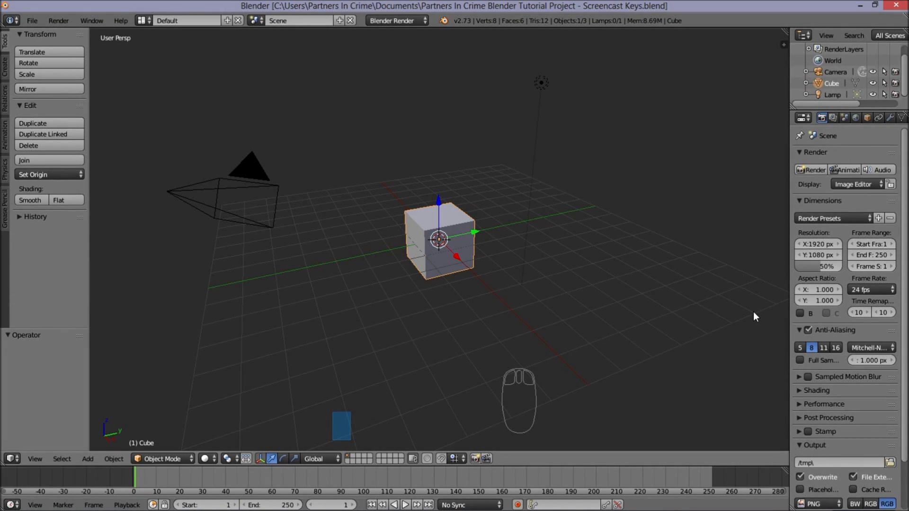
Delete the default cube and align the camera to the front view
{"action": "key", "text": "Delete"}
{"action": "key", "text": "KP_1"}
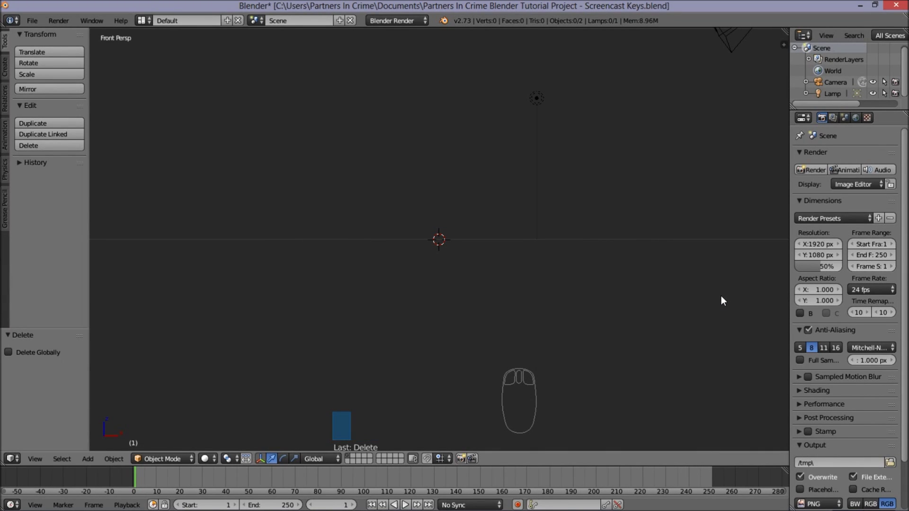
{"action": "key", "text": "ctrl+alt+KP_0"}
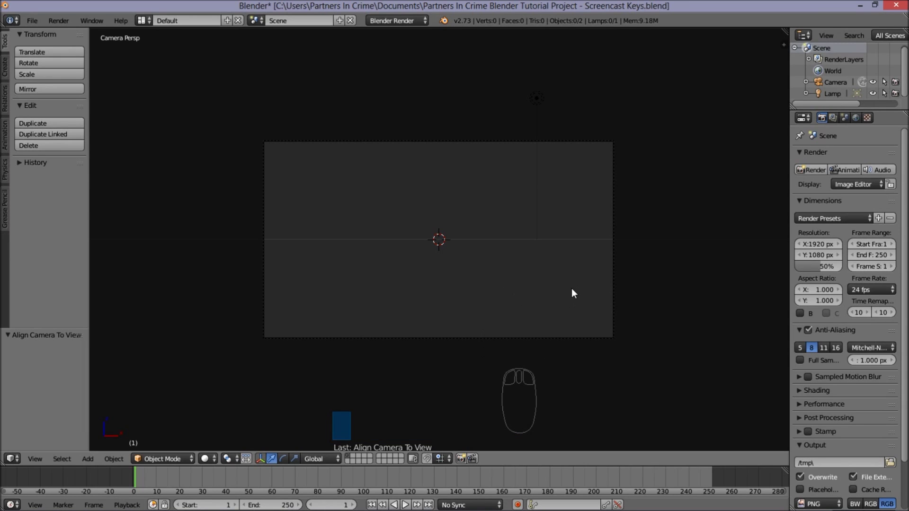
Add a torus at the scene centre and rotate it 90° about the X axis to face the camera
{"action": "left_click", "coordinate": [4, 66]}
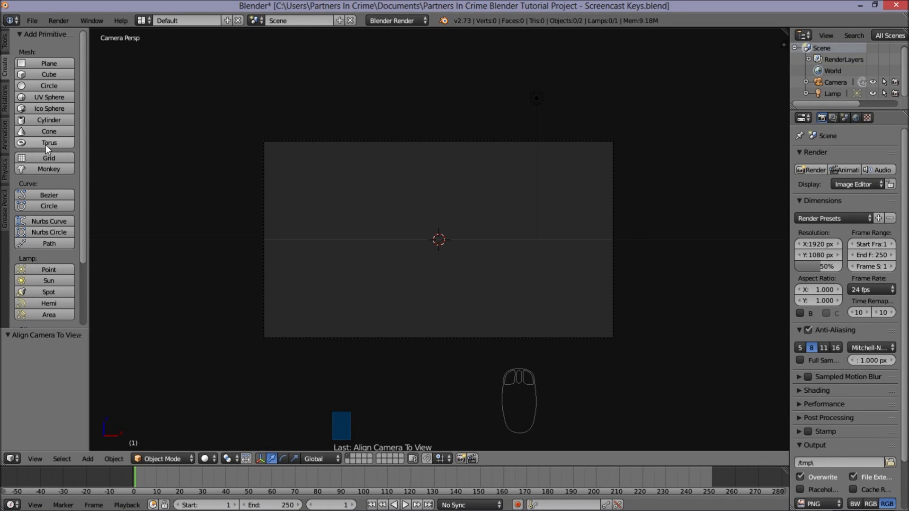
{"action": "left_click", "coordinate": [51, 143]}
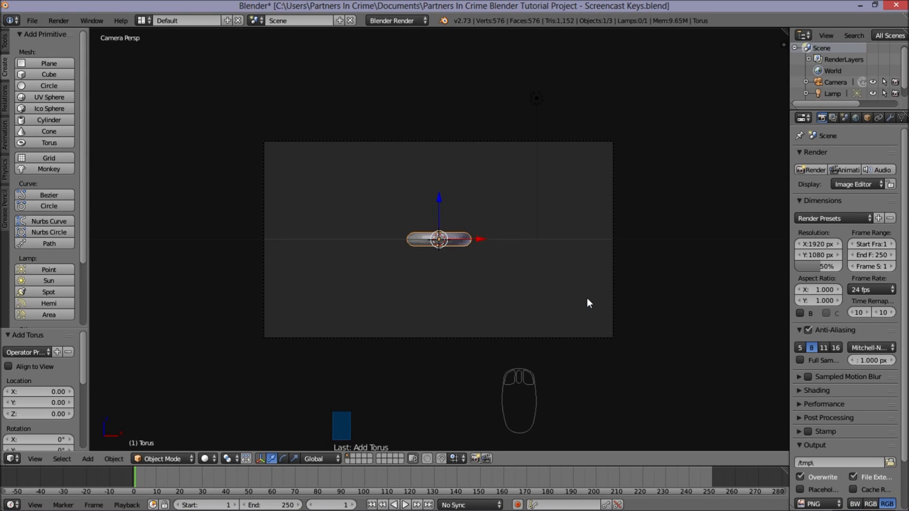
{"action": "key", "text": "r"}
{"action": "key", "text": "x"}
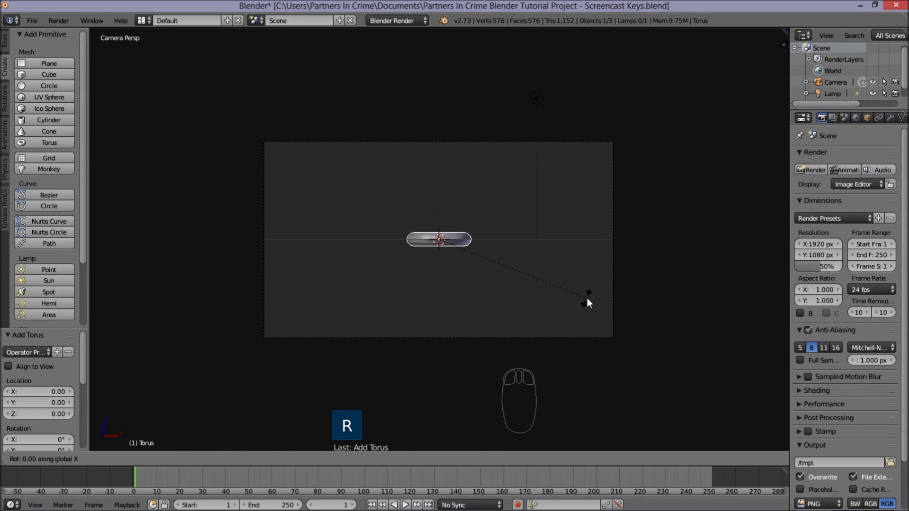
{"action": "type", "text": "90"}
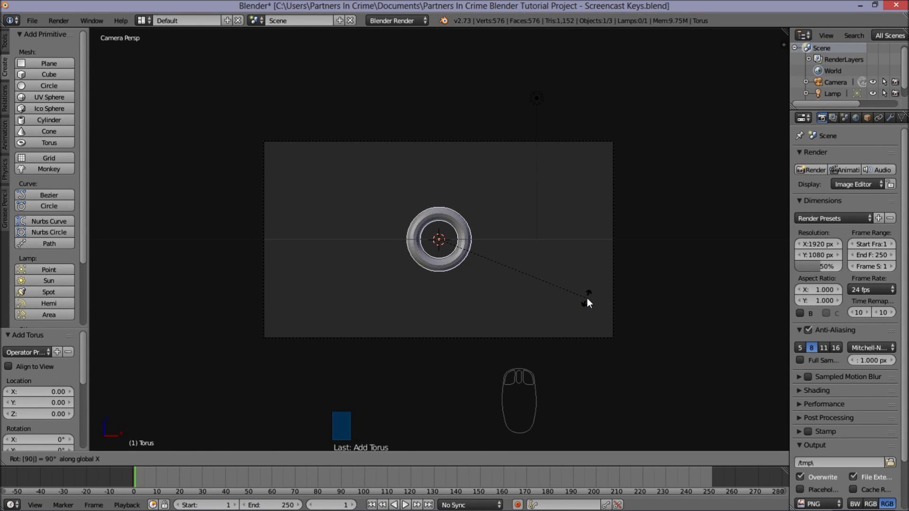
{"action": "key", "text": "Return"}
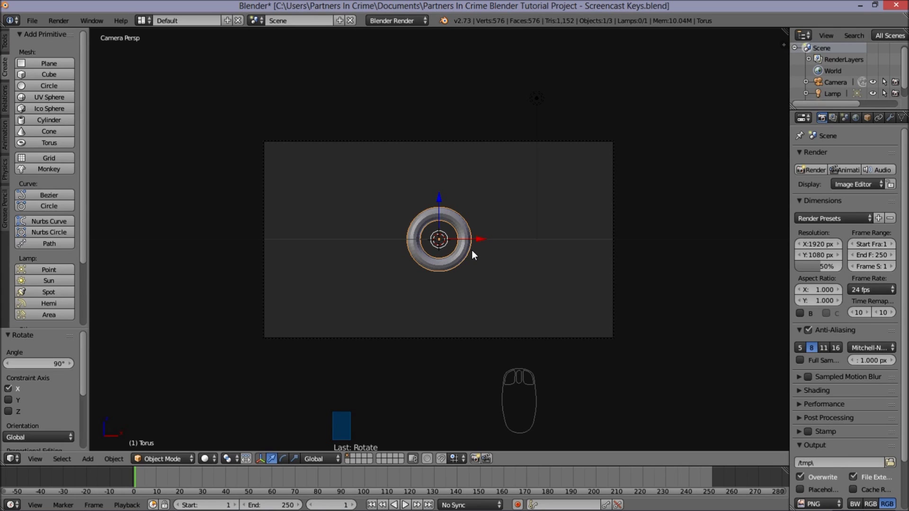
Scale the torus up uniformly by about 2.56
{"action": "key", "text": "s"}
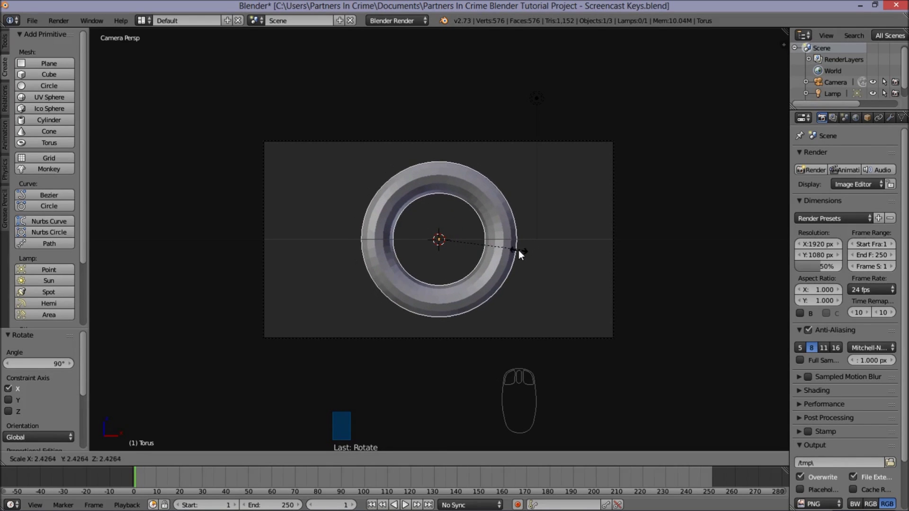
{"action": "left_click", "coordinate": [526, 254]}
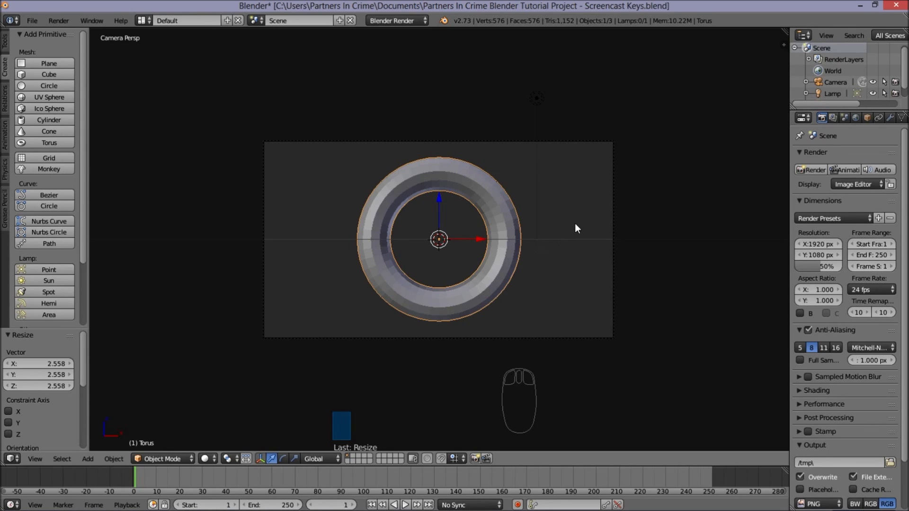
Add a Displace modifier to the torus and create a new texture for it
{"action": "left_click", "coordinate": [889, 118]}
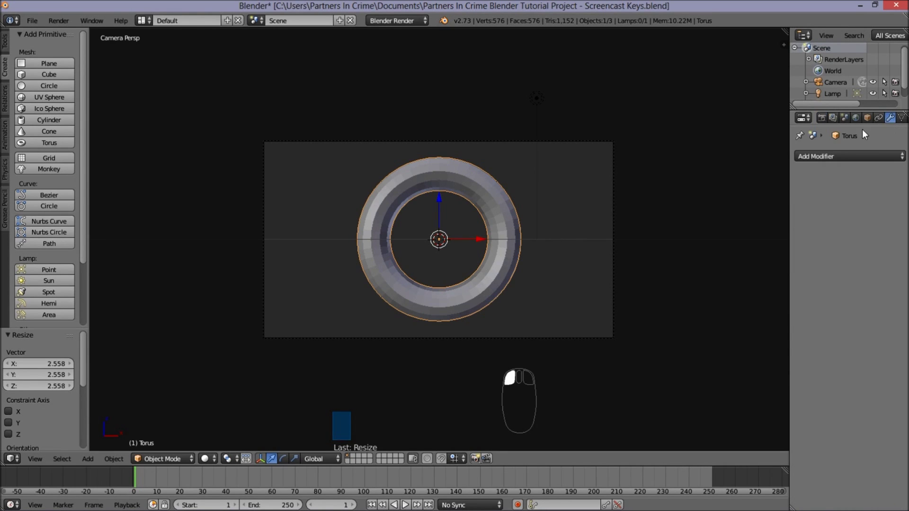
{"action": "left_click", "coordinate": [826, 155]}
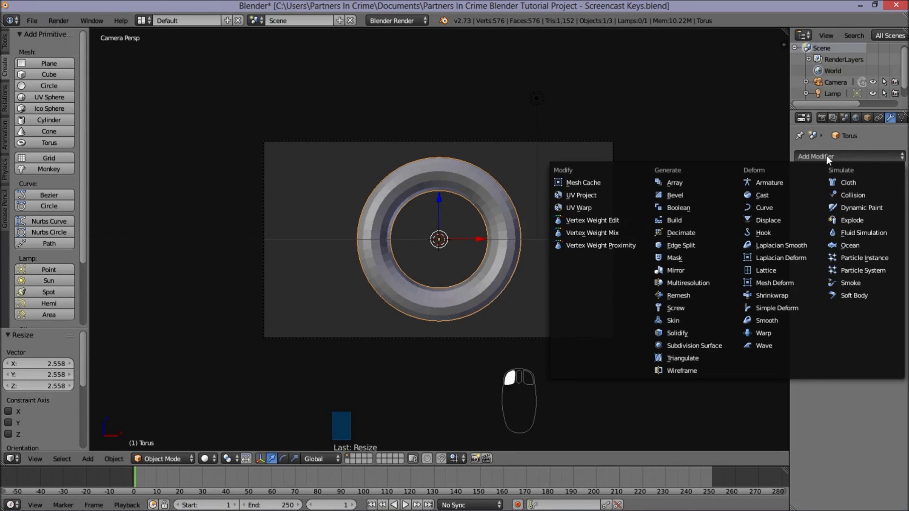
{"action": "left_click", "coordinate": [775, 219]}
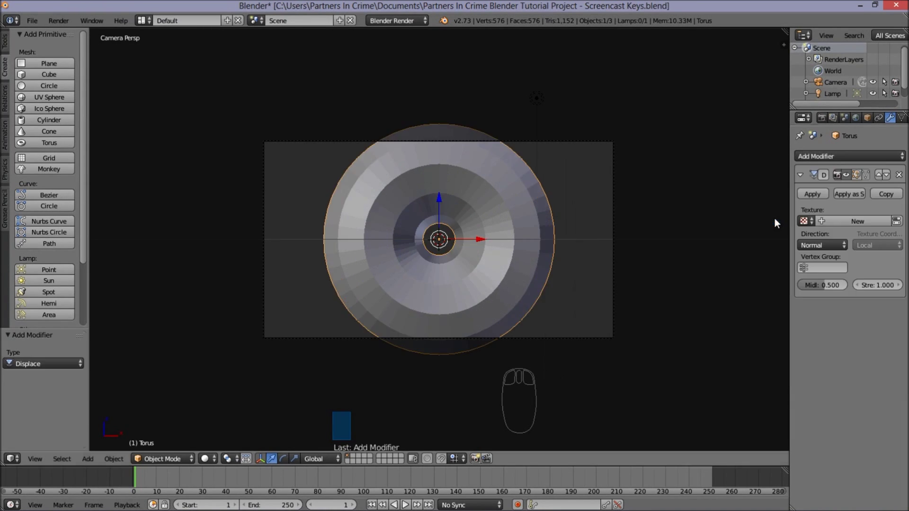
{"action": "left_click", "coordinate": [838, 222]}
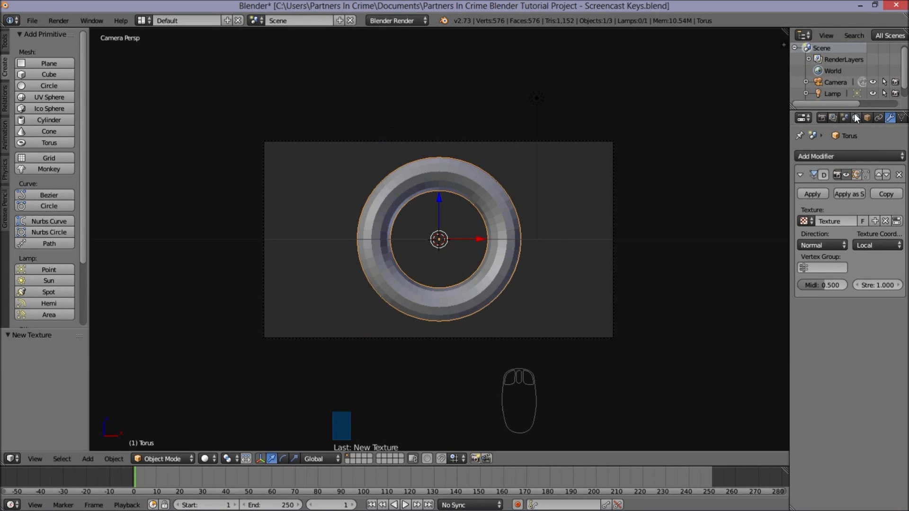
Set the displacement texture's type to Clouds and apply the Displace modifier to the torus
{"action": "scroll", "coordinate": [856, 120], "scroll_direction": "down", "scroll_amount": 2}
{"action": "scroll", "coordinate": [855, 116], "scroll_direction": "down", "scroll_amount": 4}
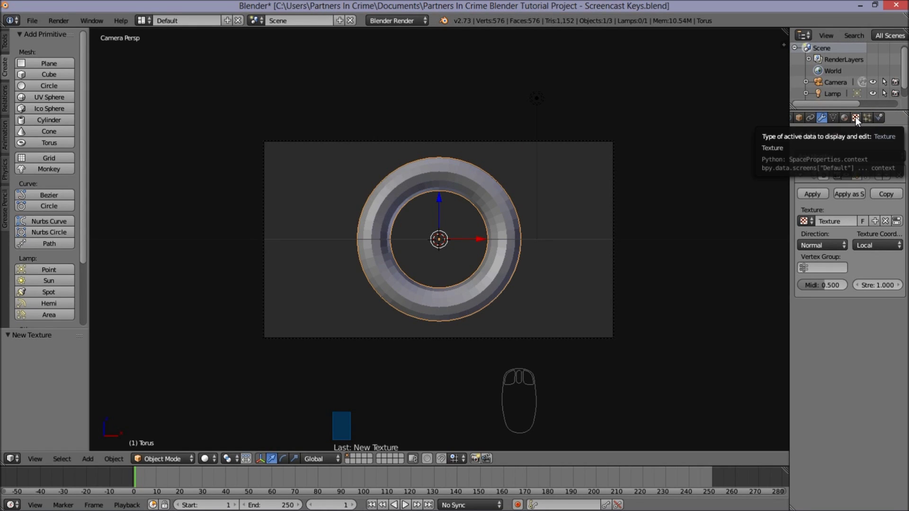
{"action": "left_click", "coordinate": [856, 117]}
{"action": "left_click", "coordinate": [855, 206]}
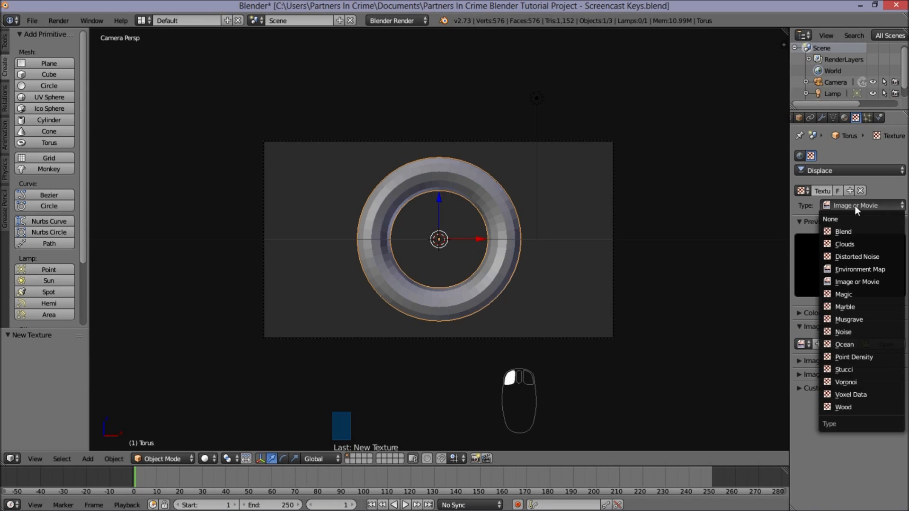
{"action": "left_click", "coordinate": [863, 243]}
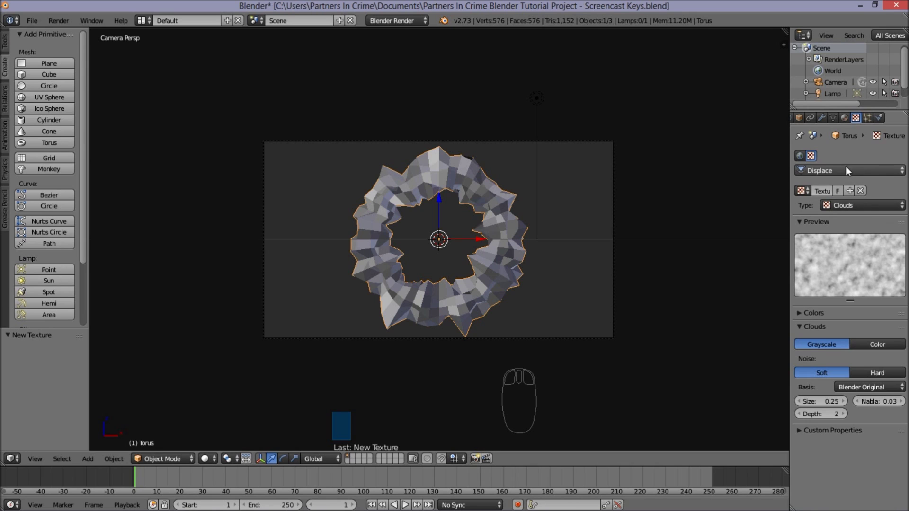
{"action": "left_click", "coordinate": [826, 119]}
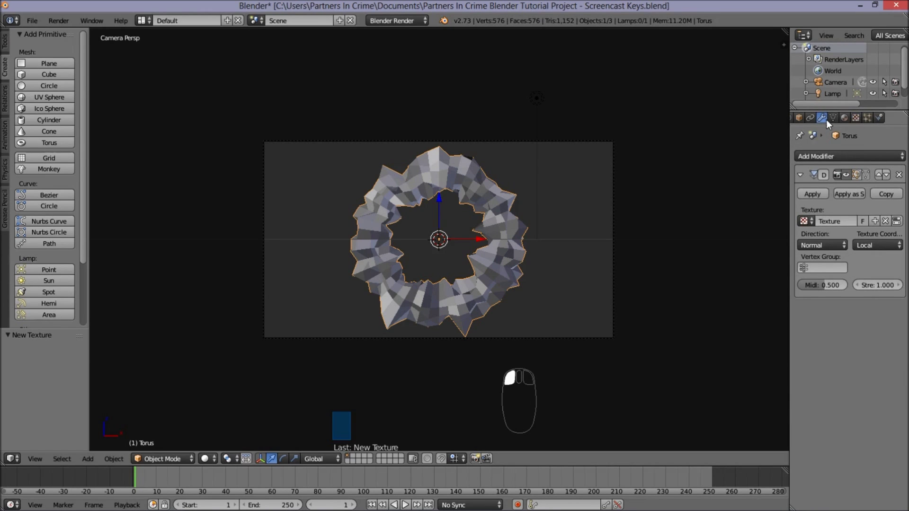
{"action": "left_click", "coordinate": [820, 195]}
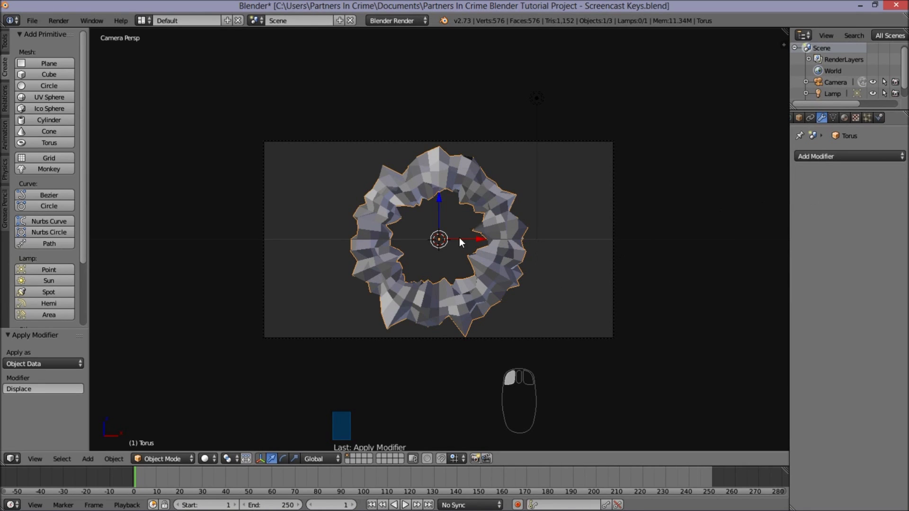
Add a Warp modifier to the displaced torus
{"action": "scroll", "coordinate": [410, 199], "scroll_direction": "up", "scroll_amount": 1}
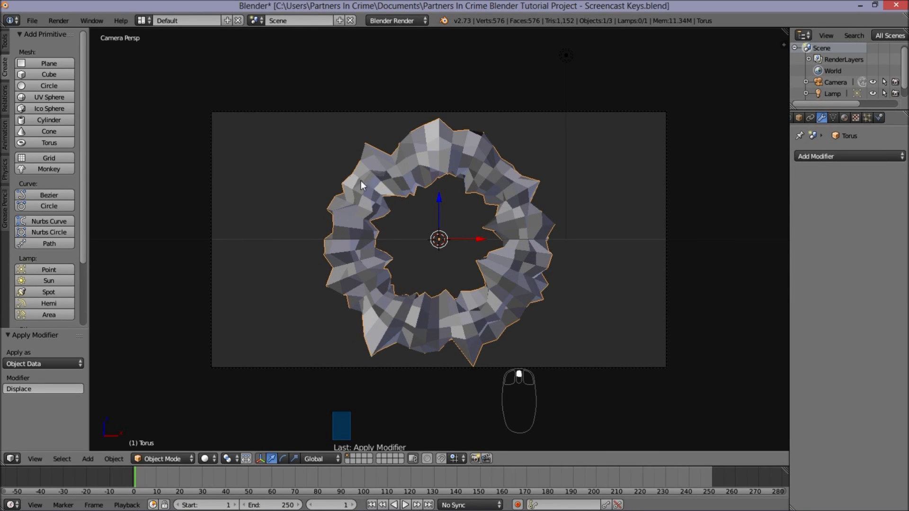
{"action": "scroll", "coordinate": [436, 207], "scroll_direction": "up", "scroll_amount": 1}
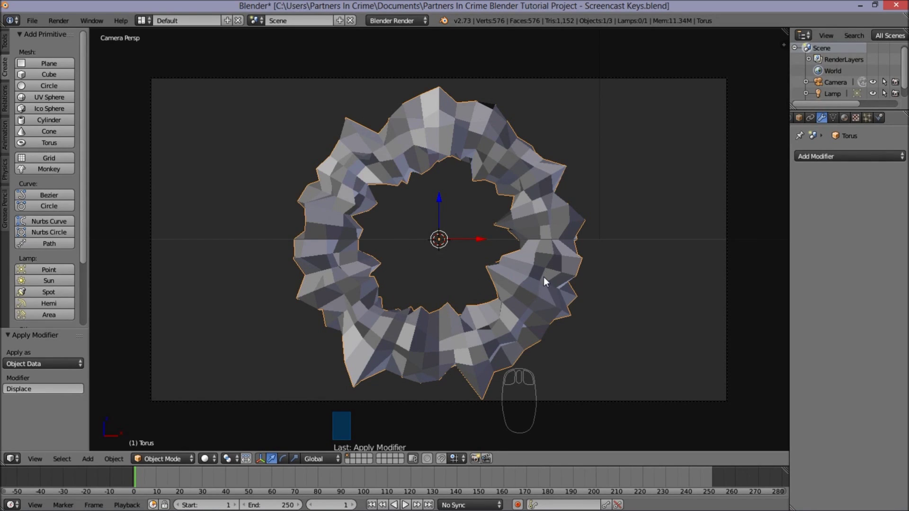
{"action": "left_click", "coordinate": [850, 157]}
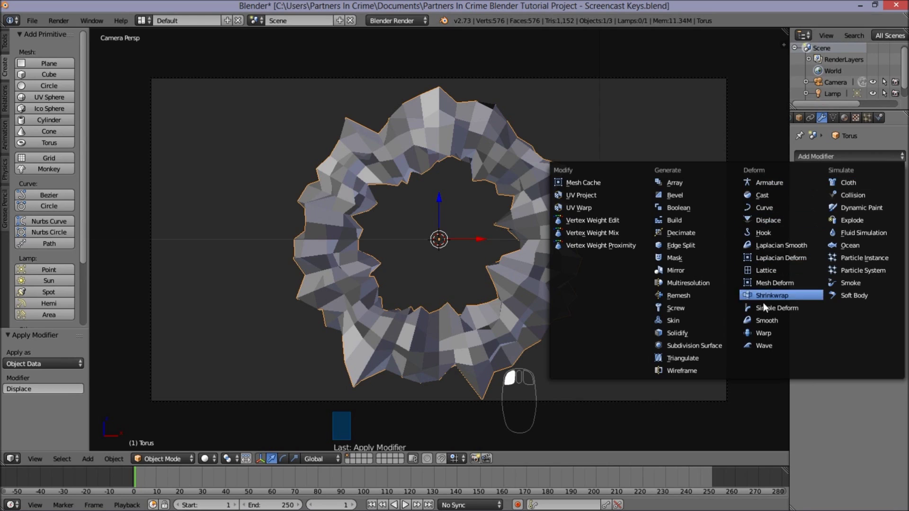
{"action": "left_click", "coordinate": [762, 333]}
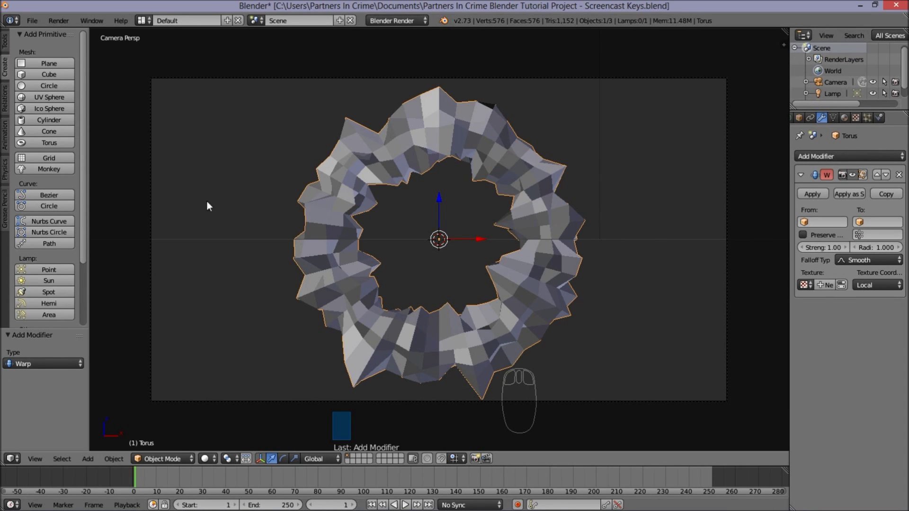
Add a UV sphere and a second torus in the middle of the displaced torus
{"action": "left_click", "coordinate": [49, 100]}
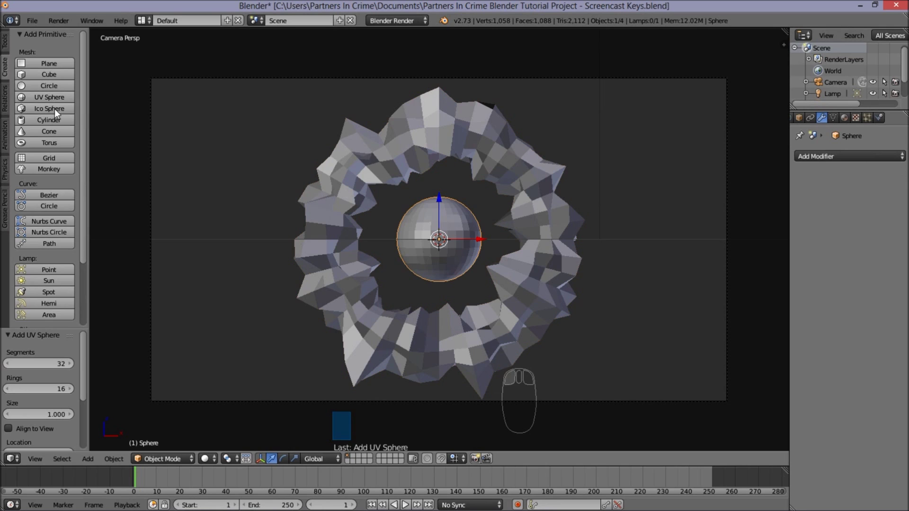
{"action": "left_click", "coordinate": [25, 143]}
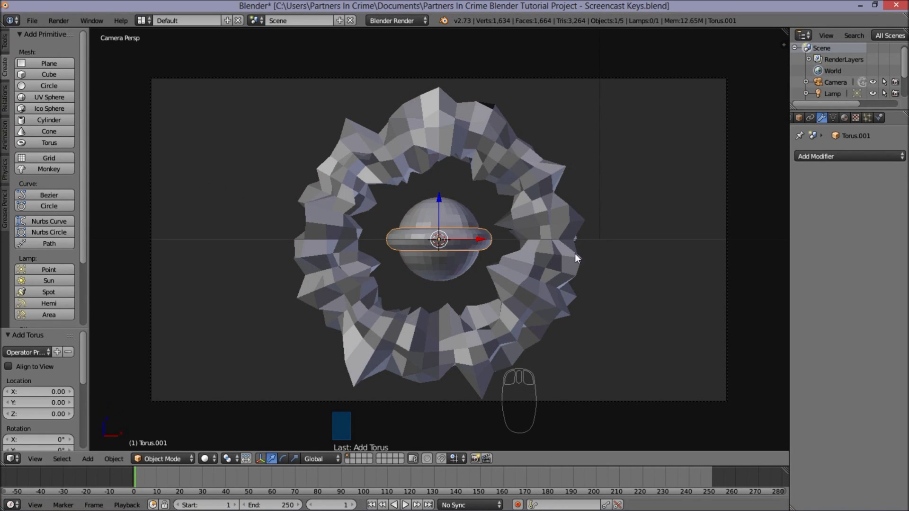
Set the large torus's Warp modifier to go from Sphere to Torus.001
{"action": "right_click", "coordinate": [529, 172]}
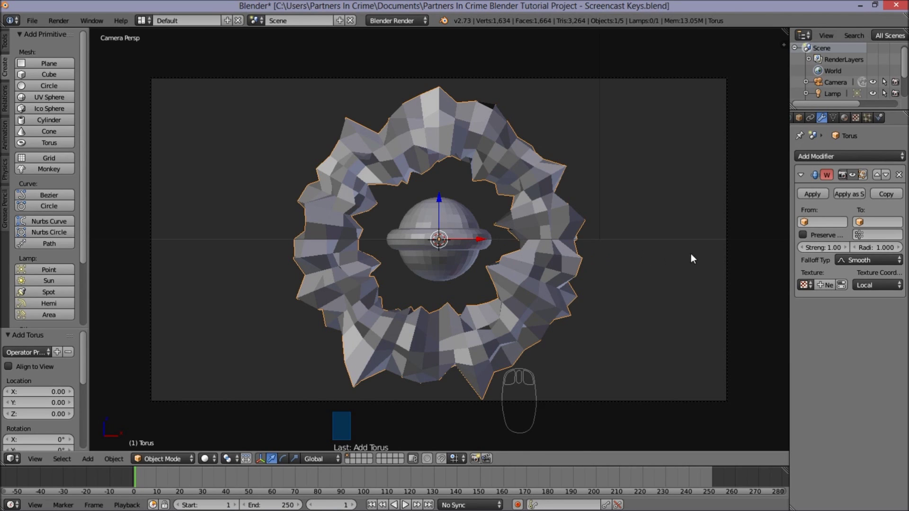
{"action": "left_click", "coordinate": [814, 223]}
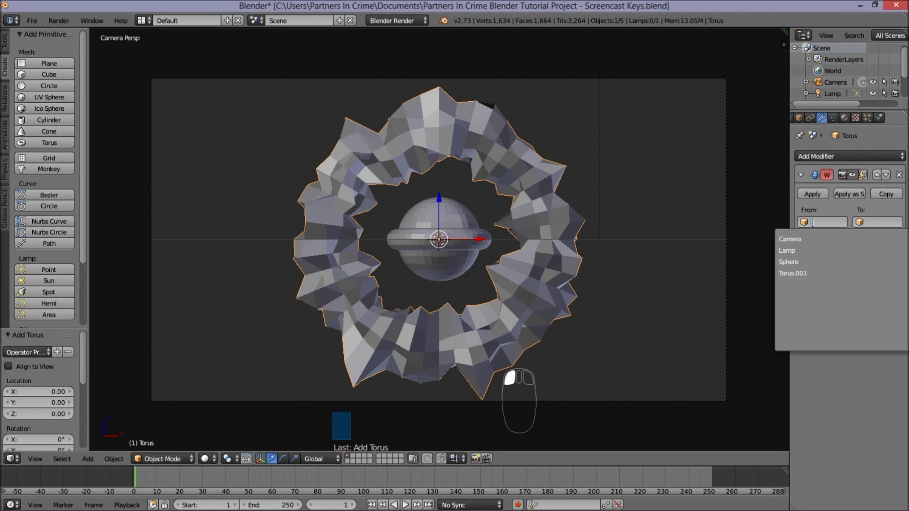
{"action": "left_click", "coordinate": [810, 262]}
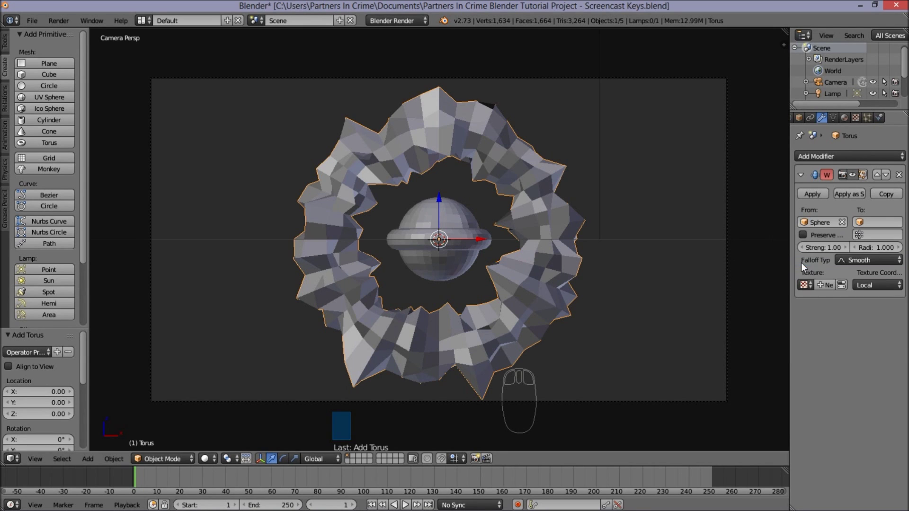
{"action": "left_click", "coordinate": [875, 219]}
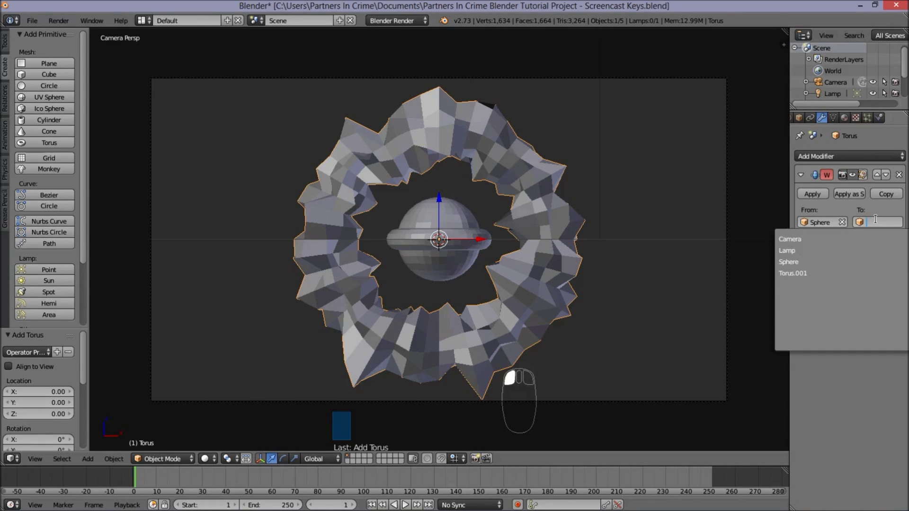
{"action": "left_click", "coordinate": [812, 272]}
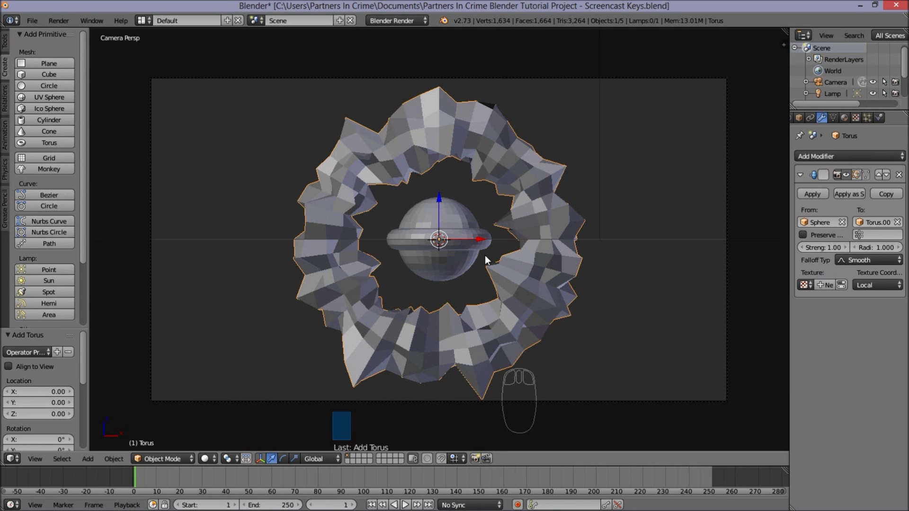
Scale the small second torus uniformly by about -1.56
{"action": "scroll", "coordinate": [469, 259], "scroll_direction": "up", "scroll_amount": 2}
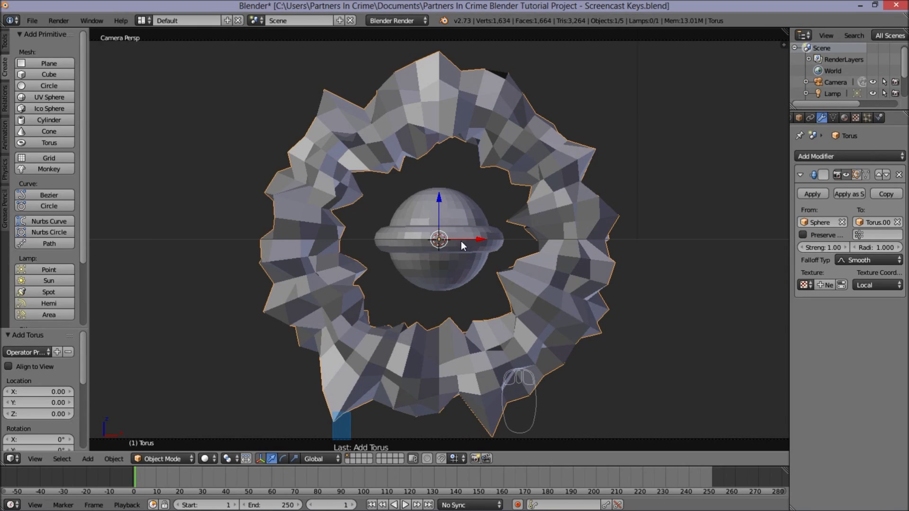
{"action": "right_click", "coordinate": [491, 244]}
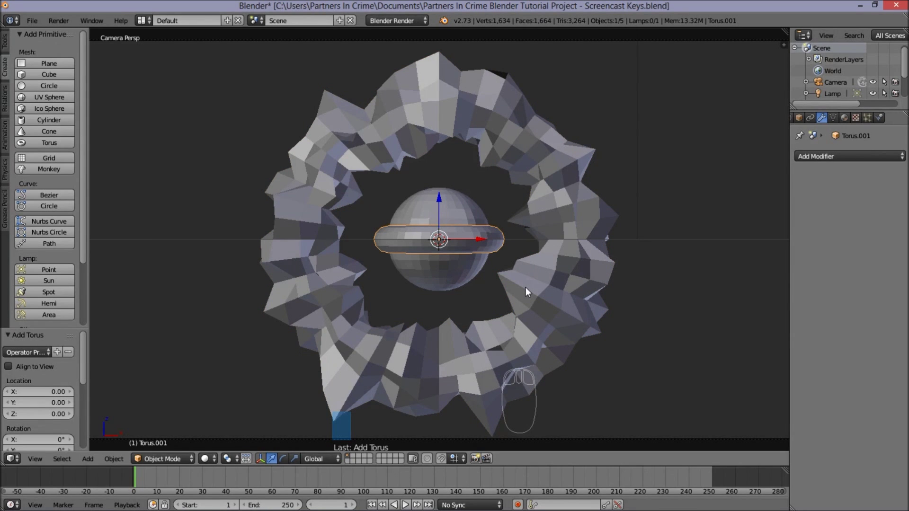
{"action": "key", "text": "s"}
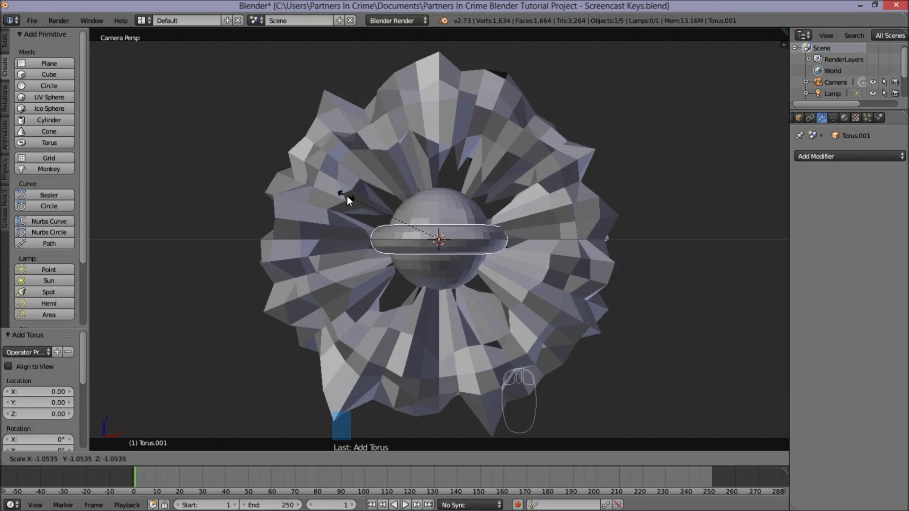
{"action": "left_click", "coordinate": [303, 167]}
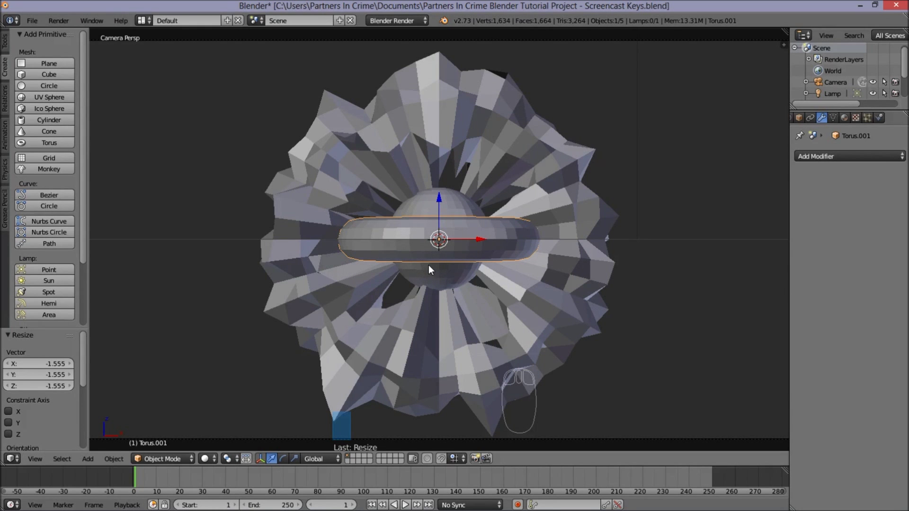
Move the second torus about 8.7 units along the Y axis, away from the warped ring
{"action": "middle_click_drag", "start_coordinate": [376, 188], "coordinate": [523, 226]}
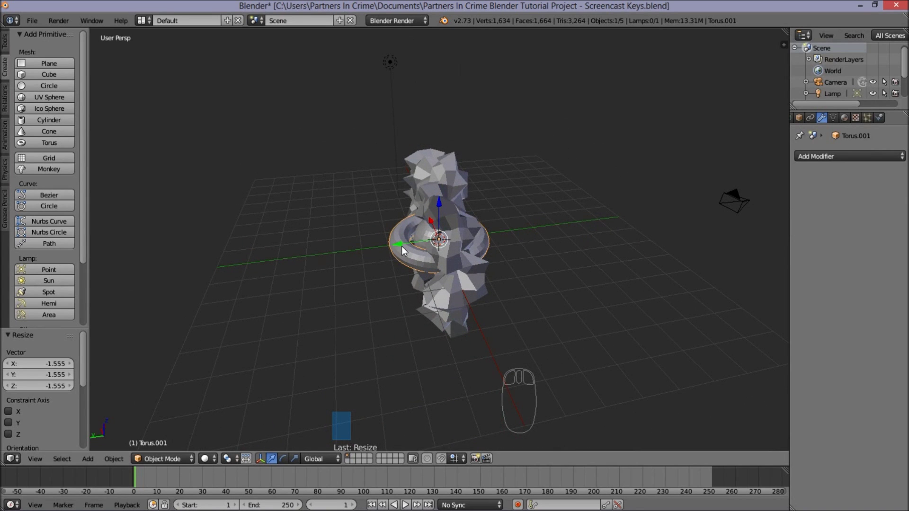
{"action": "left_click_drag", "start_coordinate": [402, 246], "coordinate": [156, 247]}
{"action": "middle_click_drag", "start_coordinate": [425, 311], "coordinate": [330, 269]}
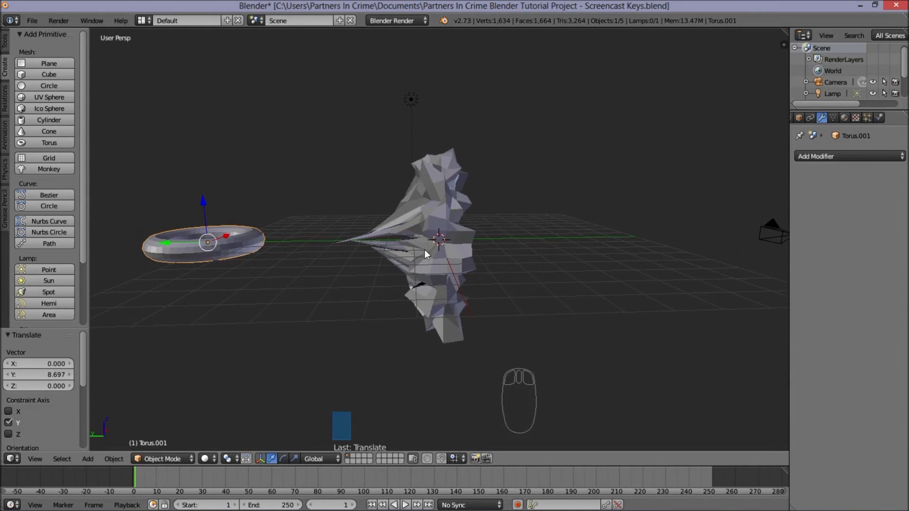
Exclude the sphere and the small second torus (Torus.001) from rendering
{"action": "scroll", "coordinate": [415, 262], "scroll_direction": "down", "scroll_amount": 3}
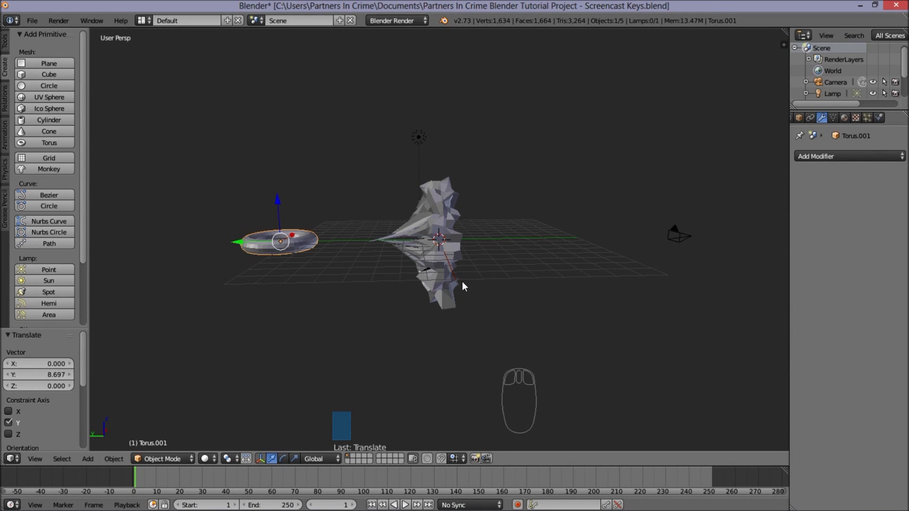
{"action": "middle_click_drag", "start_coordinate": [434, 257], "coordinate": [453, 242]}
{"action": "scroll", "coordinate": [380, 255], "scroll_direction": "up", "scroll_amount": 2}
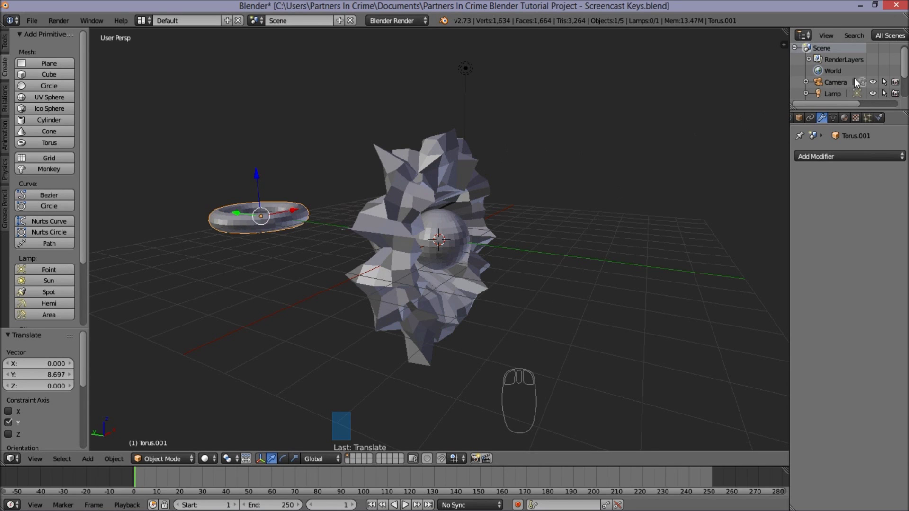
{"action": "scroll", "coordinate": [871, 66], "scroll_direction": "down", "scroll_amount": 2}
{"action": "scroll", "coordinate": [870, 66], "scroll_direction": "down", "scroll_amount": 1}
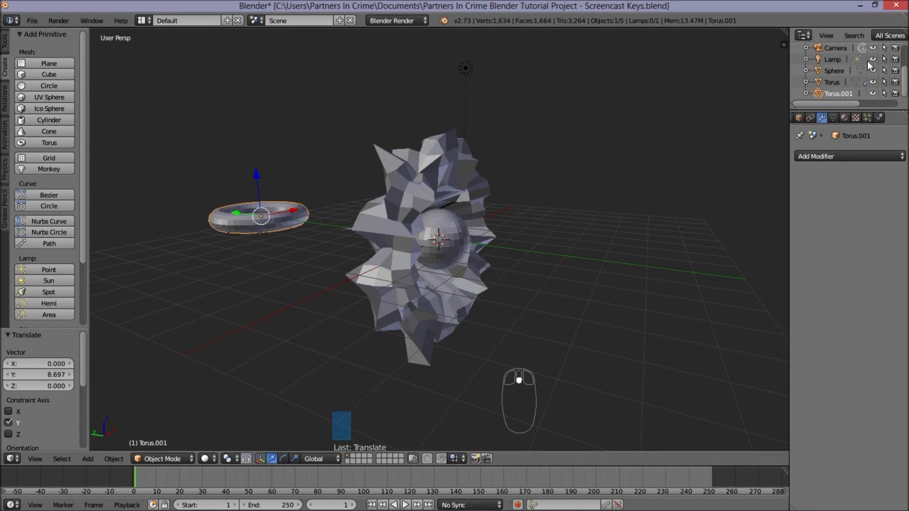
{"action": "left_click", "coordinate": [896, 70]}
{"action": "left_click", "coordinate": [896, 93]}
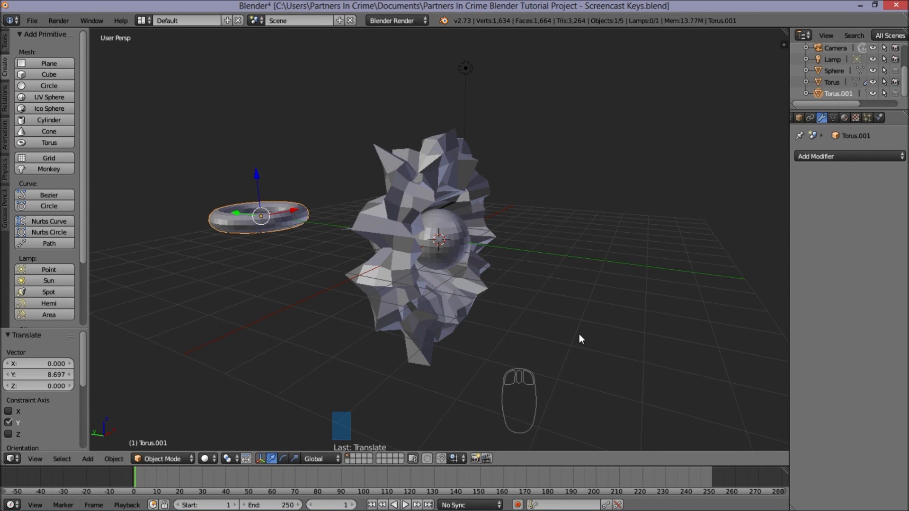
Rename the large warped torus as Shockwave and apply its Warp modifier
{"action": "key", "text": "KP_0"}
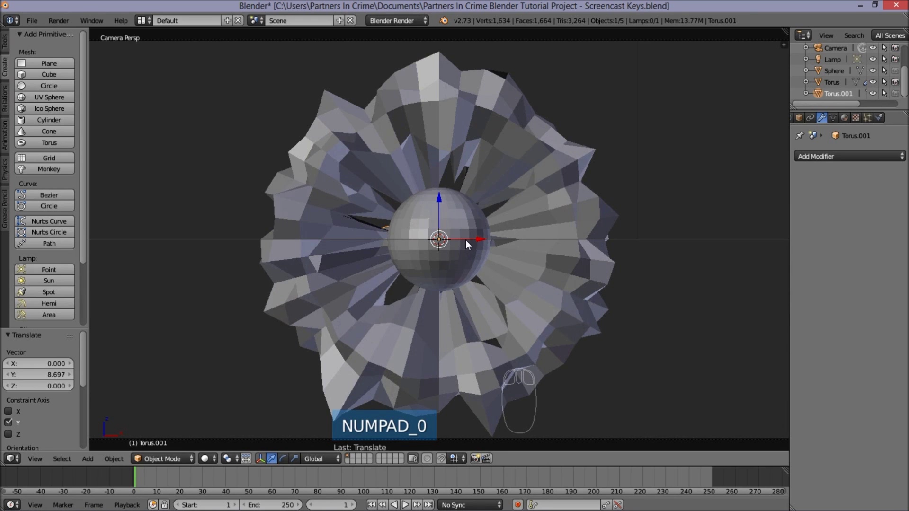
{"action": "scroll", "coordinate": [465, 240], "scroll_direction": "down", "scroll_amount": 2}
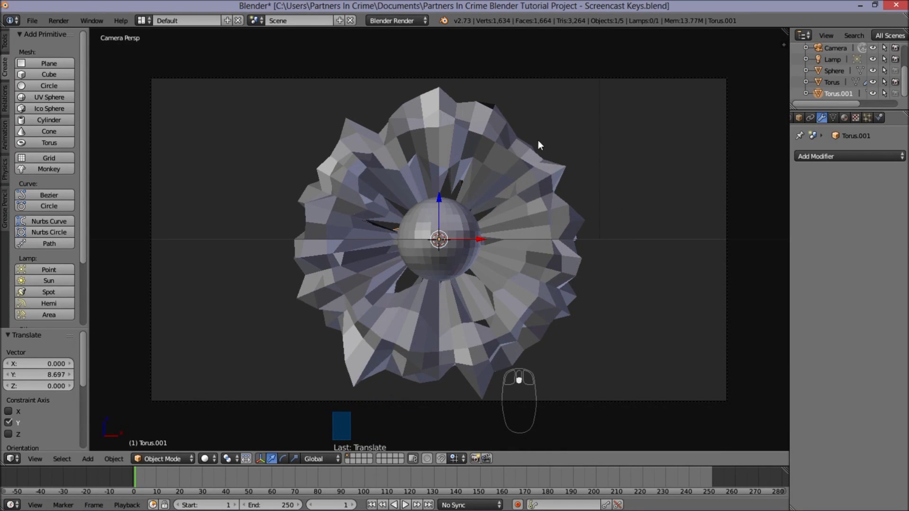
{"action": "right_click", "coordinate": [510, 152]}
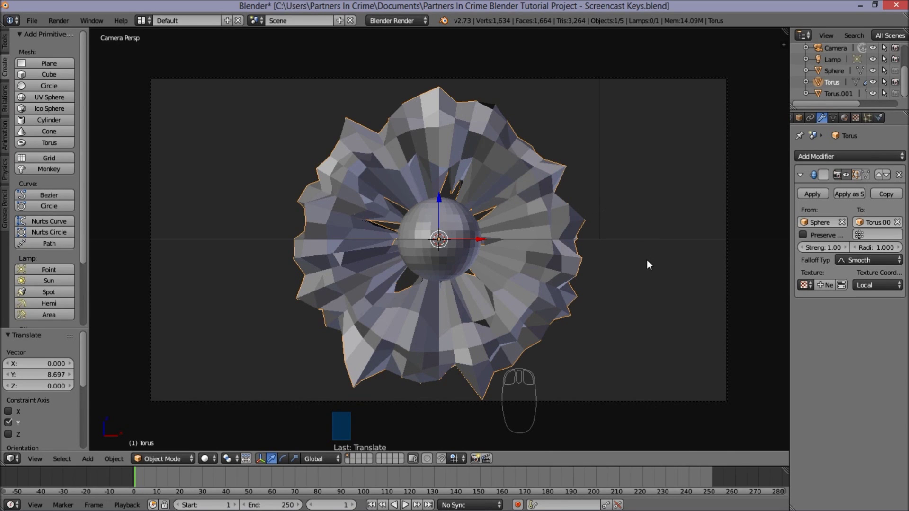
{"action": "key", "text": "n"}
{"action": "double_click", "coordinate": [722, 124]}
{"action": "type", "text": "Shockwave"}
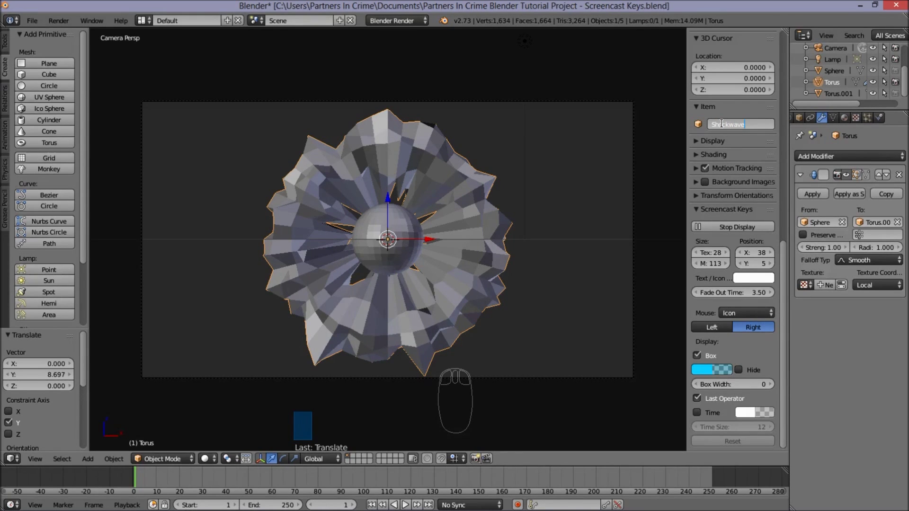
{"action": "key", "text": "Return"}
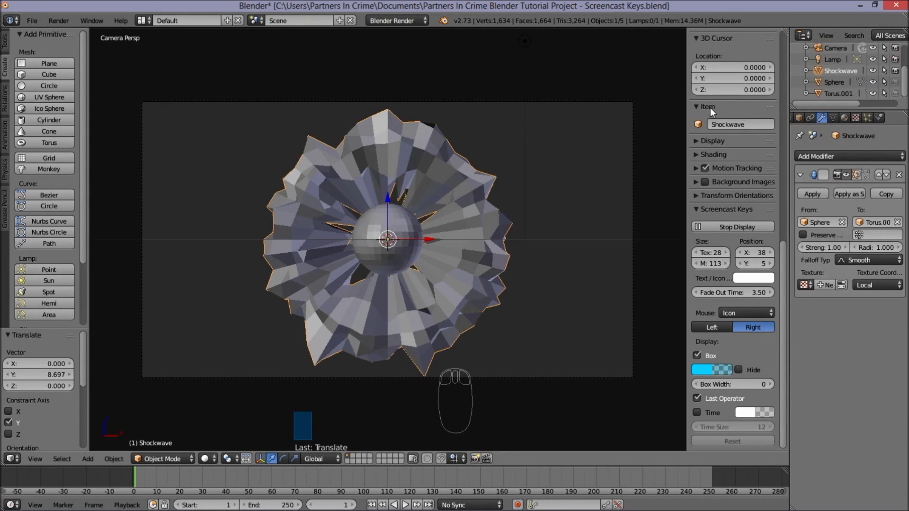
{"action": "key", "text": "n"}
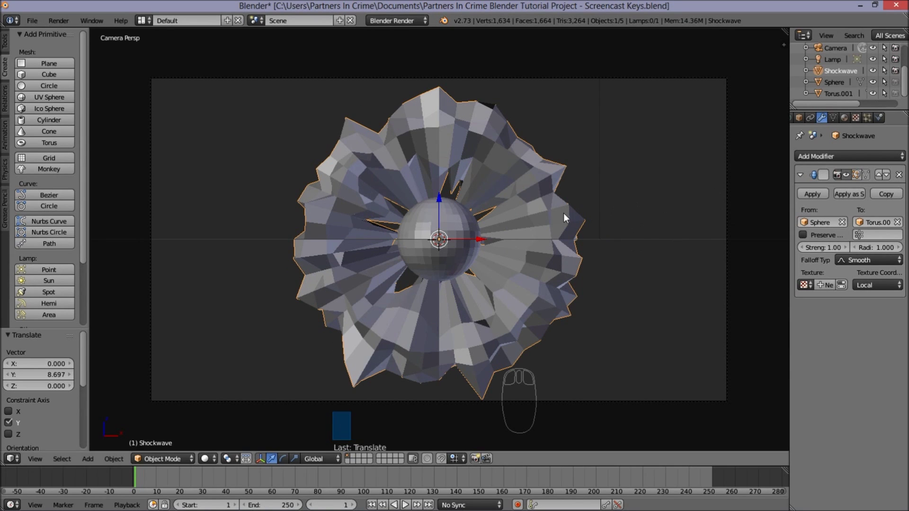
{"action": "left_click", "coordinate": [813, 193]}
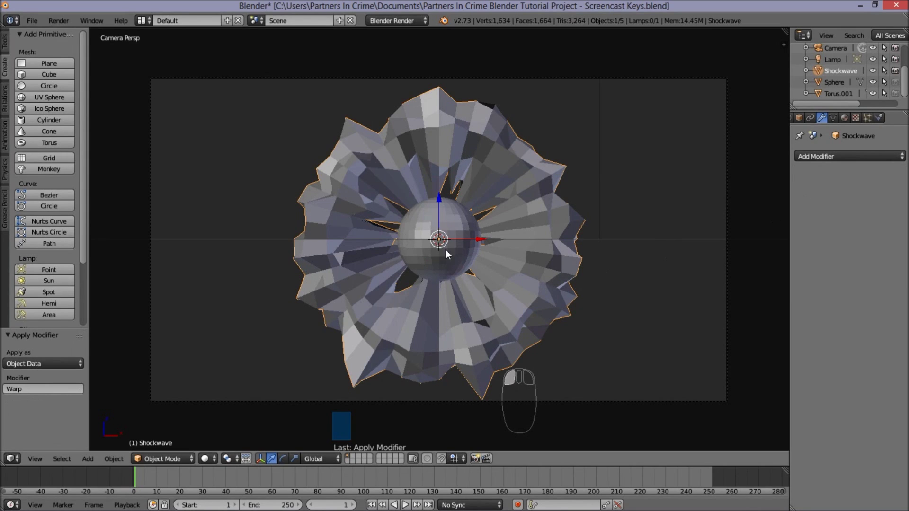
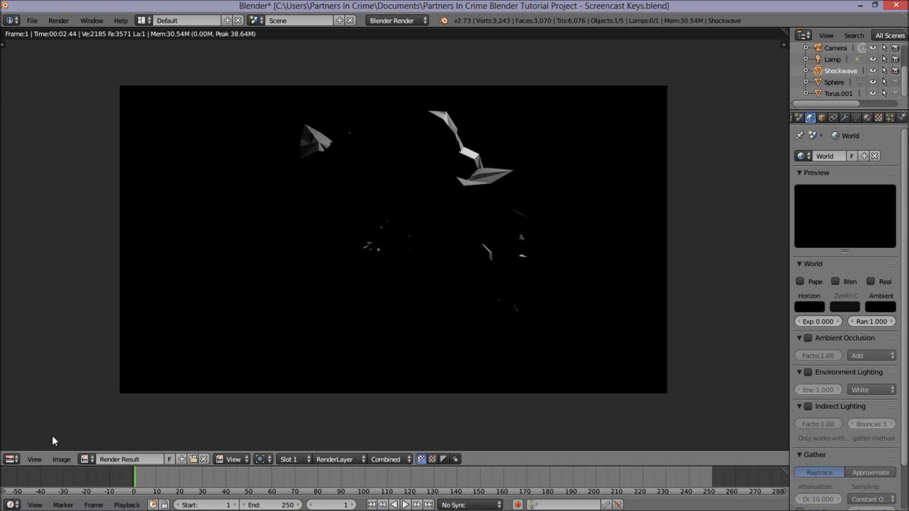
Return from the render result to the 3D view and give Shockwave a new material of type Halo
{"action": "left_click", "coordinate": [16, 460]}
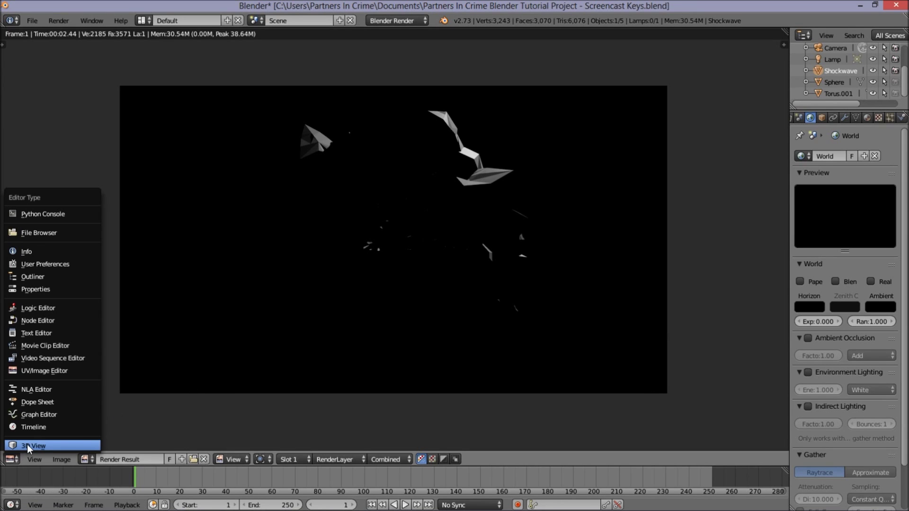
{"action": "left_click", "coordinate": [28, 448]}
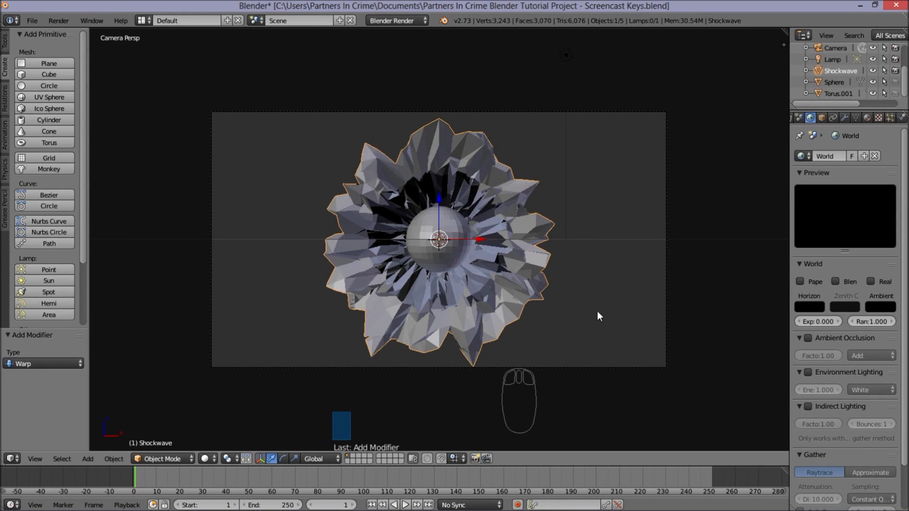
{"action": "left_click", "coordinate": [868, 117]}
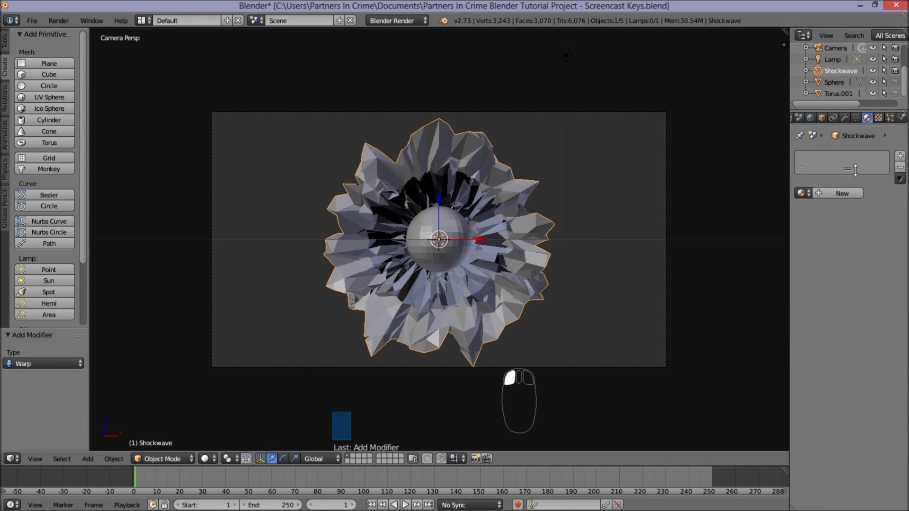
{"action": "left_click", "coordinate": [836, 199]}
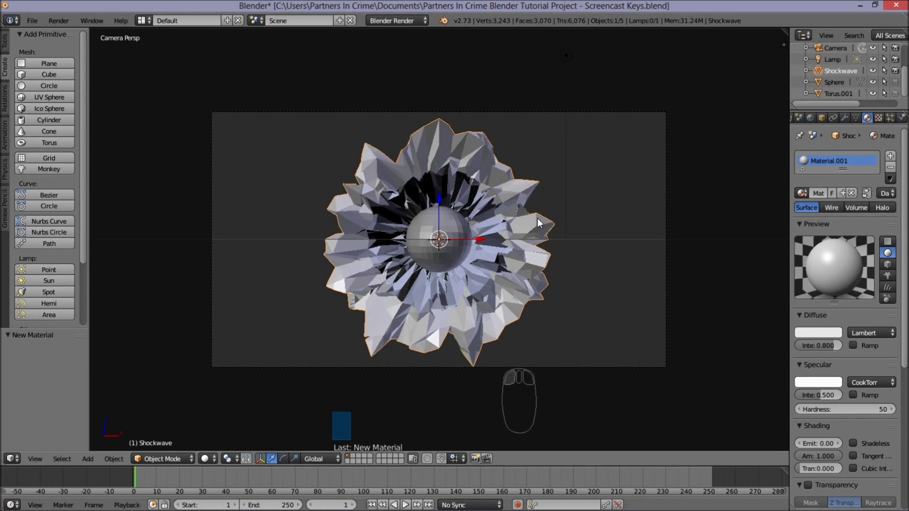
{"action": "left_click", "coordinate": [882, 208]}
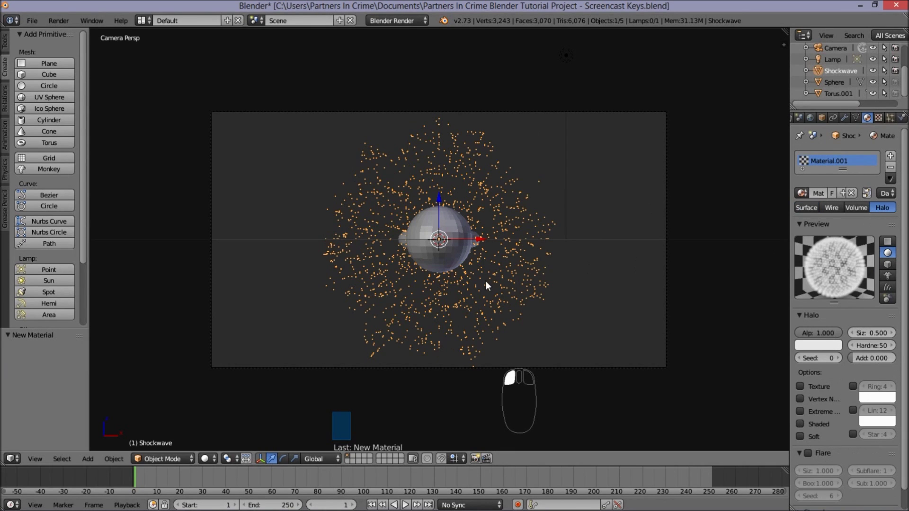
Set the halo material's size to 0.025 and its alpha to 0.0009
{"action": "left_click", "coordinate": [874, 331]}
{"action": "type", "text": "0.025"}
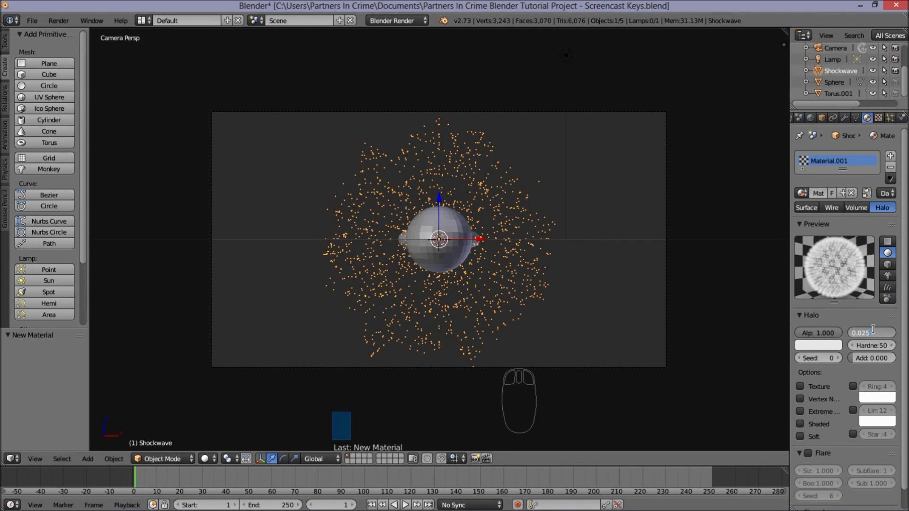
{"action": "key", "text": "Return"}
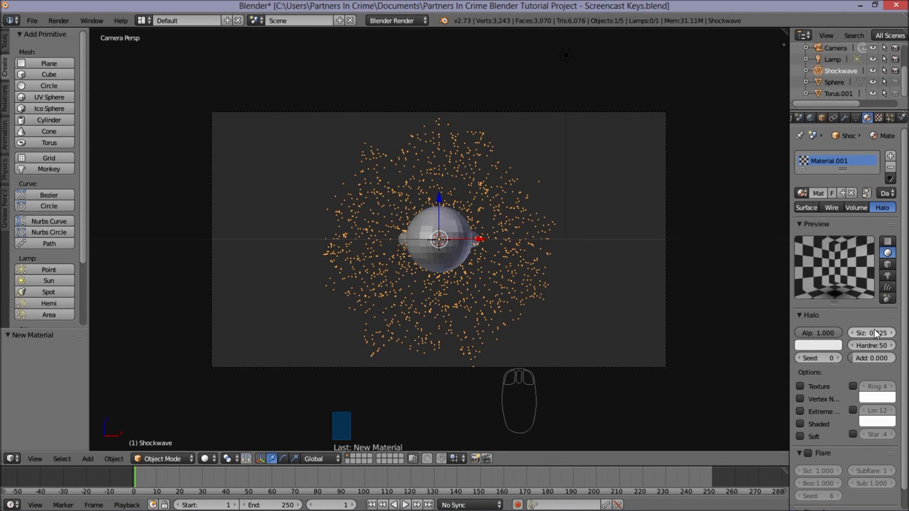
{"action": "left_click", "coordinate": [832, 332]}
{"action": "left_click", "coordinate": [828, 289]}
{"action": "left_click_drag", "start_coordinate": [832, 333], "coordinate": [804, 333]}
{"action": "left_click", "coordinate": [810, 333]}
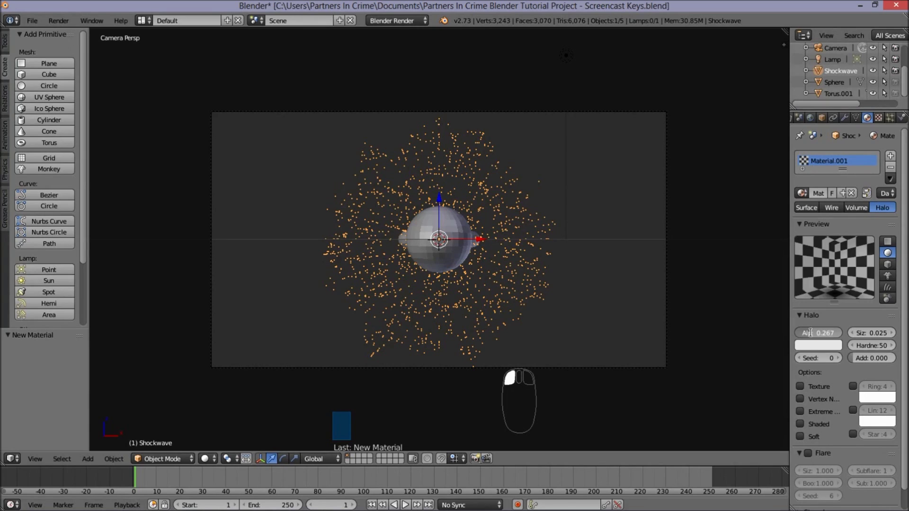
{"action": "type", "text": "0.0009"}
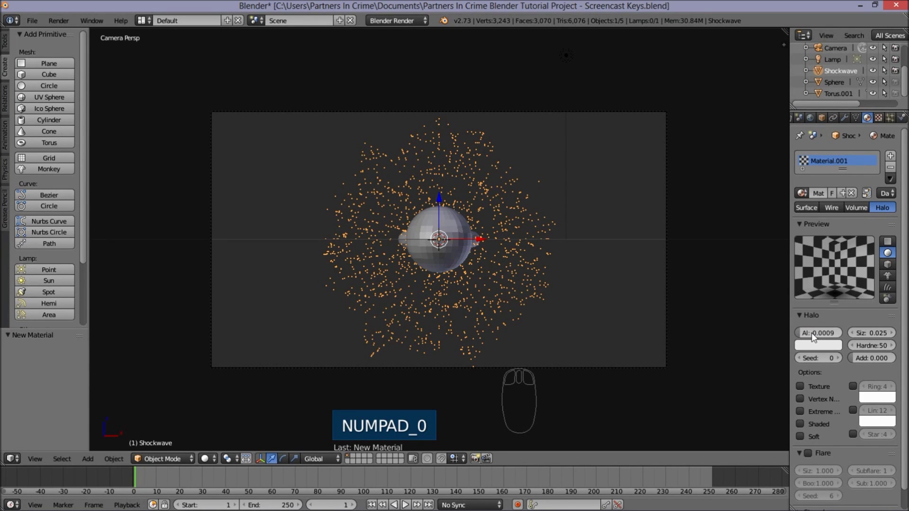
Add a Subdivision Surface modifier to Shockwave with 4 render subdivisions
{"action": "scroll", "coordinate": [571, 336], "scroll_direction": "up", "scroll_amount": 1}
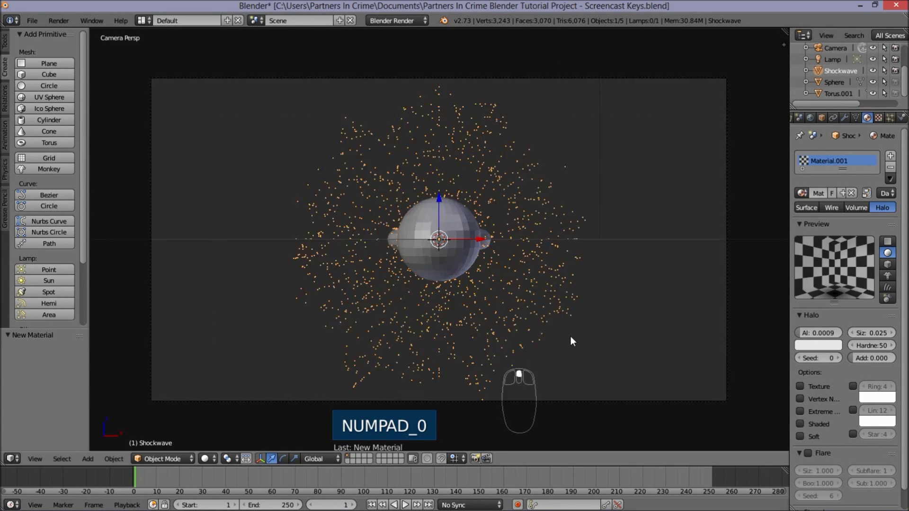
{"action": "middle_click_drag", "start_coordinate": [570, 336], "coordinate": [319, 216]}
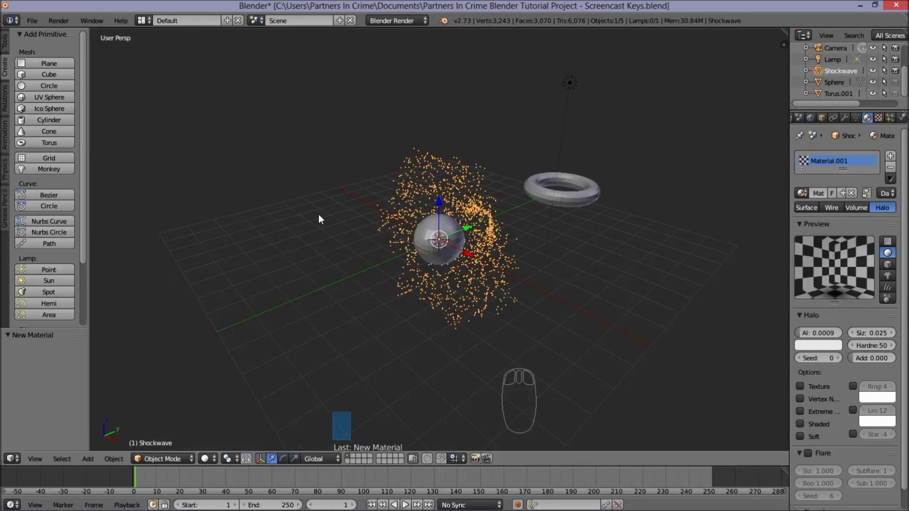
{"action": "key", "text": "KP_0"}
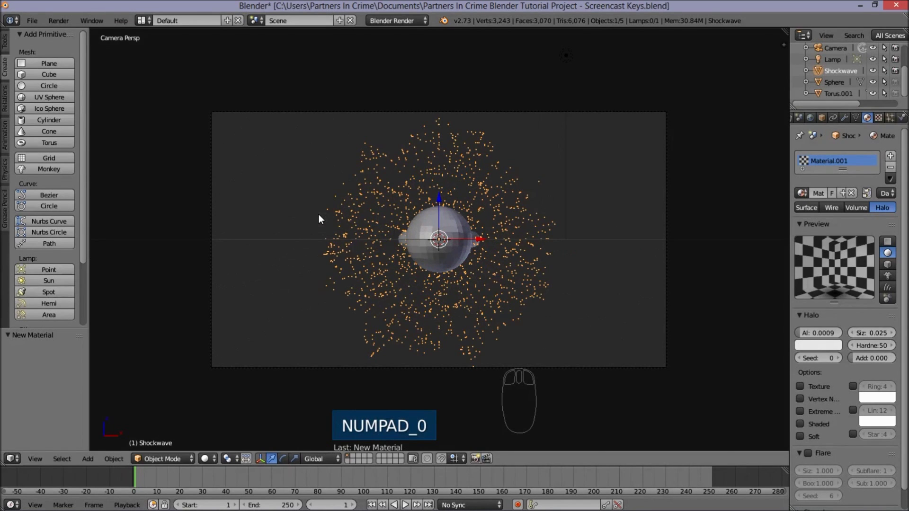
{"action": "left_click", "coordinate": [846, 117]}
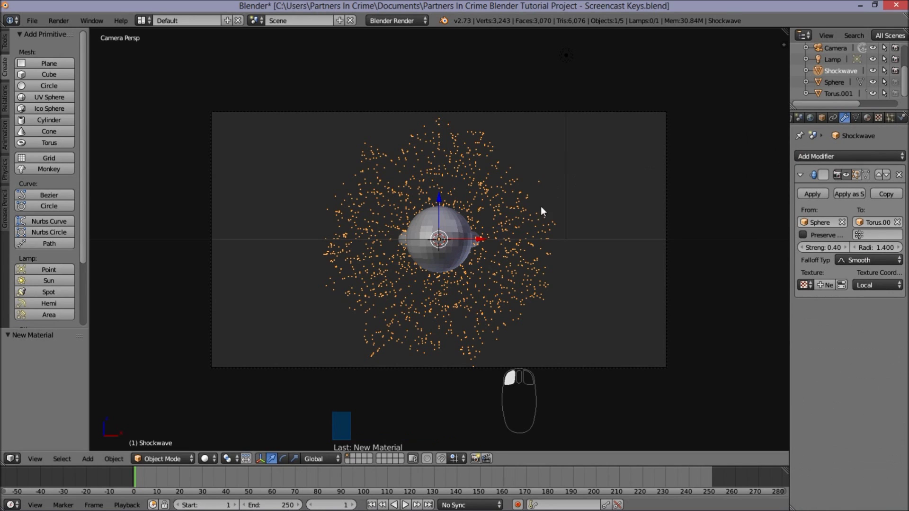
{"action": "scroll", "coordinate": [495, 305], "scroll_direction": "up", "scroll_amount": 1}
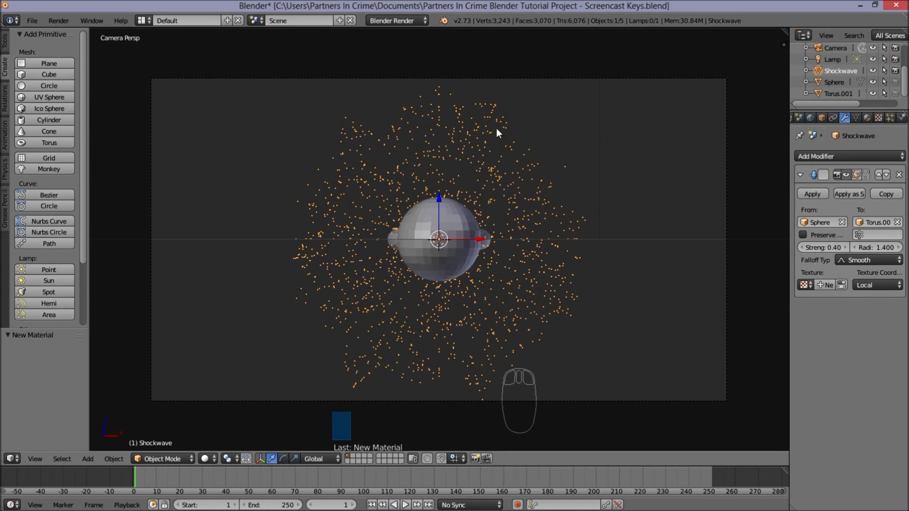
{"action": "left_click", "coordinate": [832, 157]}
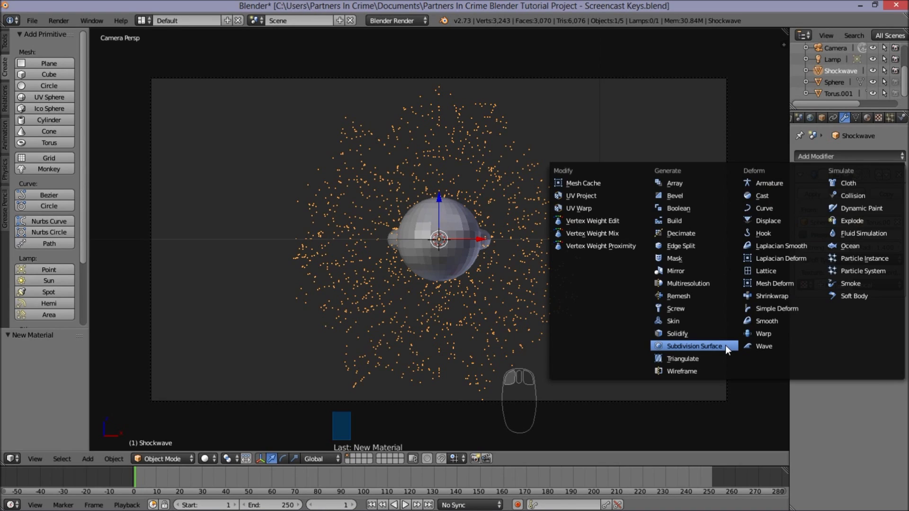
{"action": "left_click", "coordinate": [694, 347]}
{"action": "left_click", "coordinate": [833, 384]}
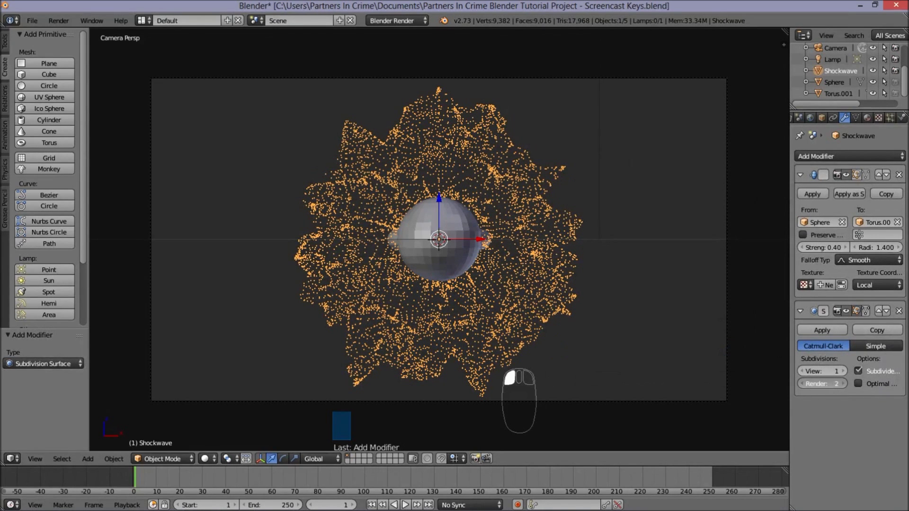
{"action": "type", "text": "4"}
{"action": "key", "text": "Return"}
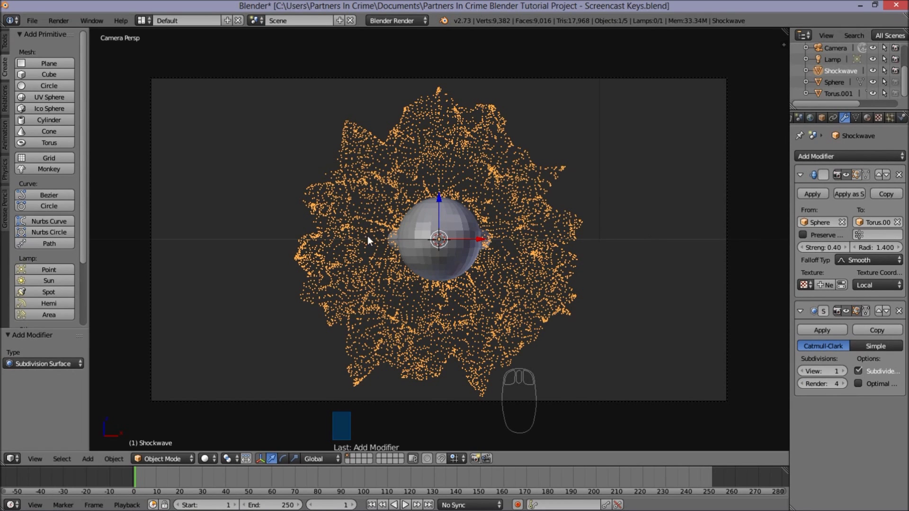
Add a Displace modifier with a new texture to Shockwave and set its strength to 0.1
{"action": "scroll", "coordinate": [394, 264], "scroll_direction": "up", "scroll_amount": 1}
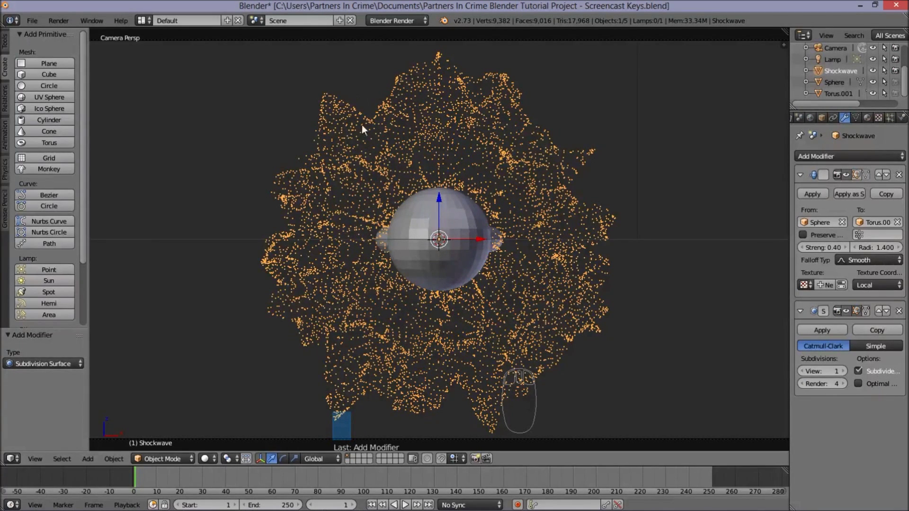
{"action": "left_click", "coordinate": [833, 155]}
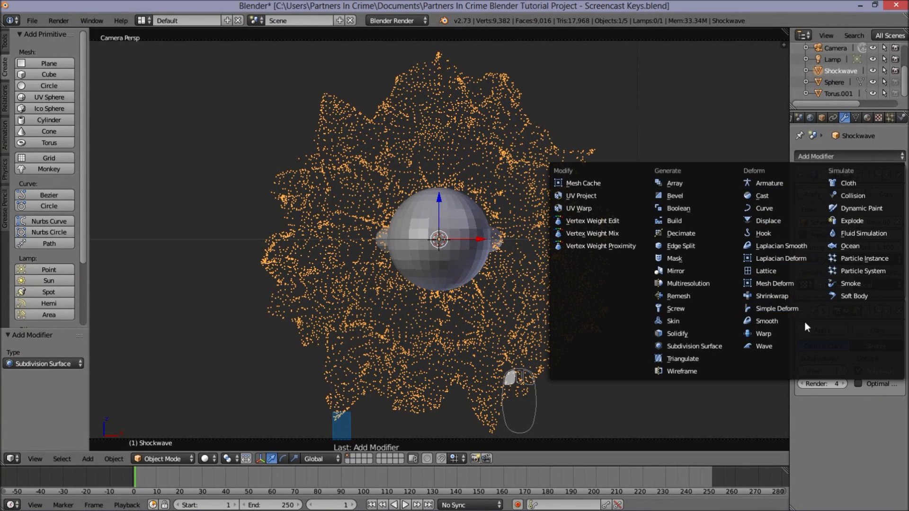
{"action": "left_click", "coordinate": [777, 219]}
{"action": "scroll", "coordinate": [838, 379], "scroll_direction": "down", "scroll_amount": 2}
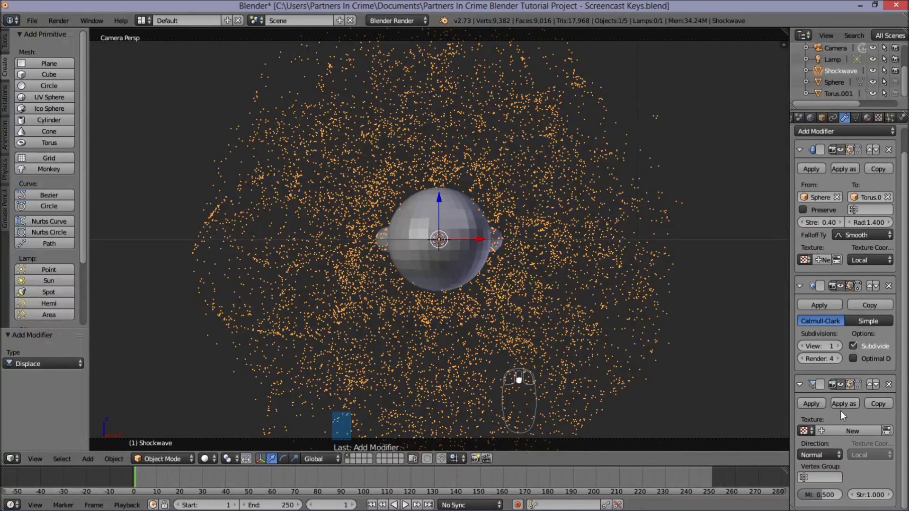
{"action": "left_click", "coordinate": [837, 429]}
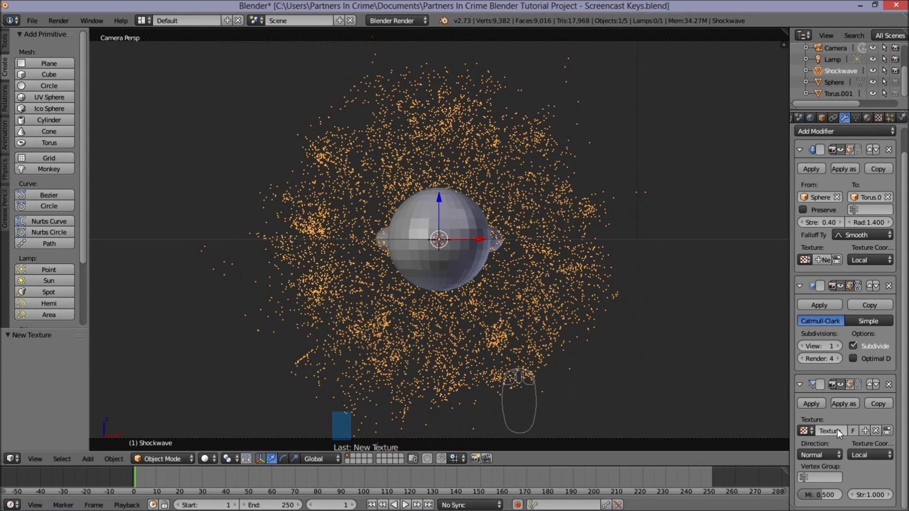
{"action": "left_click", "coordinate": [868, 496]}
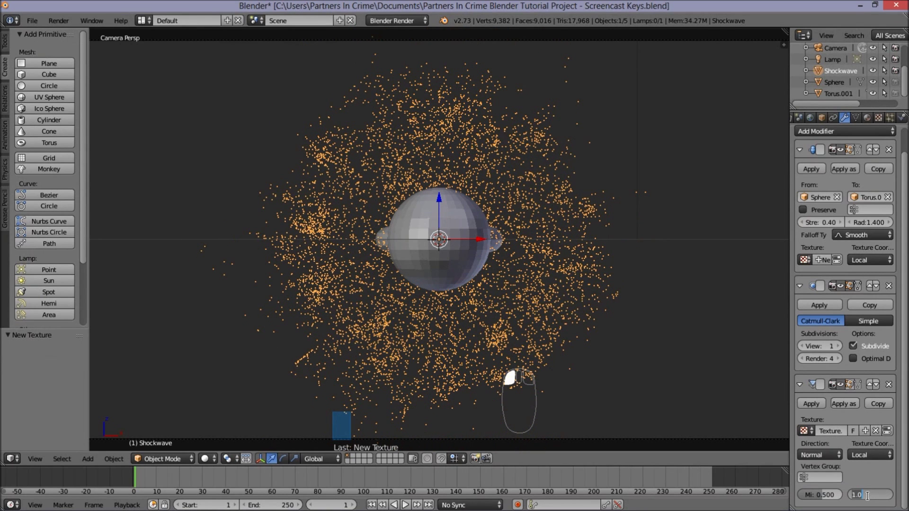
{"action": "type", "text": "0.1"}
{"action": "key", "text": "Return"}
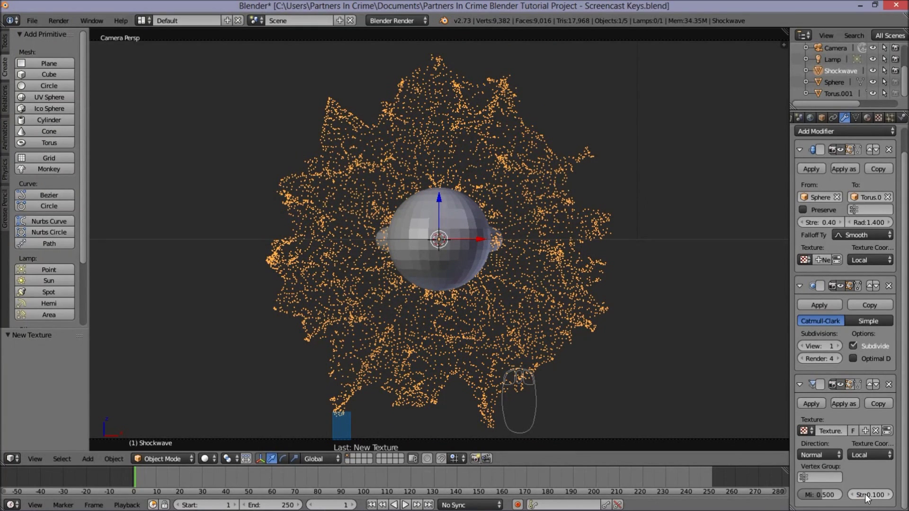
Move Shockwave's Displace modifier above Subdivision Surface in the stack and widen the properties area
{"action": "left_click", "coordinate": [870, 384]}
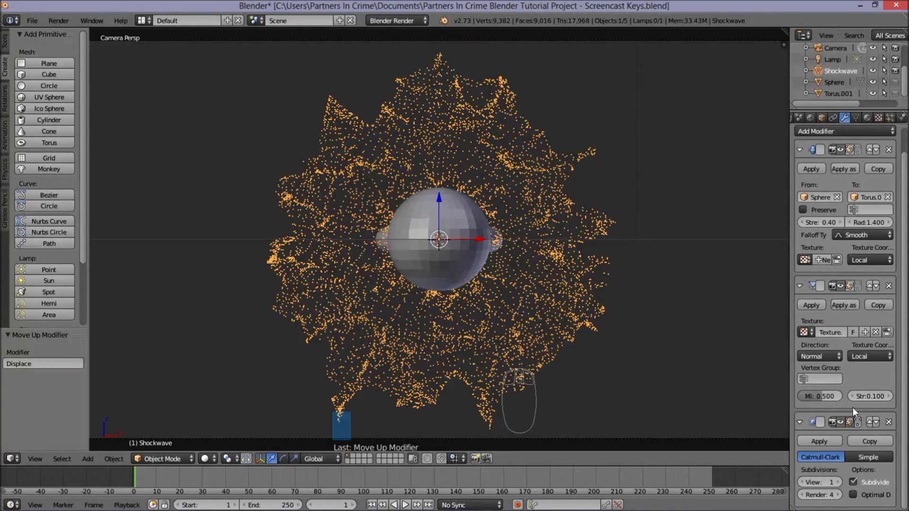
{"action": "left_click_drag", "start_coordinate": [790, 270], "coordinate": [688, 269]}
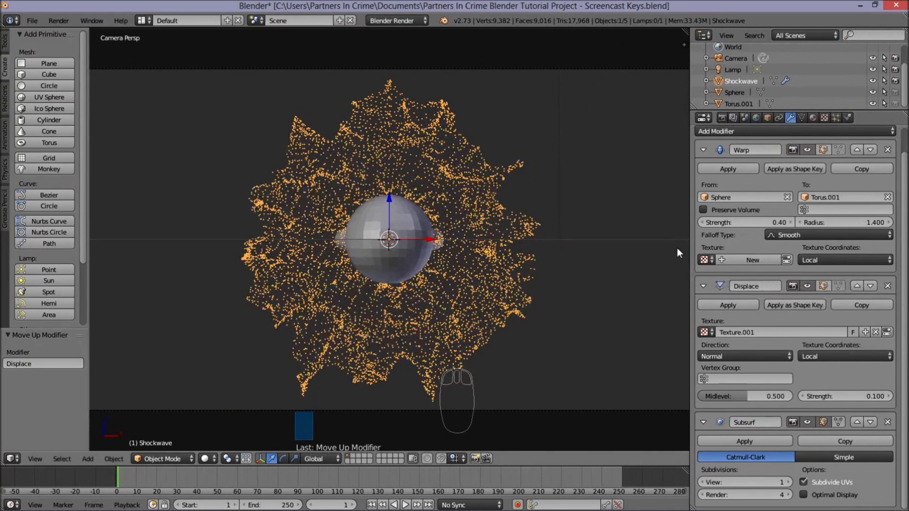
Change the texture type of Shockwave's Displace modifier to Clouds
{"action": "left_click", "coordinate": [824, 118]}
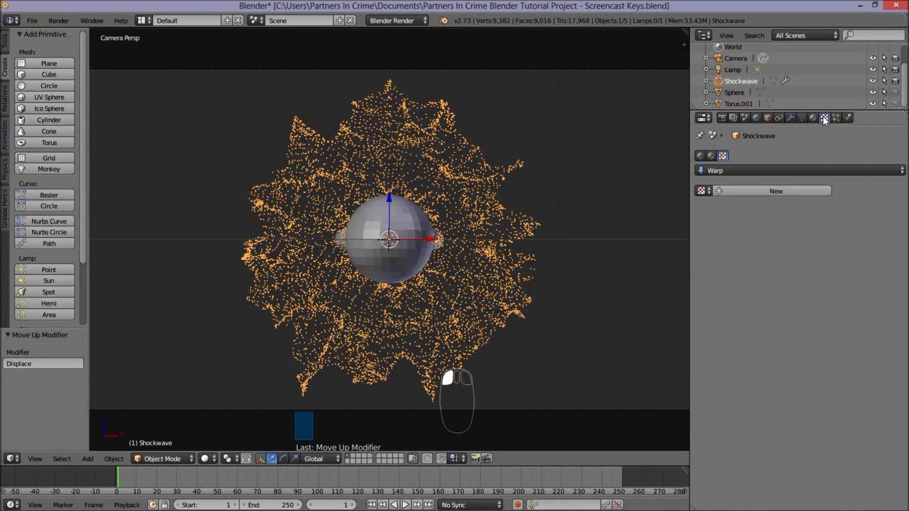
{"action": "left_click", "coordinate": [708, 173]}
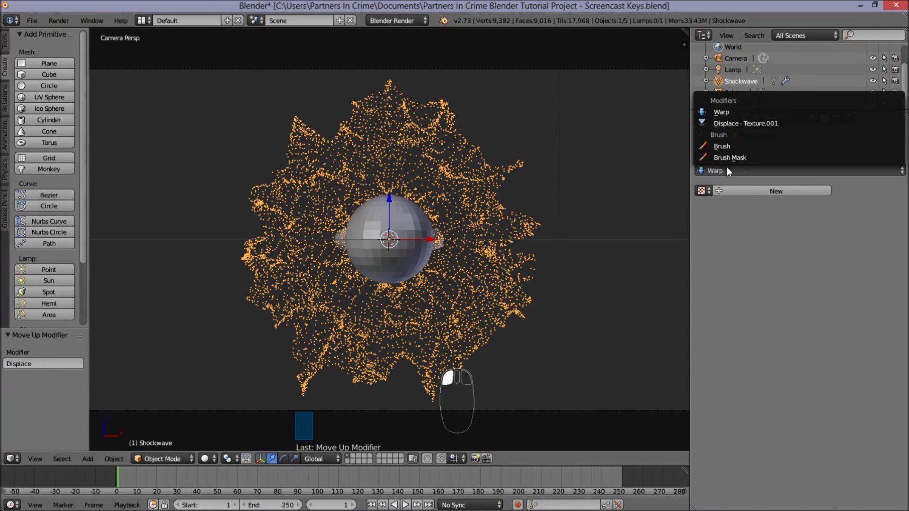
{"action": "left_click", "coordinate": [728, 124]}
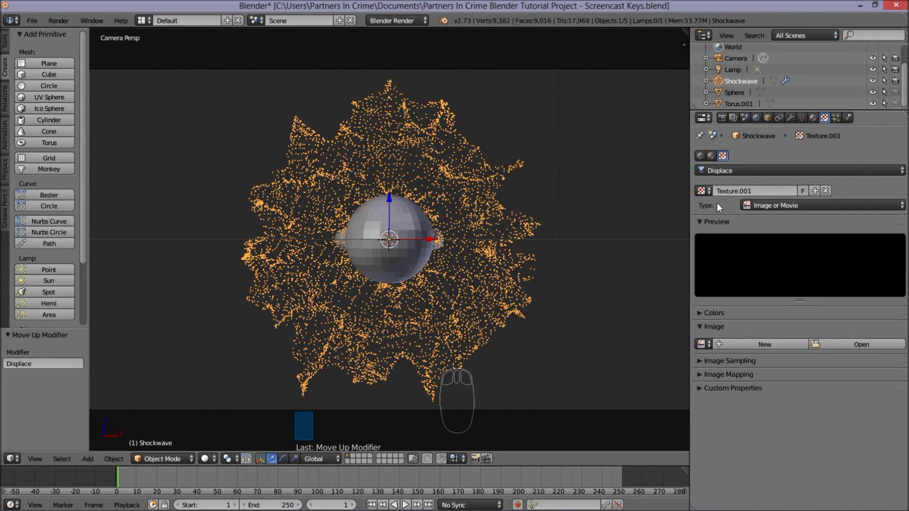
{"action": "left_click", "coordinate": [764, 206]}
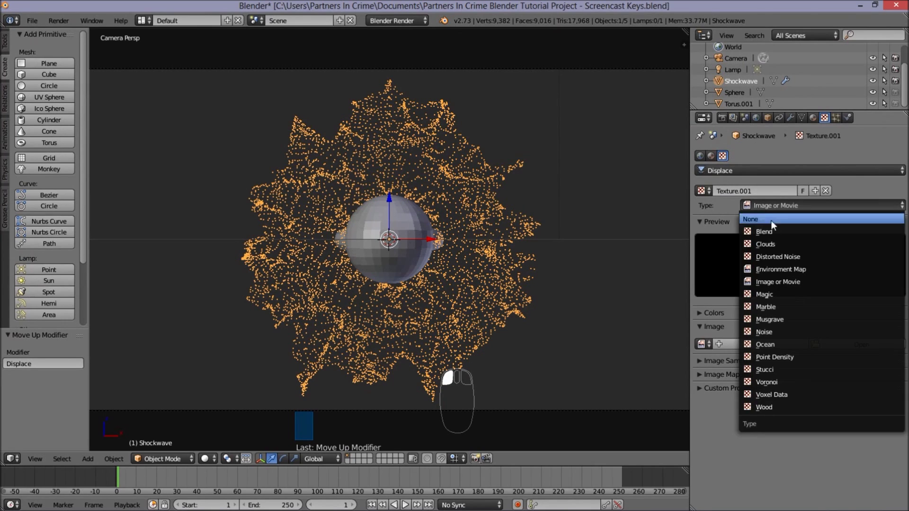
{"action": "left_click", "coordinate": [781, 244]}
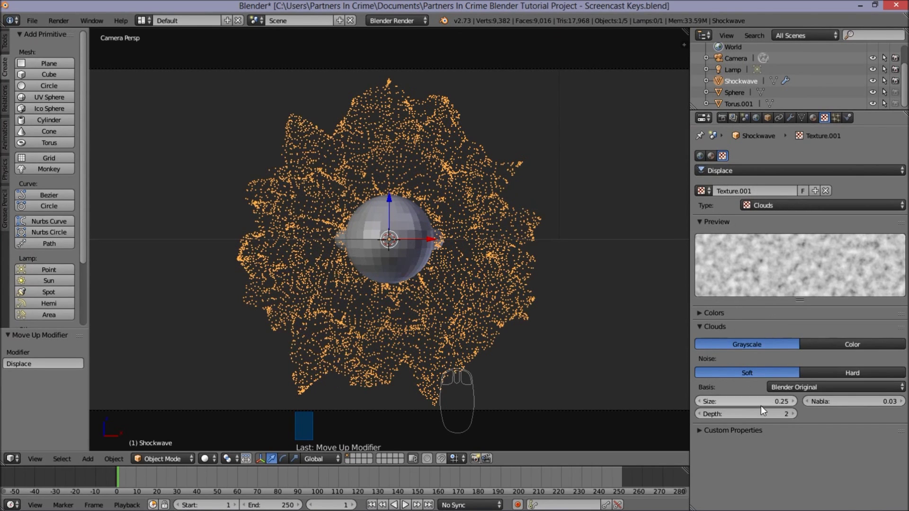
Enable a color ramp on the Clouds texture, flip it, and set the noise basis to Voronoi F4
{"action": "left_click", "coordinate": [714, 313]}
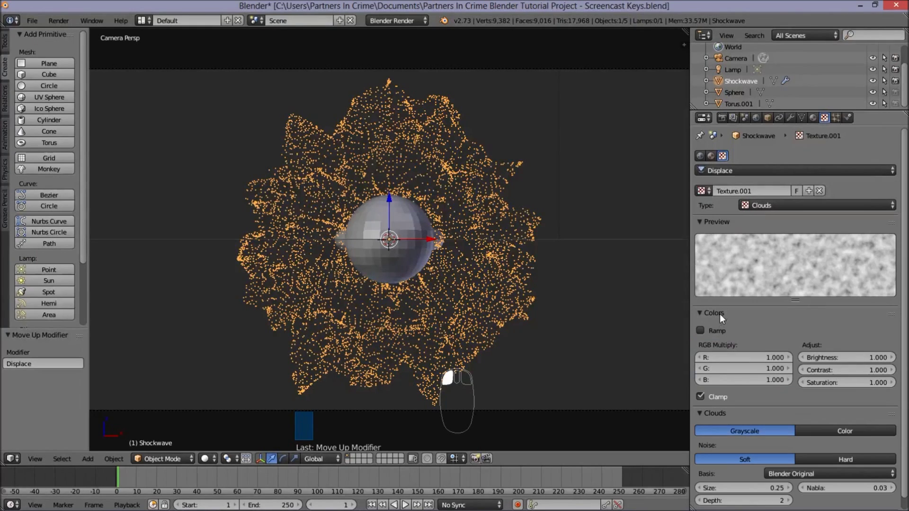
{"action": "left_click", "coordinate": [701, 331]}
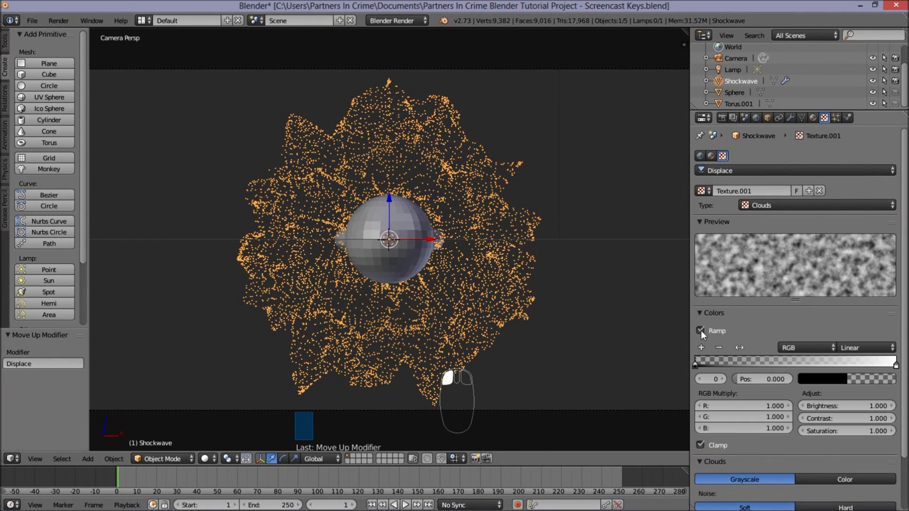
{"action": "left_click", "coordinate": [739, 349]}
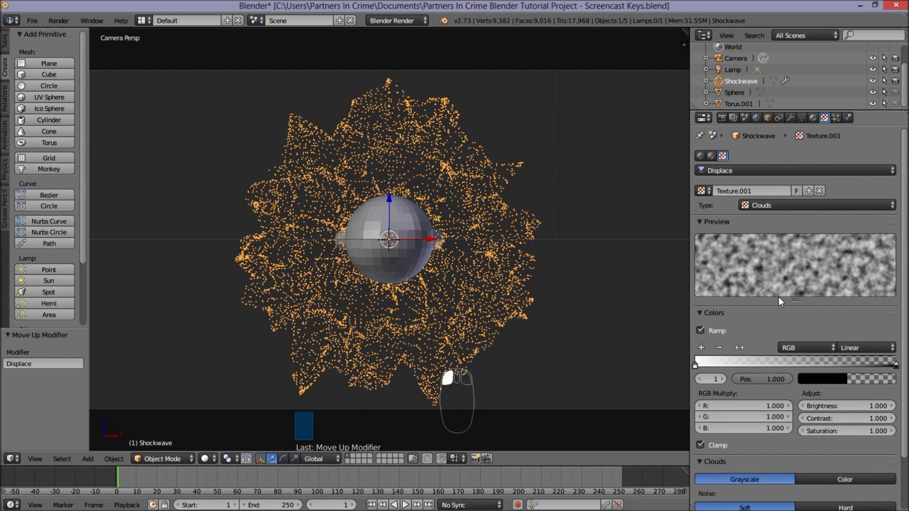
{"action": "scroll", "coordinate": [779, 297], "scroll_direction": "down", "scroll_amount": 3}
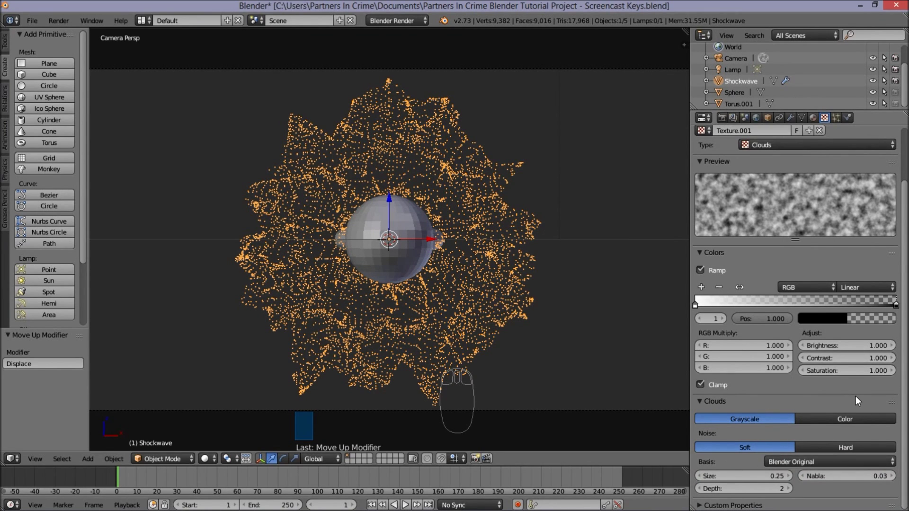
{"action": "left_click", "coordinate": [829, 462]}
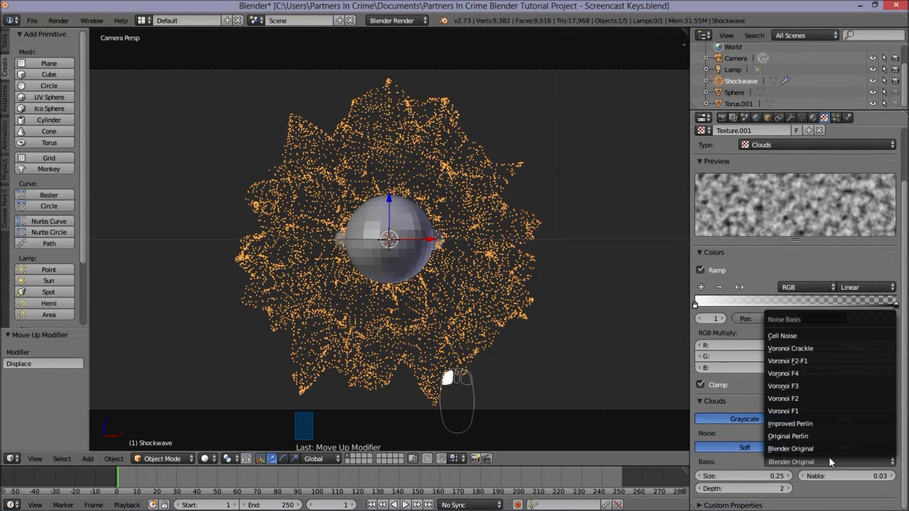
{"action": "left_click", "coordinate": [814, 371]}
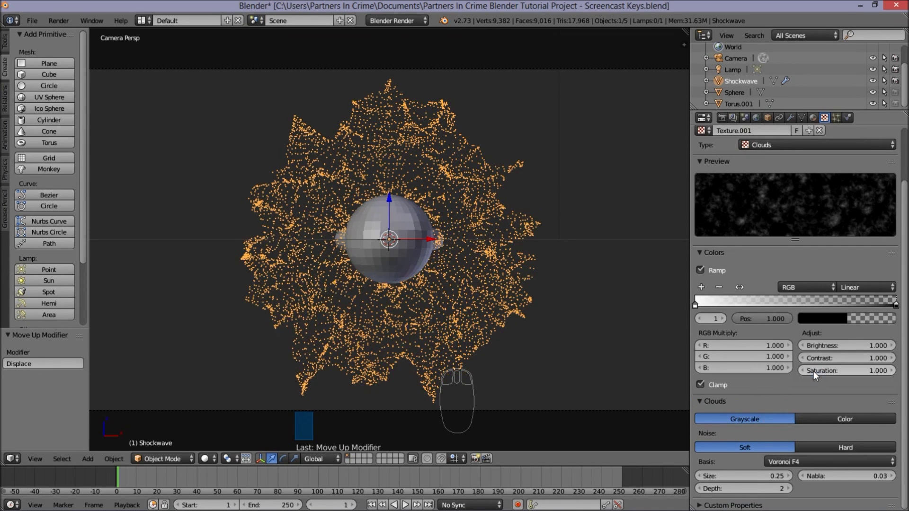
Render the camera view as an image and compare it with the previous render
{"action": "scroll", "coordinate": [299, 131], "scroll_direction": "up", "scroll_amount": 1}
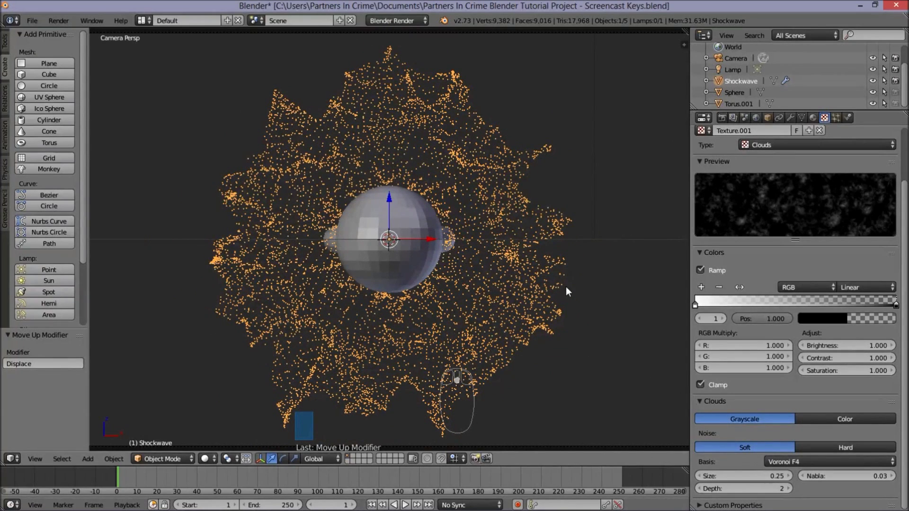
{"action": "middle_click_drag", "start_coordinate": [361, 189], "coordinate": [340, 149]}
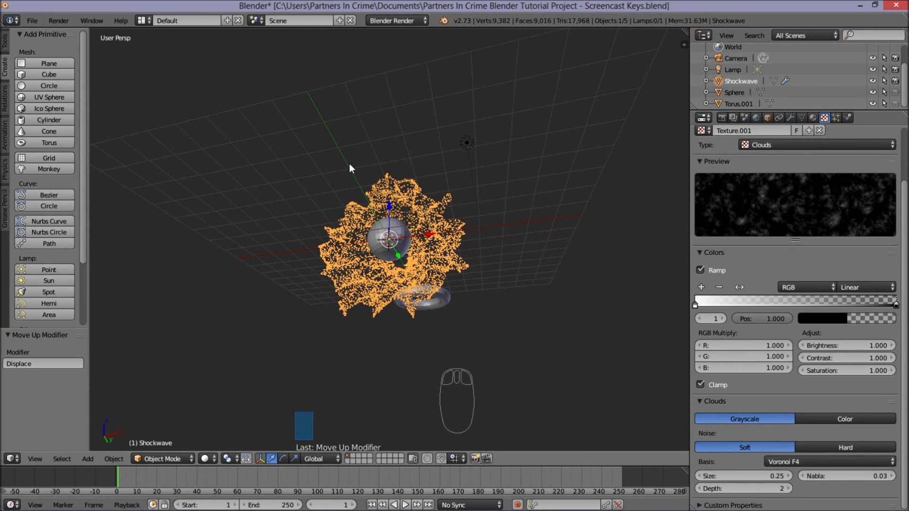
{"action": "key", "text": "KP_0"}
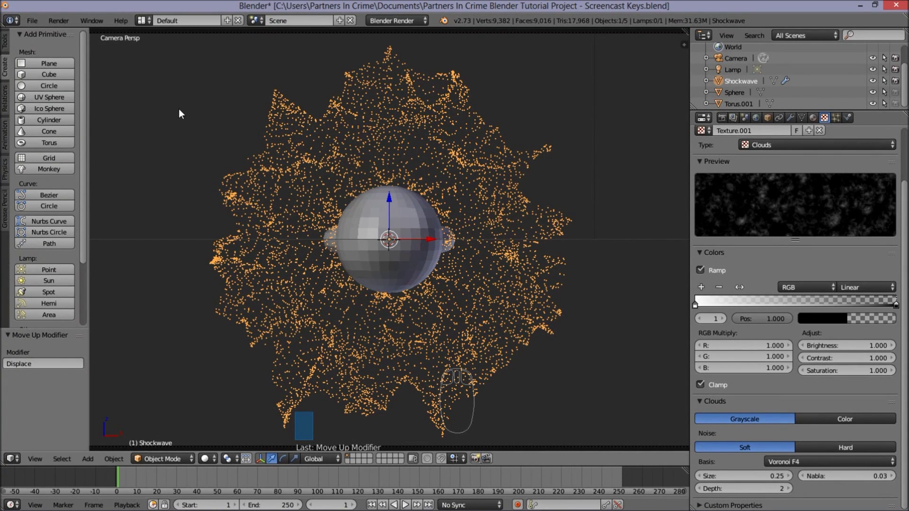
{"action": "left_click", "coordinate": [58, 20]}
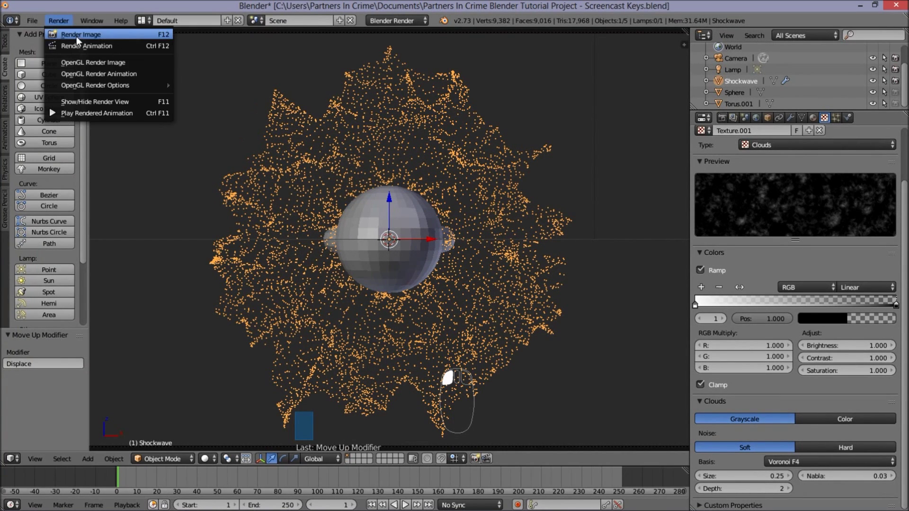
{"action": "left_click", "coordinate": [78, 35]}
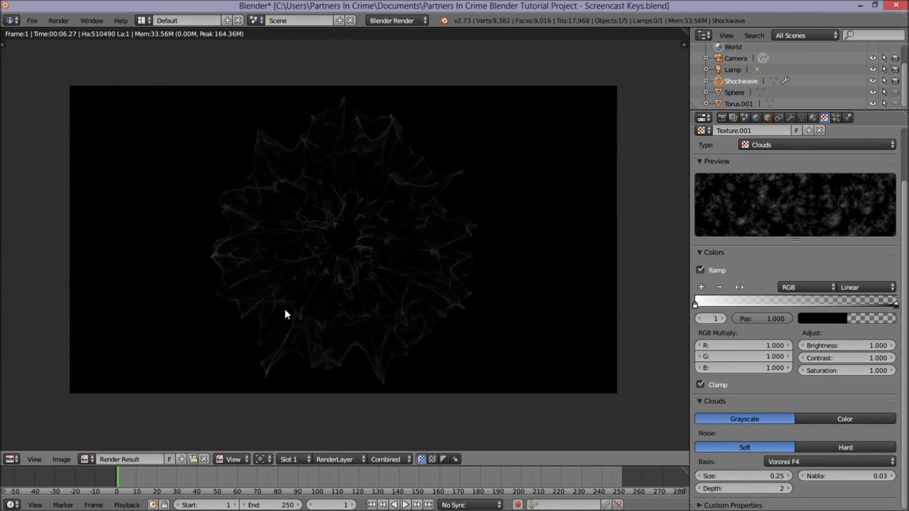
{"action": "key", "text": "j"}
{"action": "key", "text": "j"}
Return from the render result to the 3D view, check Shockwave from the side, and restore the camera view
{"action": "left_click", "coordinate": [15, 459]}
{"action": "left_click", "coordinate": [13, 444]}
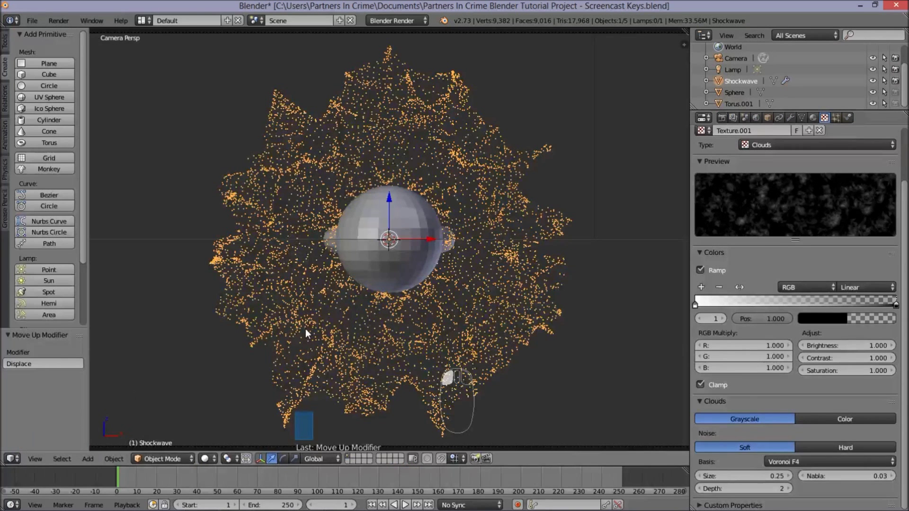
{"action": "scroll", "coordinate": [332, 322], "scroll_direction": "down", "scroll_amount": 3}
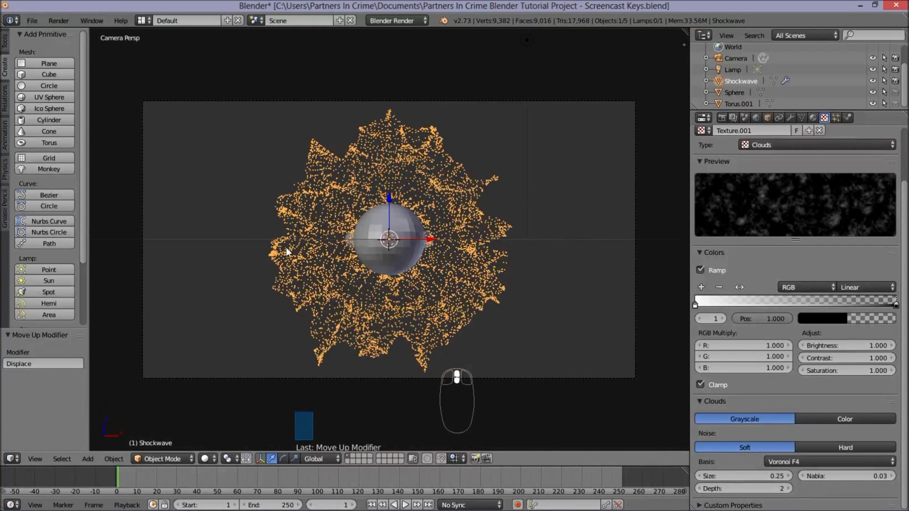
{"action": "middle_click_drag", "start_coordinate": [287, 185], "coordinate": [439, 226]}
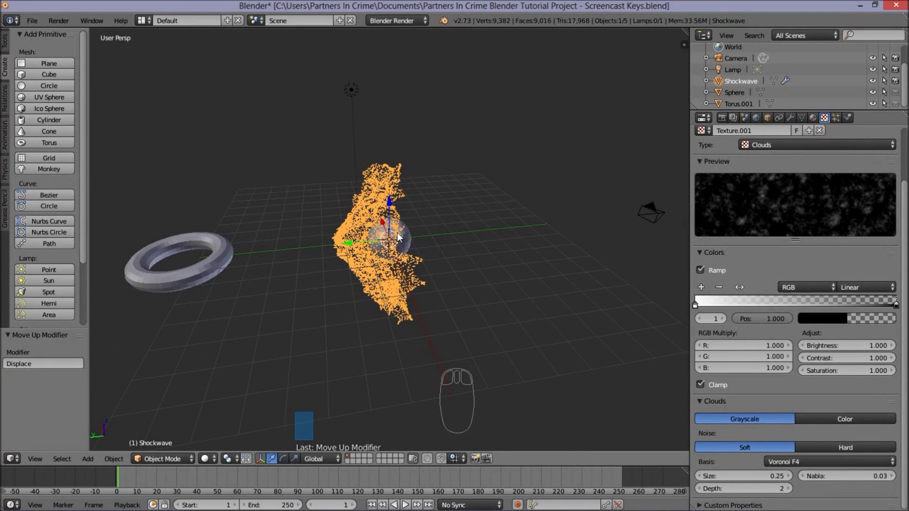
{"action": "key", "text": "KP_0"}
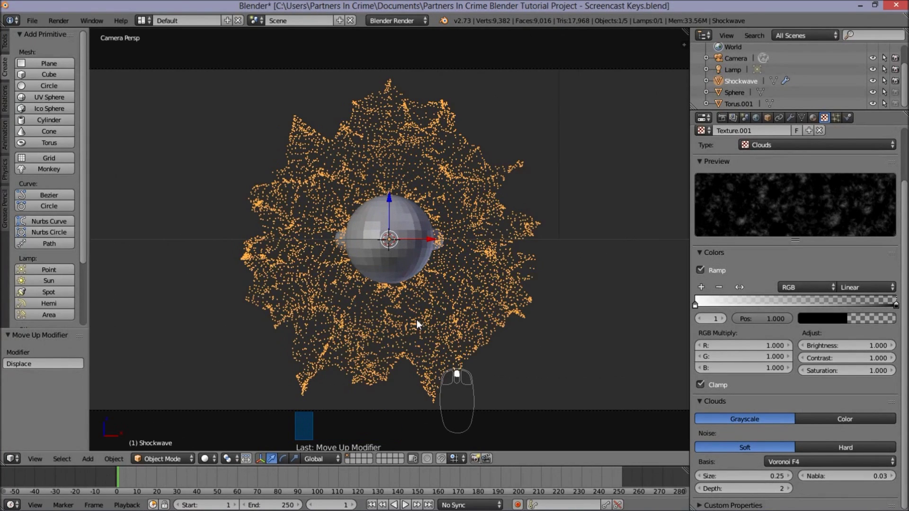
{"action": "middle_click_drag", "start_coordinate": [415, 339], "coordinate": [414, 339]}
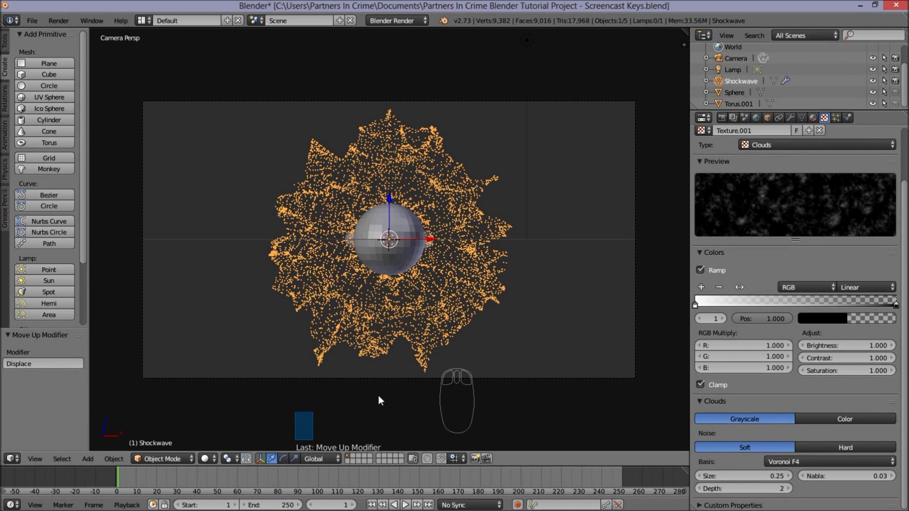
At frame 10, scale Shockwave down to about 0.964 and insert a Scaling keyframe
{"action": "left_click", "coordinate": [333, 506]}
{"action": "type", "text": "10"}
{"action": "key", "text": "Return"}
{"action": "key", "text": "s"}
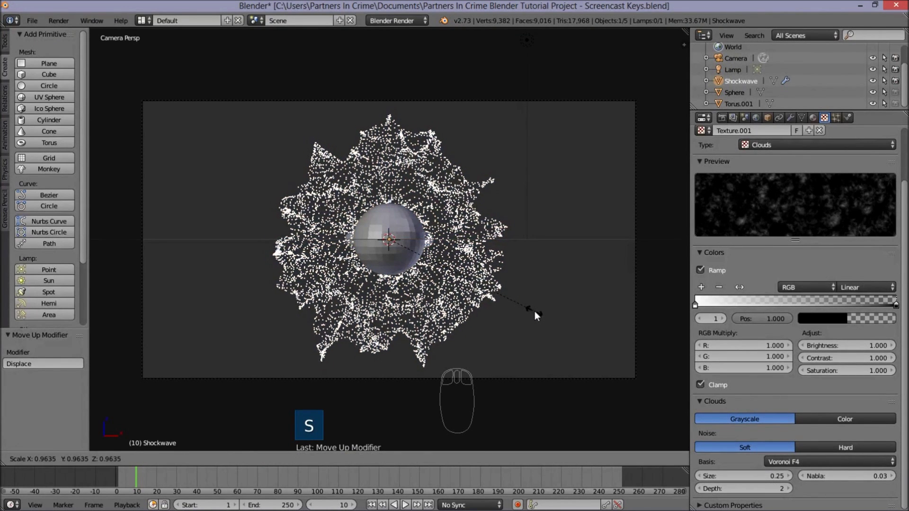
{"action": "left_click", "coordinate": [536, 311]}
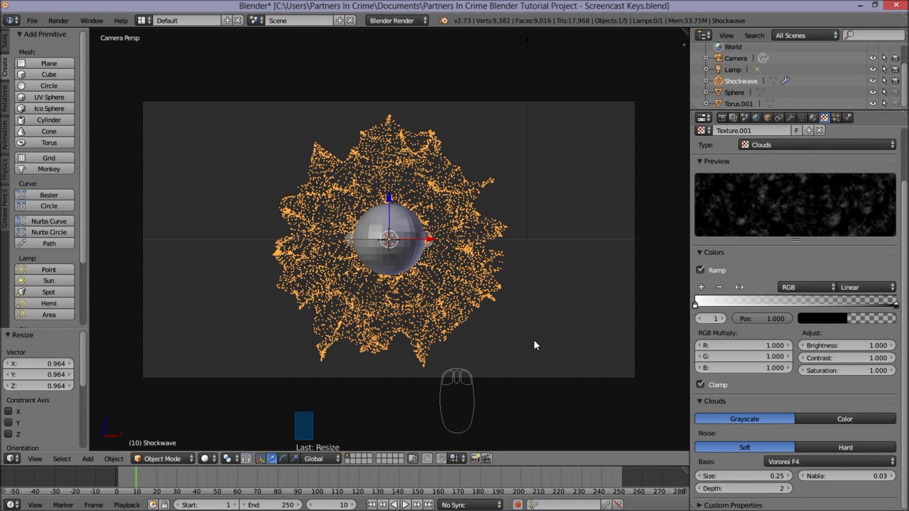
{"action": "key", "text": "i"}
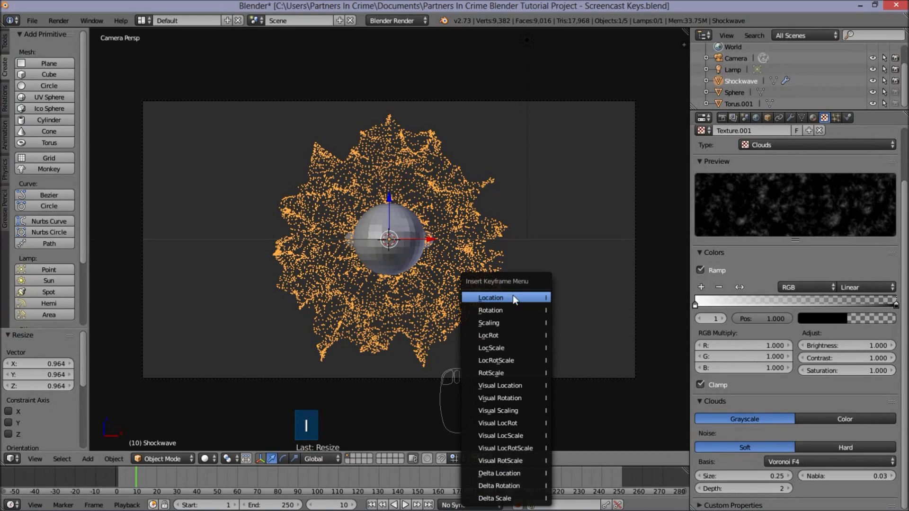
{"action": "left_click", "coordinate": [493, 322]}
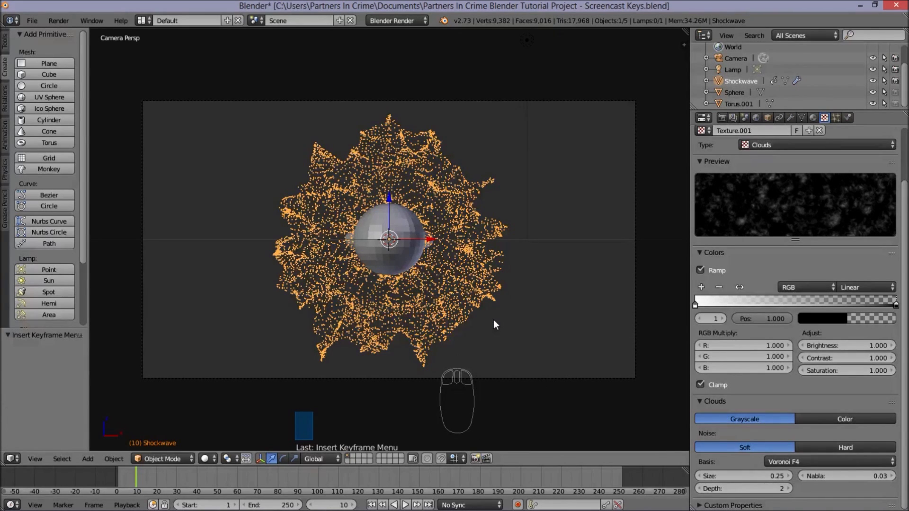
At frame 1, scale Shockwave to 0 and insert a Scaling keyframe
{"action": "left_click", "coordinate": [121, 477]}
{"action": "left_click_drag", "start_coordinate": [121, 479], "coordinate": [118, 476]}
{"action": "key", "text": "s"}
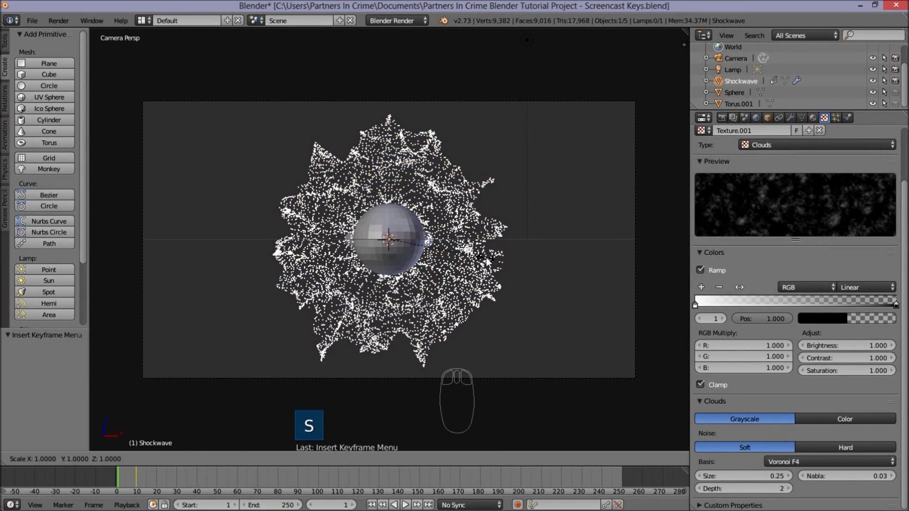
{"action": "type", "text": "0"}
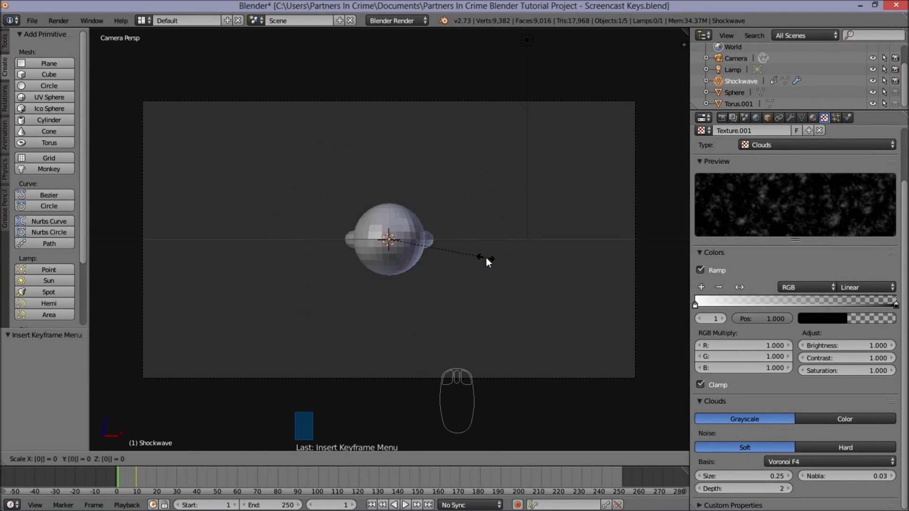
{"action": "key", "text": "Return"}
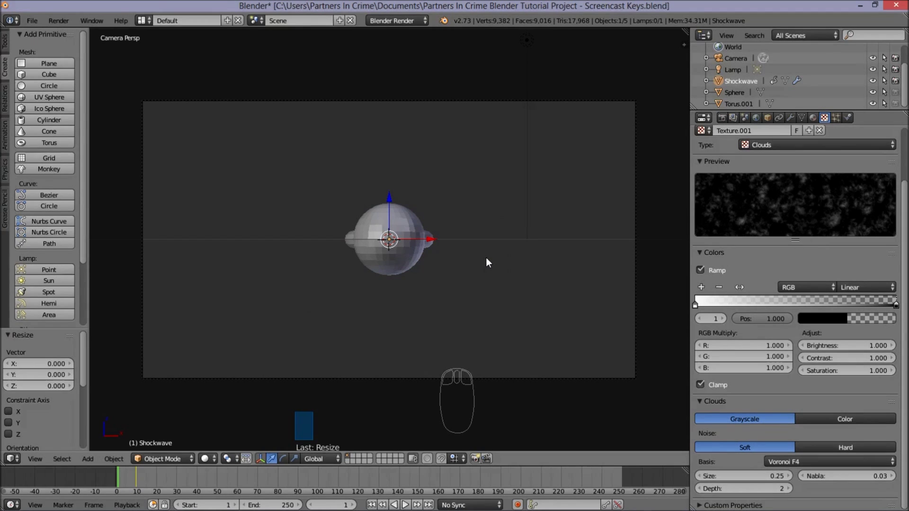
{"action": "key", "text": "i"}
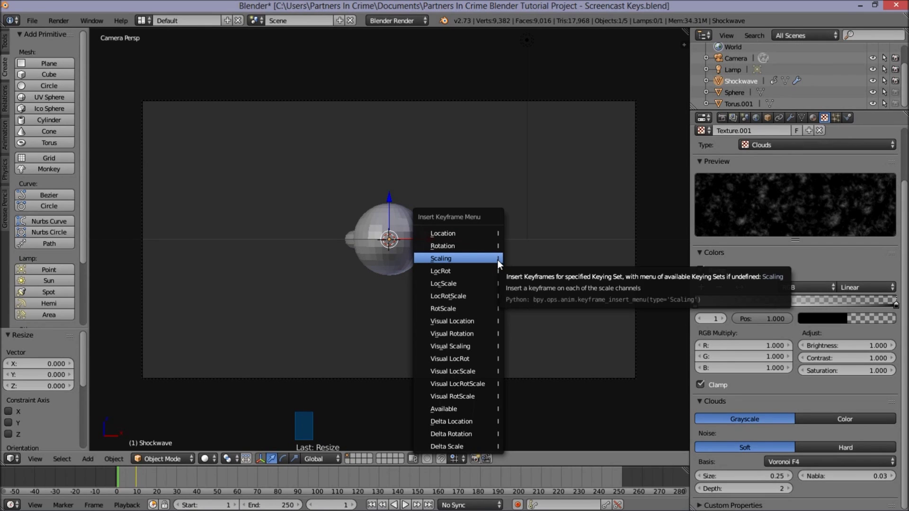
{"action": "left_click", "coordinate": [498, 260]}
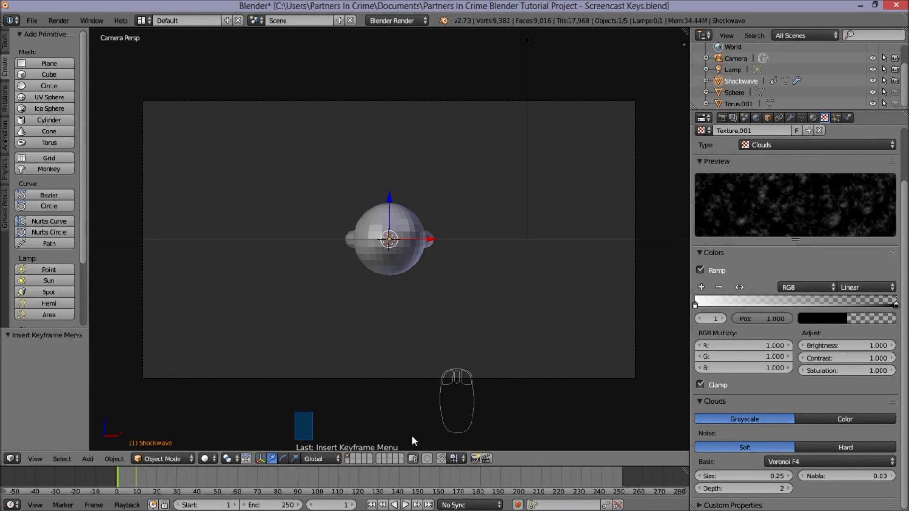
Play back Shockwave's scale animation, stop it, and set the current frame to 100
{"action": "left_click", "coordinate": [411, 506]}
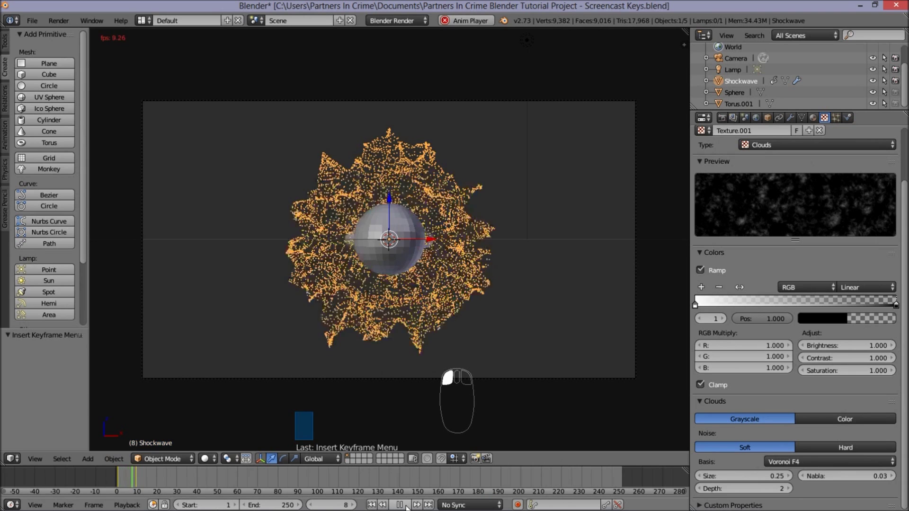
{"action": "left_click", "coordinate": [403, 506]}
{"action": "left_click", "coordinate": [125, 480]}
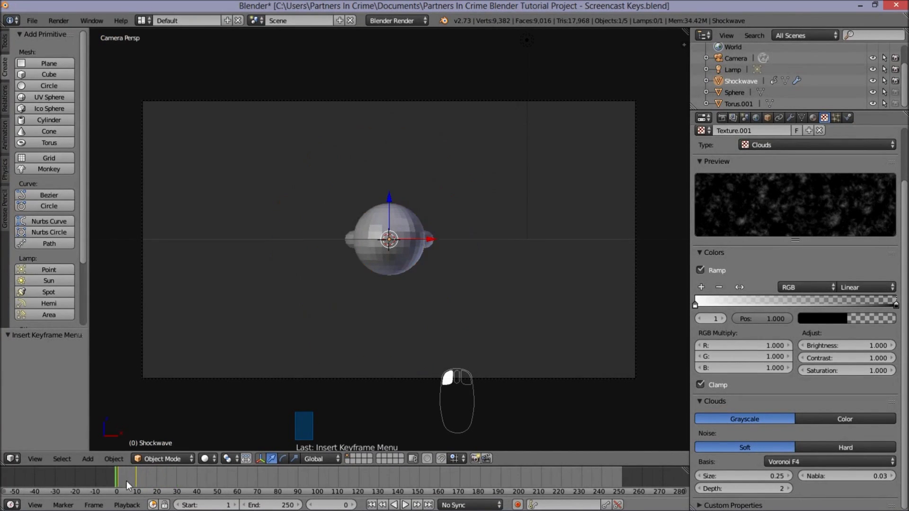
{"action": "left_click_drag", "start_coordinate": [130, 484], "coordinate": [317, 483]}
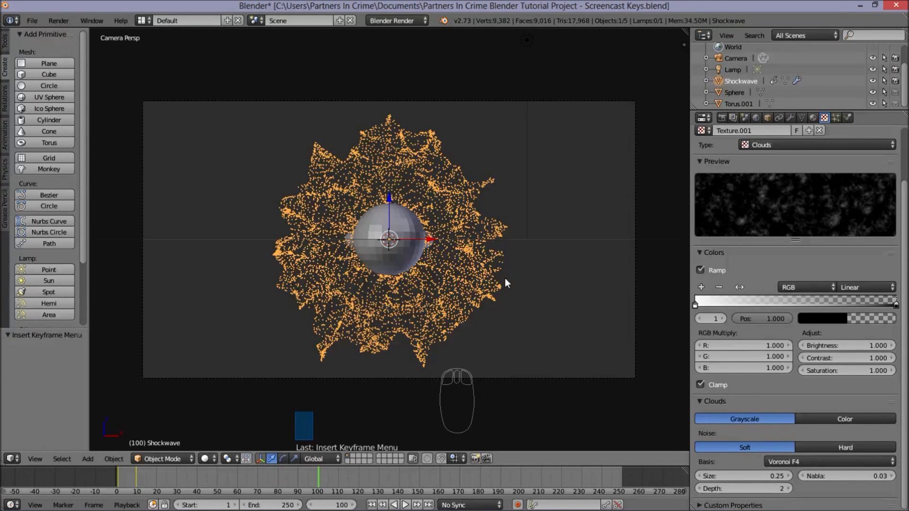
At frame 100, scale Shockwave up to about 1.099 and insert a Scaling keyframe
{"action": "key", "text": "s"}
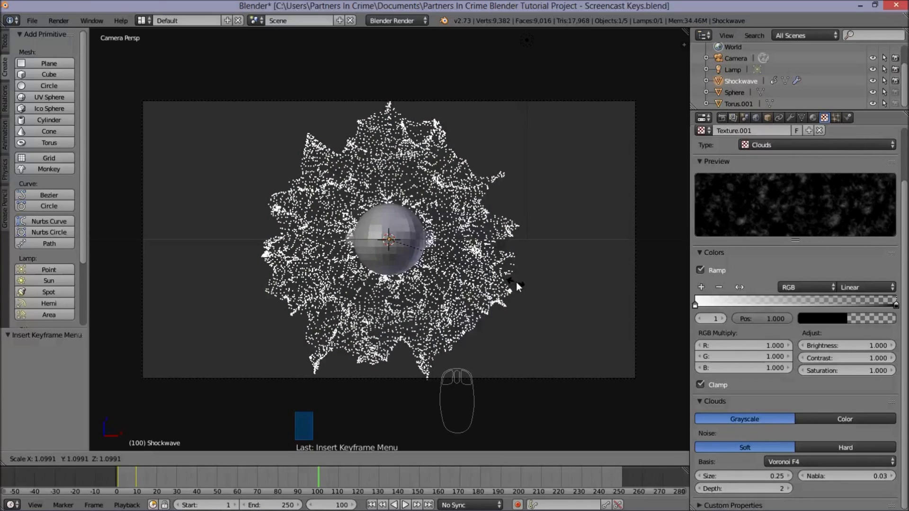
{"action": "left_click", "coordinate": [516, 283]}
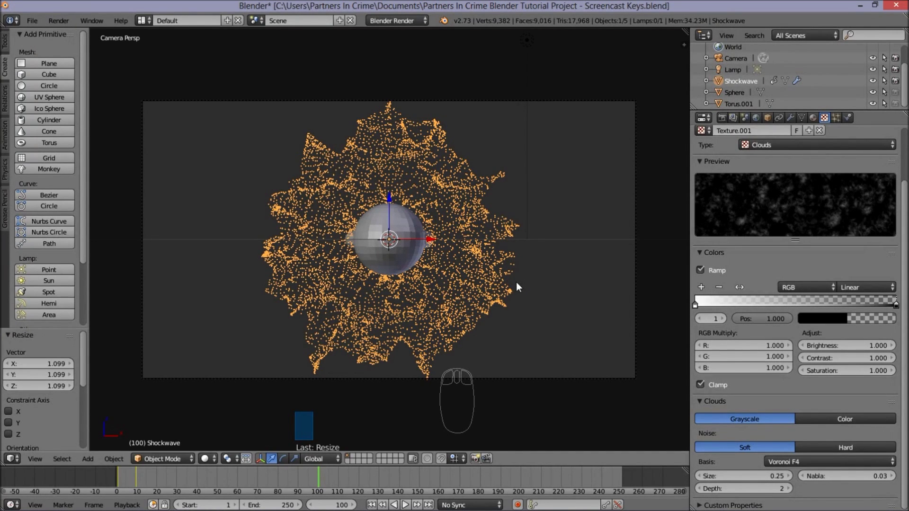
{"action": "key", "text": "i"}
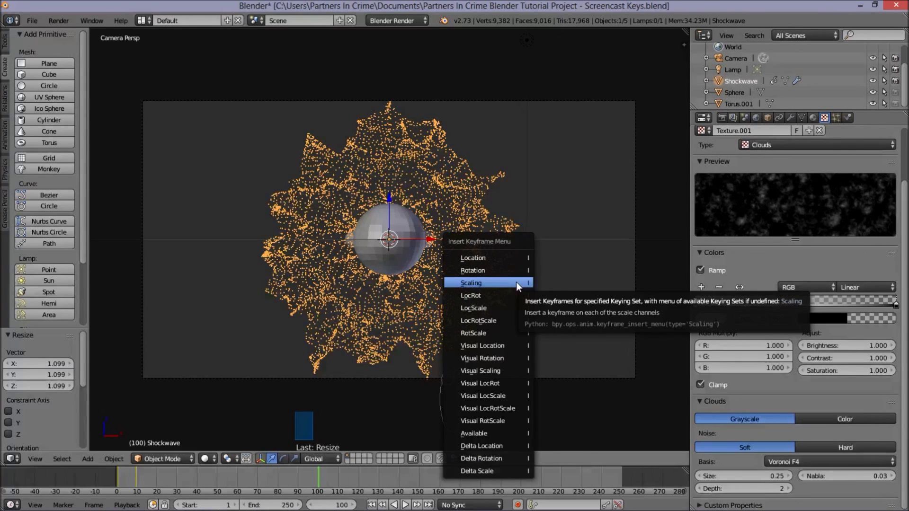
{"action": "left_click", "coordinate": [516, 282]}
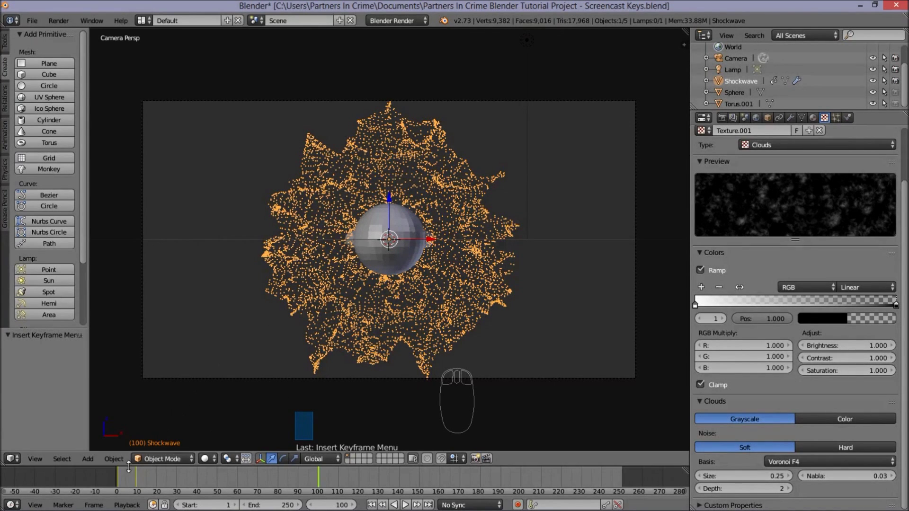
Play back Shockwave's scale animation from the start of the timeline and stop it
{"action": "left_click", "coordinate": [116, 475]}
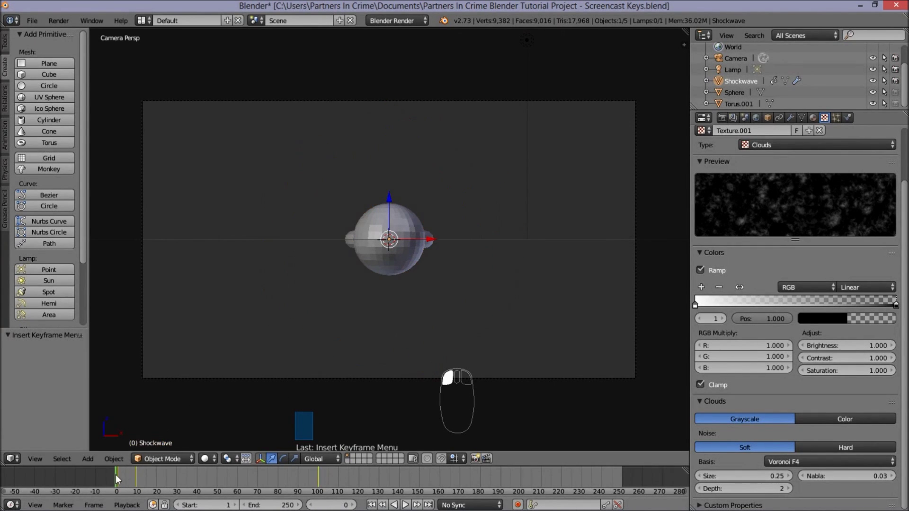
{"action": "left_click", "coordinate": [406, 505]}
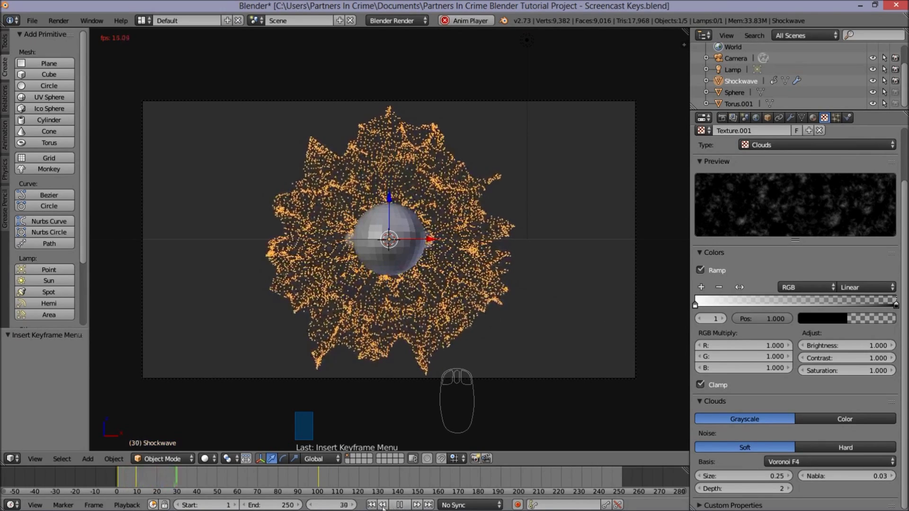
{"action": "left_click", "coordinate": [115, 479]}
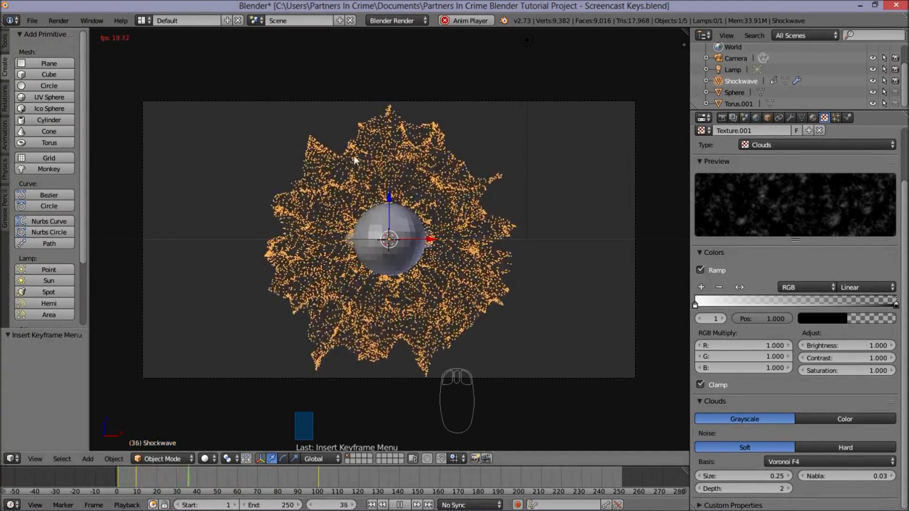
{"action": "left_click", "coordinate": [409, 506]}
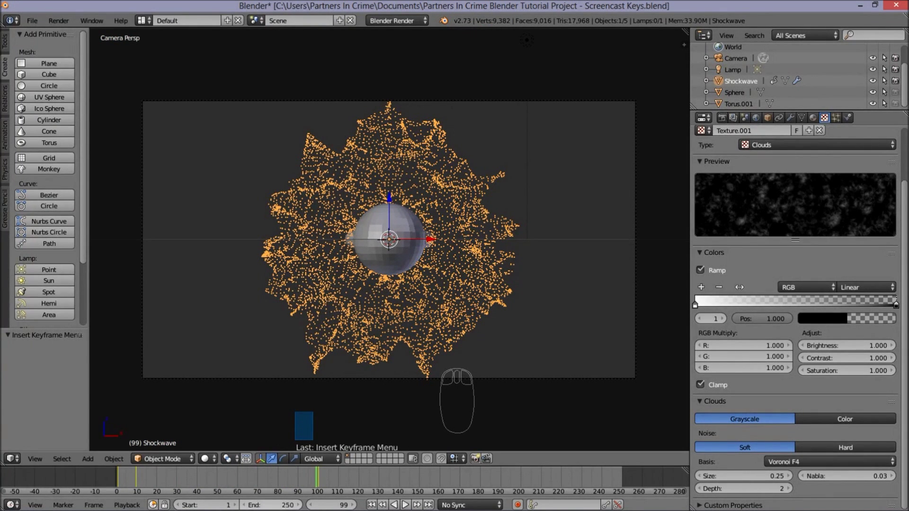
Set the animation's end frame to 100 and move the current frame to 10
{"action": "left_click", "coordinate": [279, 503]}
{"action": "type", "text": "100"}
{"action": "key", "text": "Return"}
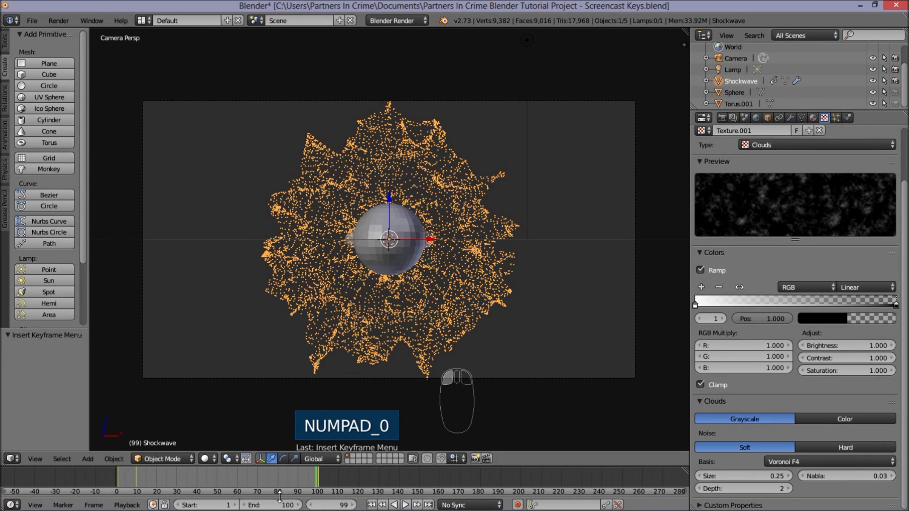
{"action": "mouse_move", "coordinate": [118, 470]}
{"action": "left_mouse_down"}
{"action": "mouse_move", "coordinate": [322, 484]}
{"action": "mouse_move", "coordinate": [261, 491]}
{"action": "mouse_move", "coordinate": [119, 477]}
{"action": "mouse_move", "coordinate": [177, 482]}
{"action": "mouse_move", "coordinate": [140, 468]}
{"action": "mouse_move", "coordinate": [136, 475]}
{"action": "left_mouse_up"}
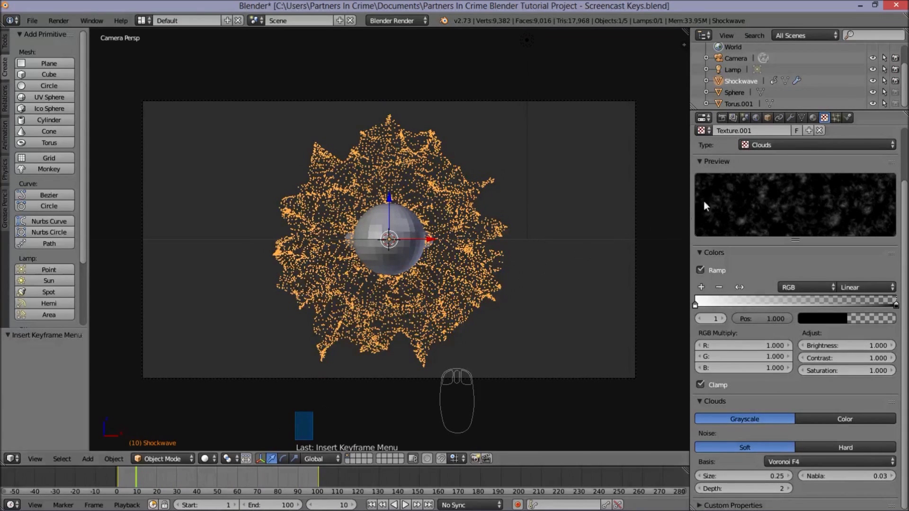
Enable Soft Body physics on Shockwave and set its friction to 0.3
{"action": "left_click", "coordinate": [847, 118]}
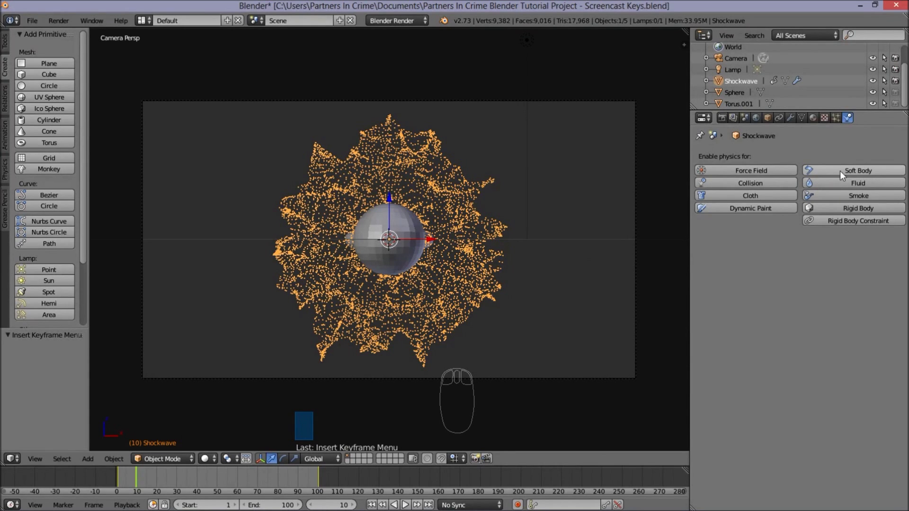
{"action": "left_click", "coordinate": [853, 170]}
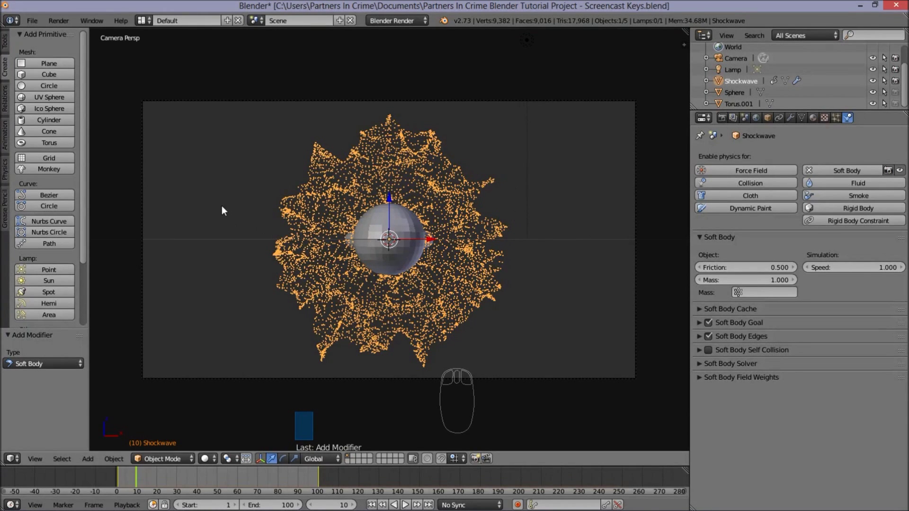
{"action": "scroll", "coordinate": [224, 209], "scroll_direction": "up", "scroll_amount": 3}
{"action": "scroll", "coordinate": [512, 179], "scroll_direction": "down", "scroll_amount": 3}
{"action": "left_click", "coordinate": [751, 266]}
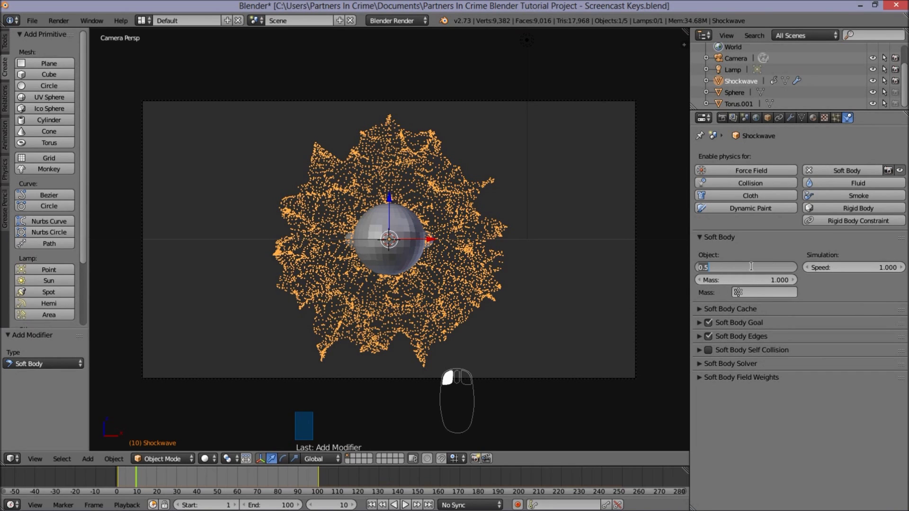
{"action": "type", "text": "0.3"}
{"action": "key", "text": "Return"}
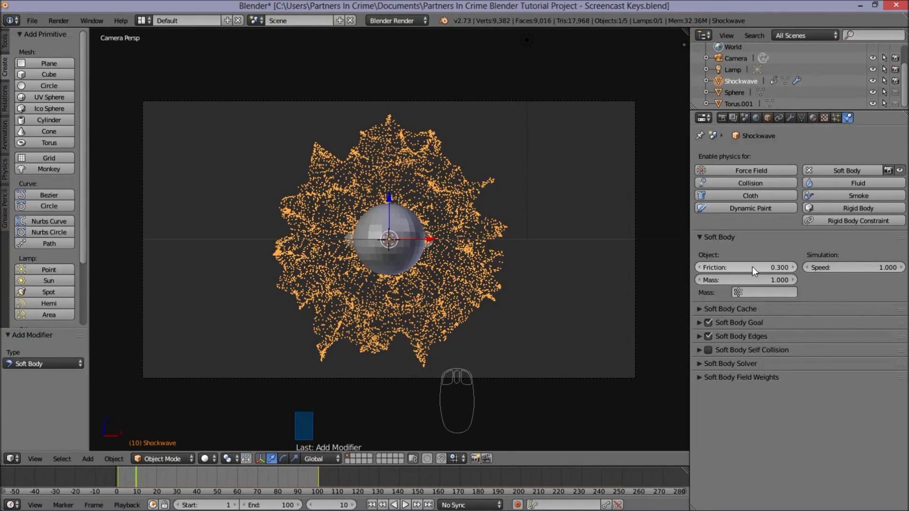
Set the Soft Body Goal's default, minimum and maximum strengths to 0.3 each
{"action": "left_click", "coordinate": [699, 324]}
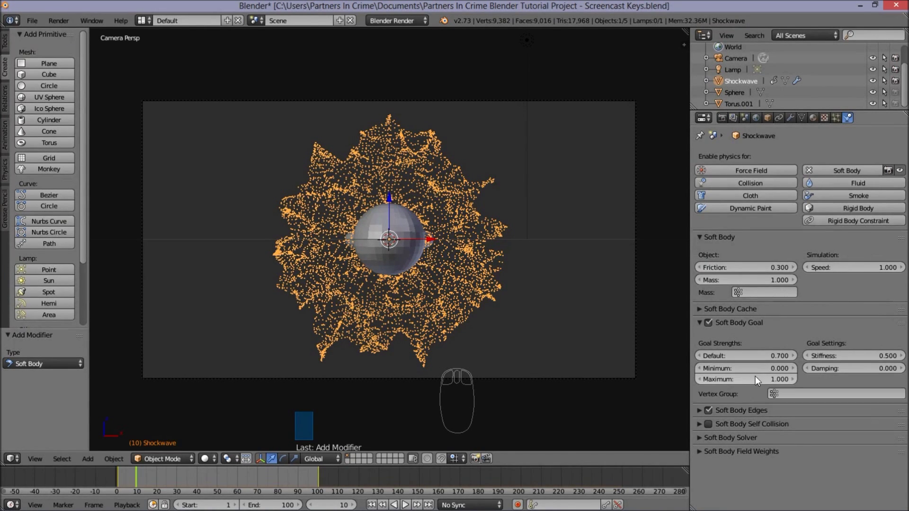
{"action": "left_click", "coordinate": [733, 356]}
{"action": "type", "text": "0.3"}
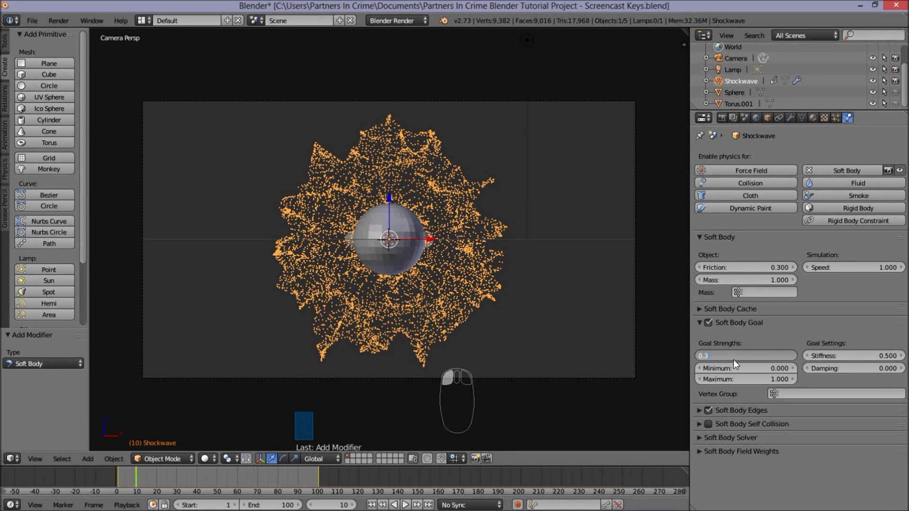
{"action": "key", "text": "Return"}
{"action": "left_click", "coordinate": [739, 370]}
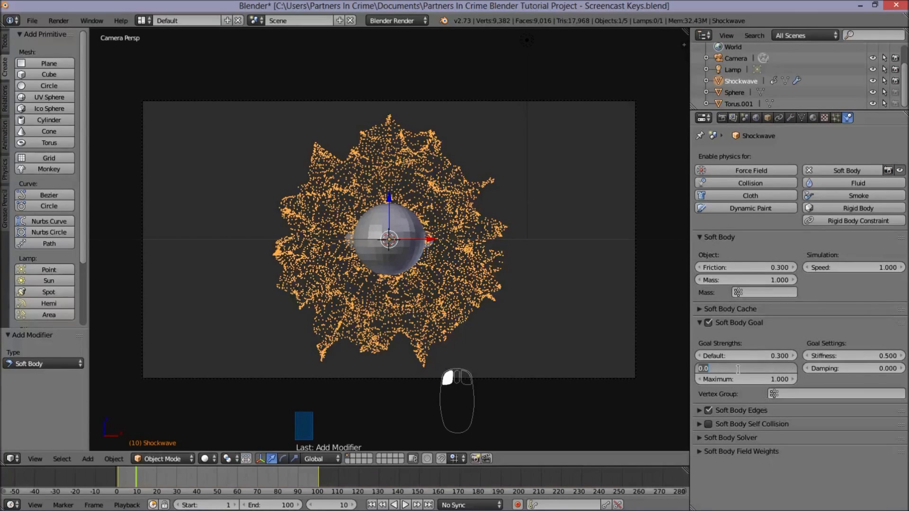
{"action": "type", "text": "0.3"}
{"action": "key", "text": "Return"}
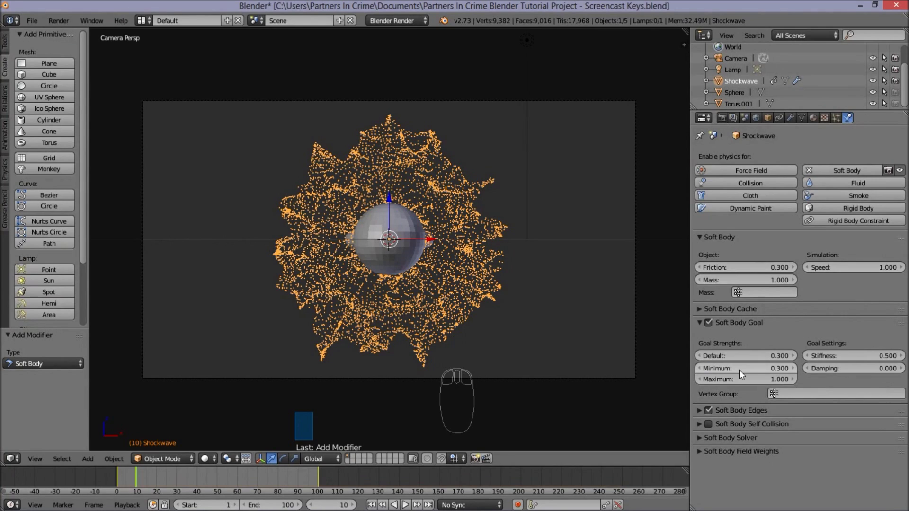
{"action": "left_click", "coordinate": [742, 380]}
{"action": "type", "text": "0.3"}
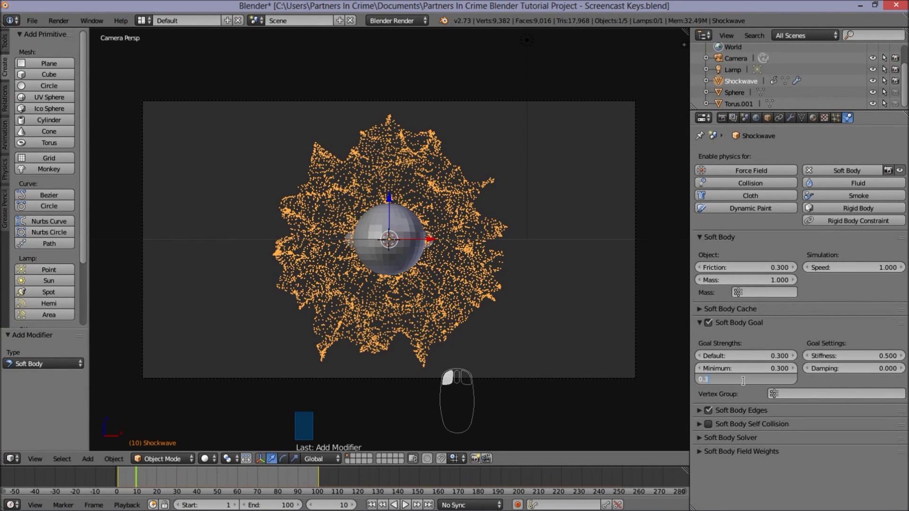
{"action": "key", "text": "Return"}
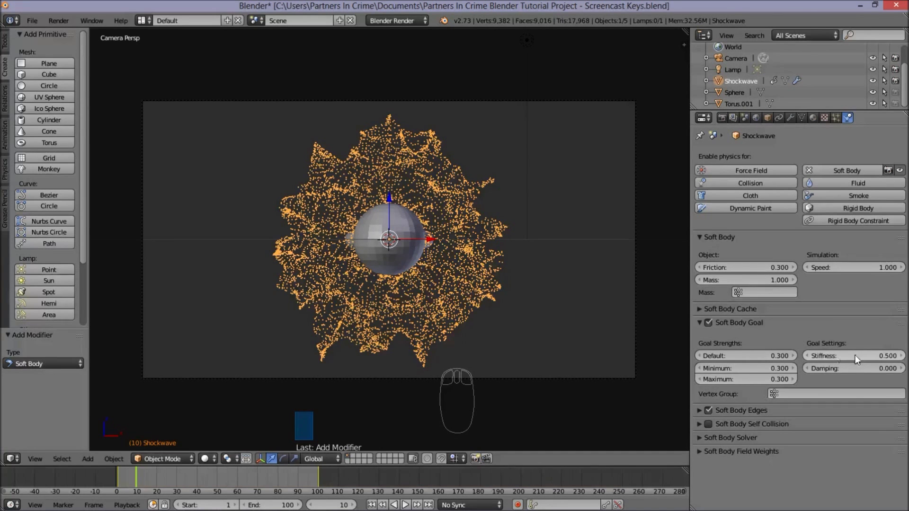
Examine Shockwave's spiky outline up close and from an oblique angle, and restore the camera view
{"action": "scroll", "coordinate": [337, 307], "scroll_direction": "up", "scroll_amount": 1}
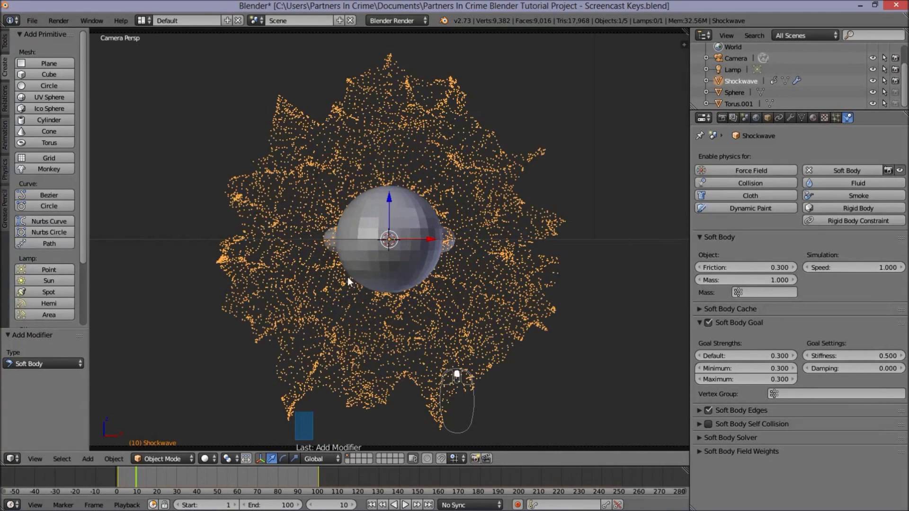
{"action": "scroll", "coordinate": [360, 180], "scroll_direction": "up", "scroll_amount": 1}
{"action": "scroll", "coordinate": [464, 113], "scroll_direction": "down", "scroll_amount": 2}
{"action": "scroll", "coordinate": [455, 173], "scroll_direction": "up", "scroll_amount": 1}
{"action": "scroll", "coordinate": [450, 159], "scroll_direction": "down", "scroll_amount": 1}
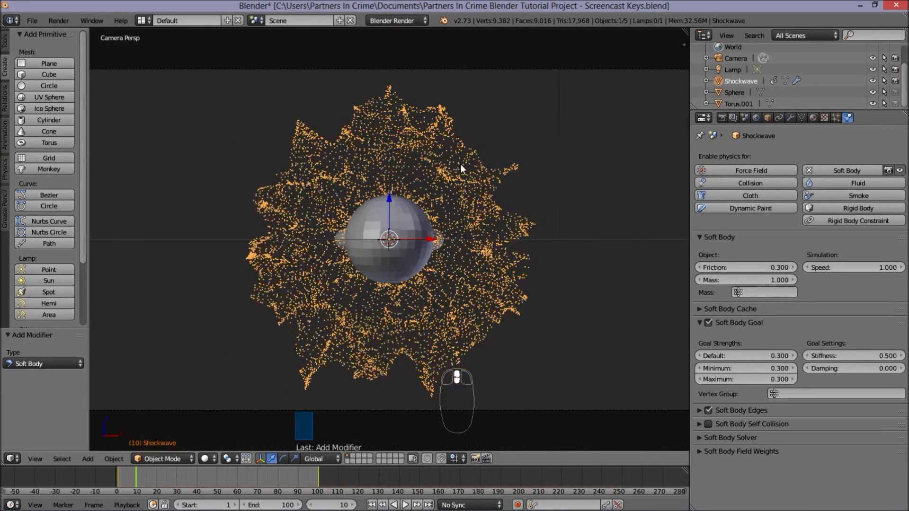
{"action": "left_click", "coordinate": [824, 356]}
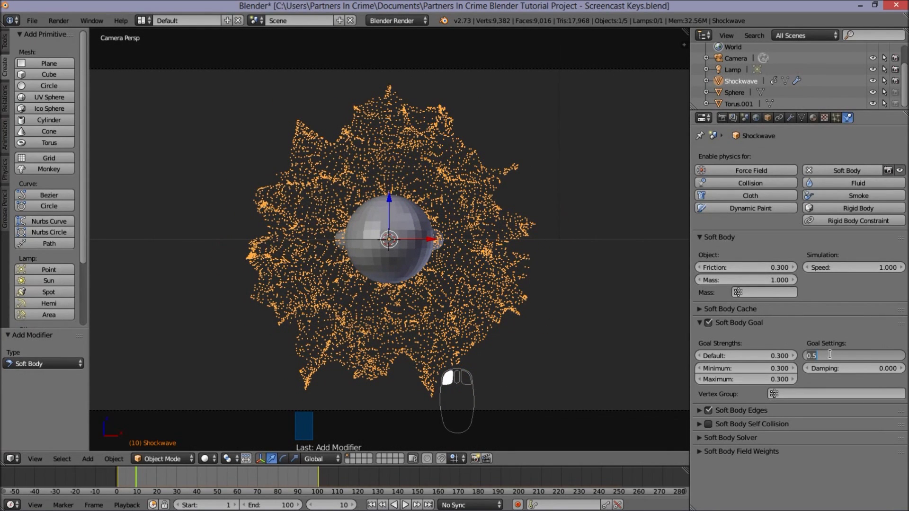
{"action": "left_click", "coordinate": [410, 212]}
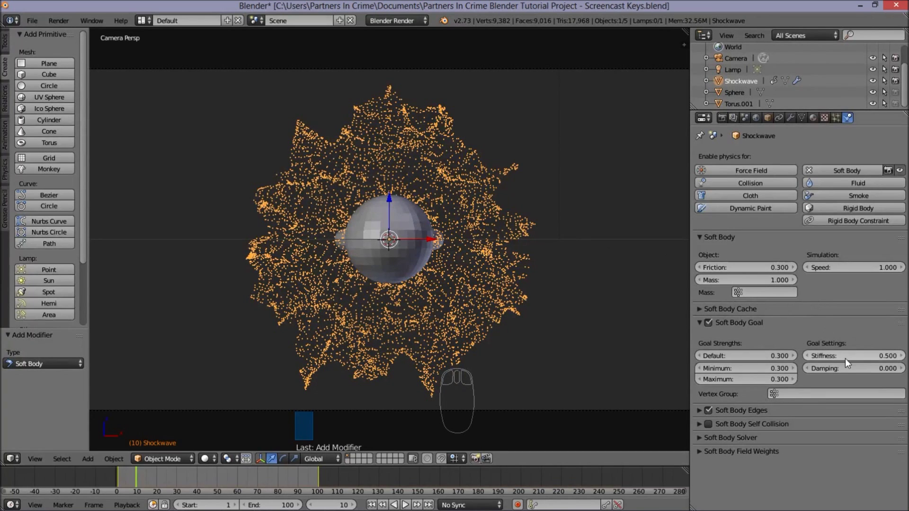
{"action": "middle_click_drag", "start_coordinate": [277, 144], "coordinate": [339, 181]}
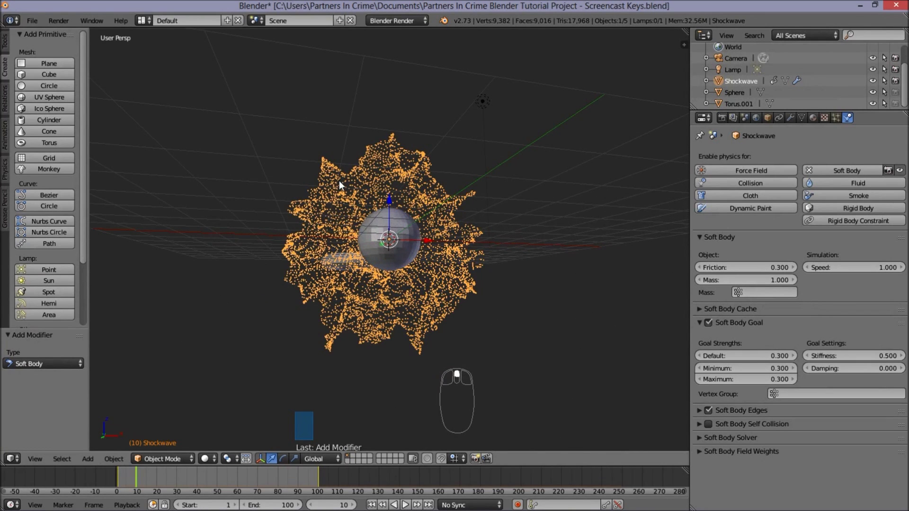
{"action": "key", "text": "KP_0"}
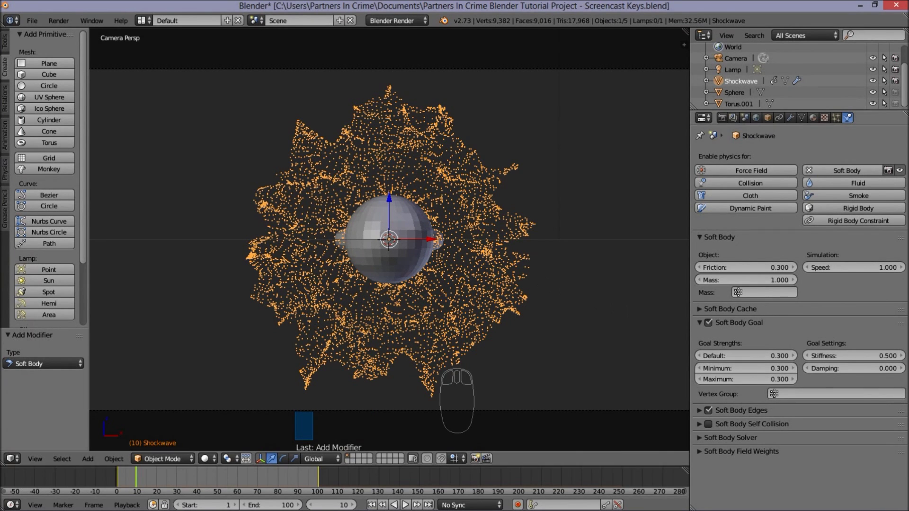
Set the Soft Body Goal stiffness to 0.7
{"action": "left_click", "coordinate": [857, 357]}
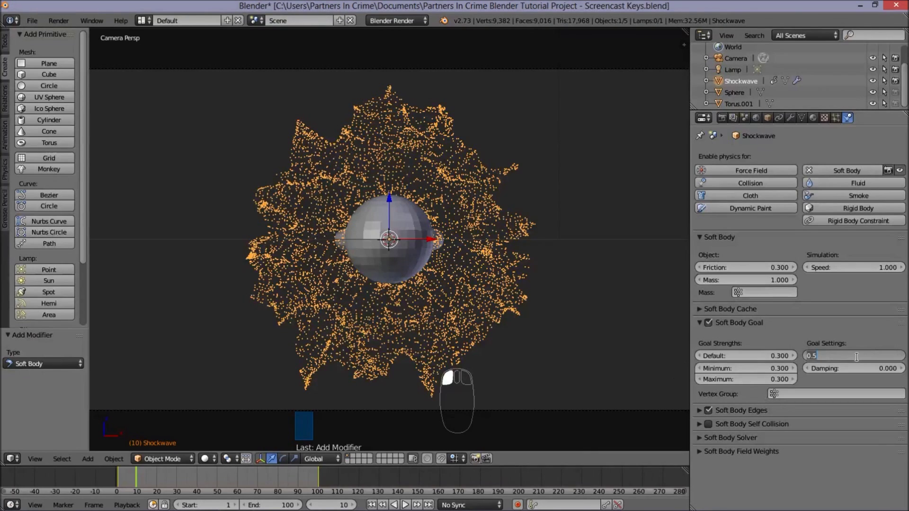
{"action": "type", "text": "0."}
{"action": "key", "text": "Return"}
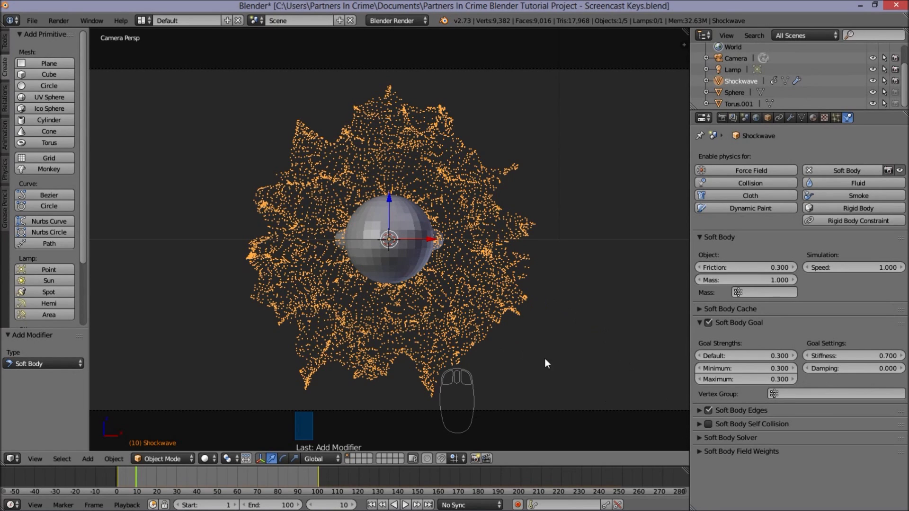
Set the gravity in Shockwave's Soft Body Field Weights to 0
{"action": "left_click", "coordinate": [716, 452]}
{"action": "scroll", "coordinate": [438, 138], "scroll_direction": "down", "scroll_amount": 1}
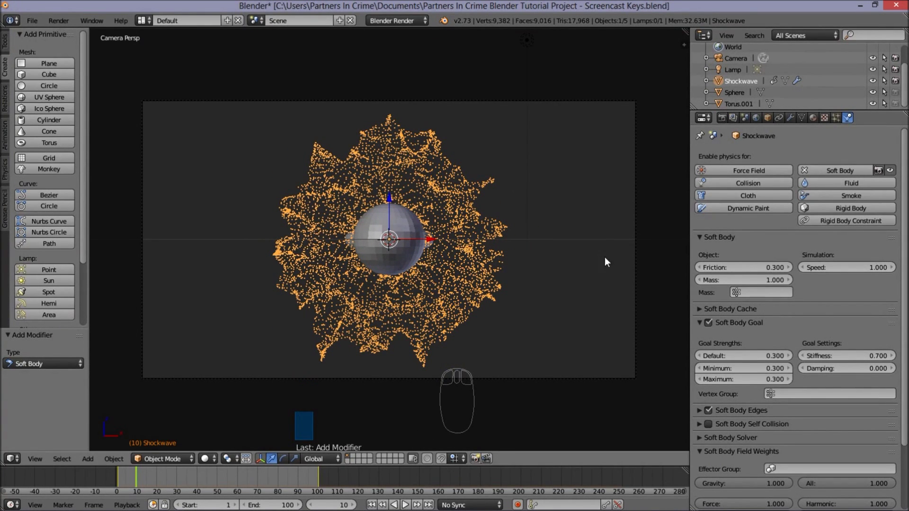
{"action": "left_click", "coordinate": [756, 484]}
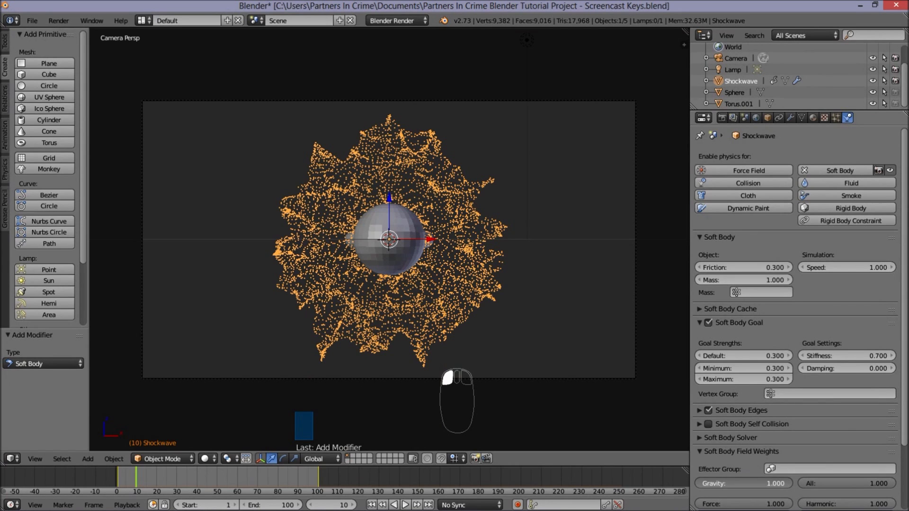
{"action": "left_click_drag", "start_coordinate": [756, 484], "coordinate": [710, 489]}
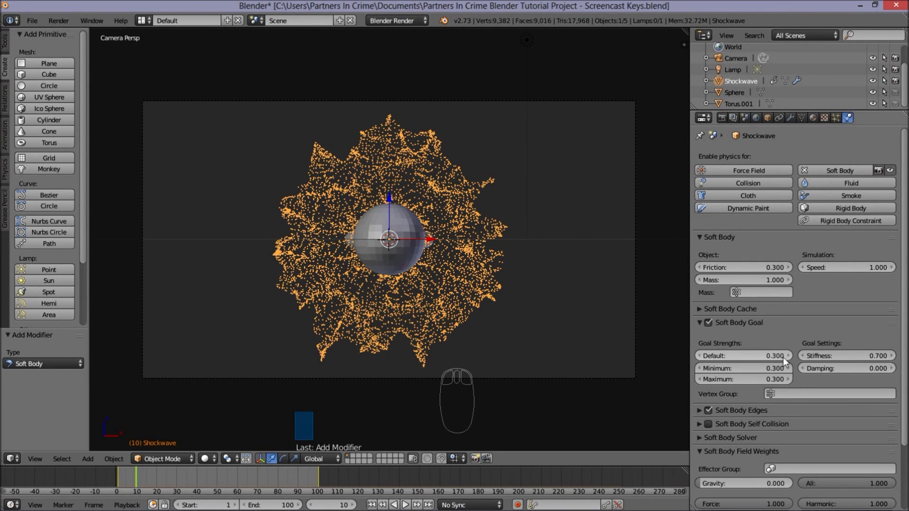
Set the pull and push springs in Shockwave's Soft Body Edges to 0
{"action": "left_click", "coordinate": [699, 411]}
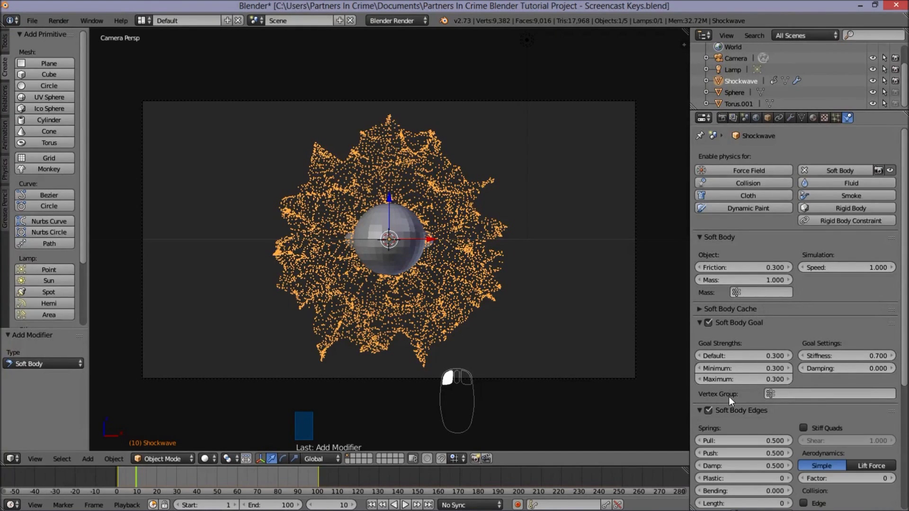
{"action": "scroll", "coordinate": [736, 401], "scroll_direction": "down", "scroll_amount": 1}
{"action": "scroll", "coordinate": [737, 401], "scroll_direction": "down", "scroll_amount": 6}
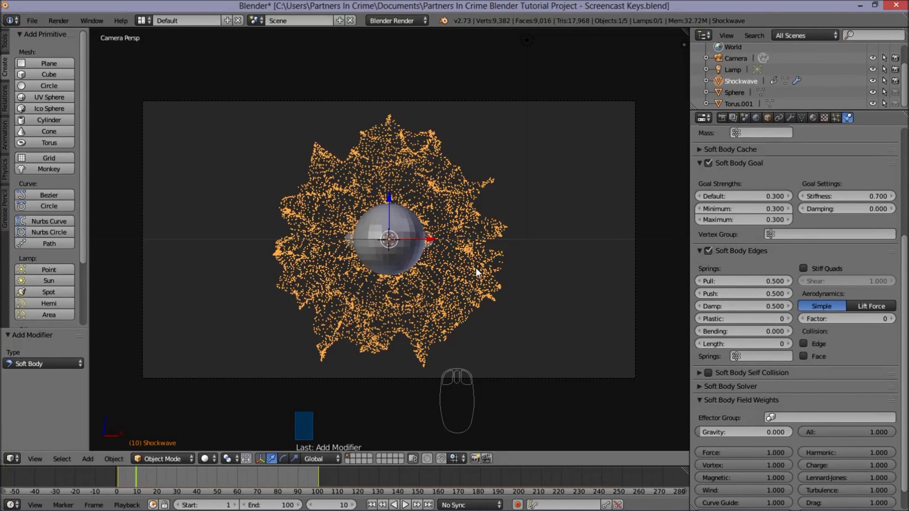
{"action": "scroll", "coordinate": [476, 268], "scroll_direction": "up", "scroll_amount": 1}
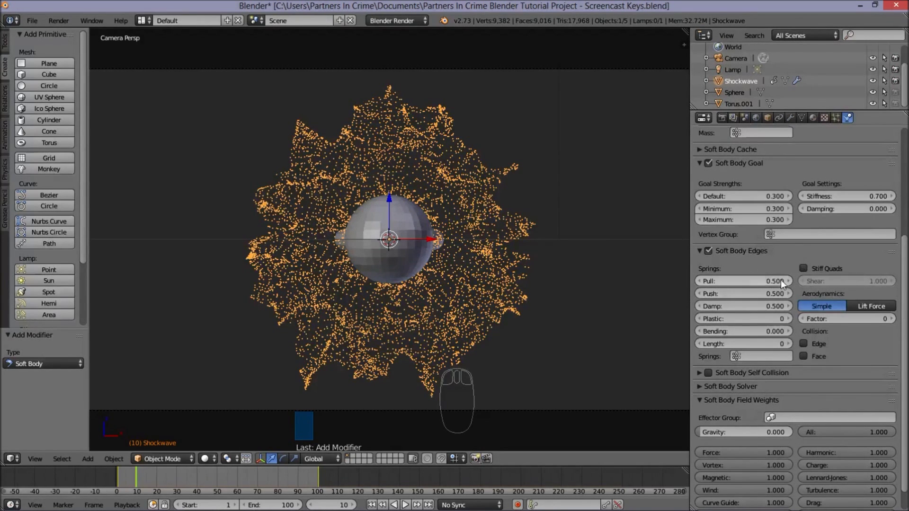
{"action": "left_click", "coordinate": [756, 280]}
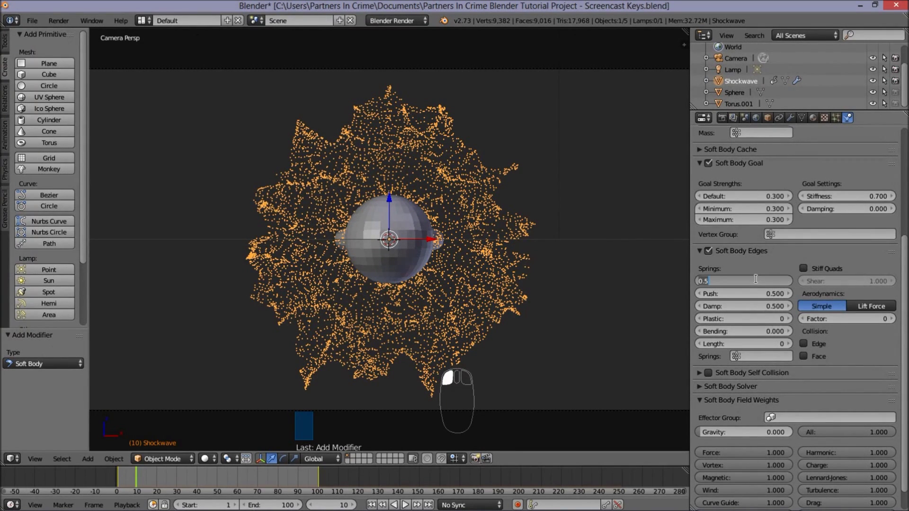
{"action": "type", "text": "000"}
{"action": "key", "text": "Return"}
{"action": "left_click", "coordinate": [762, 294]}
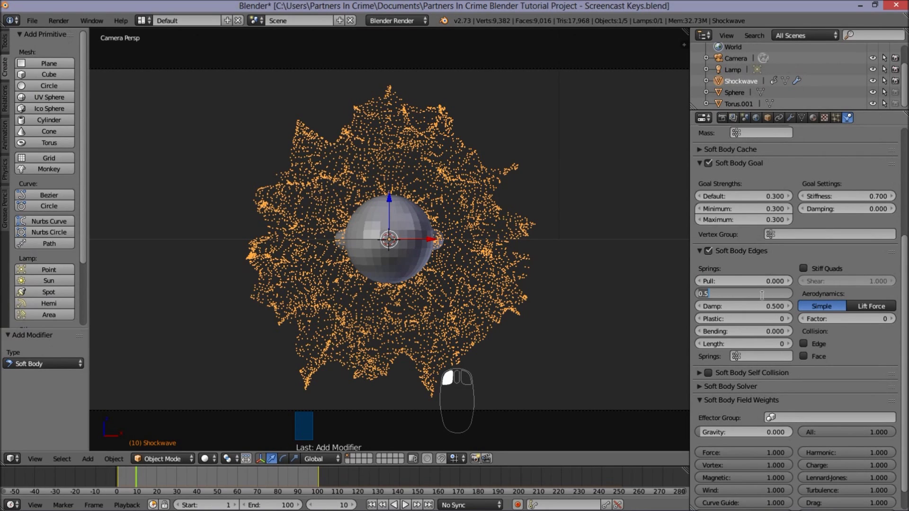
{"action": "type", "text": "000"}
{"action": "key", "text": "Return"}
Set the bending of Shockwave's Soft Body Edges to 0.01
{"action": "left_click", "coordinate": [756, 328]}
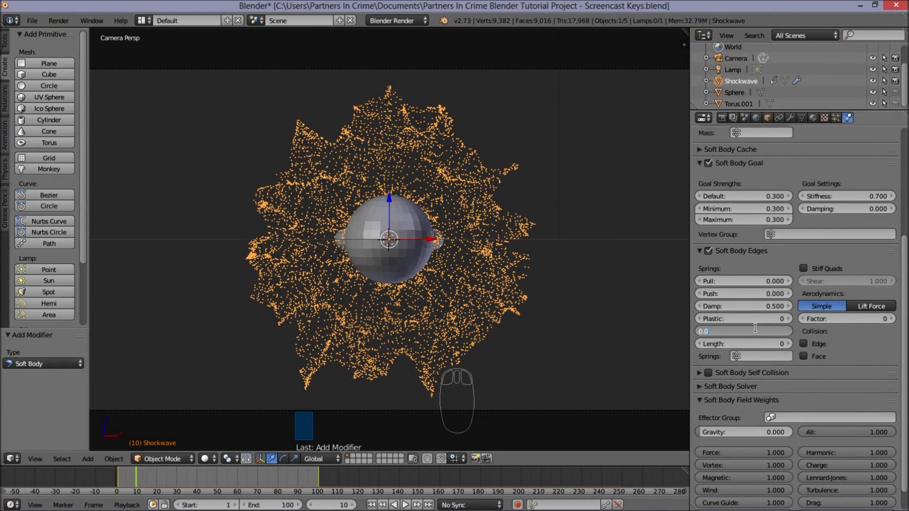
{"action": "type", "text": "0.01"}
{"action": "key", "text": "Return"}
{"action": "scroll", "coordinate": [756, 328], "scroll_direction": "down", "scroll_amount": 2}
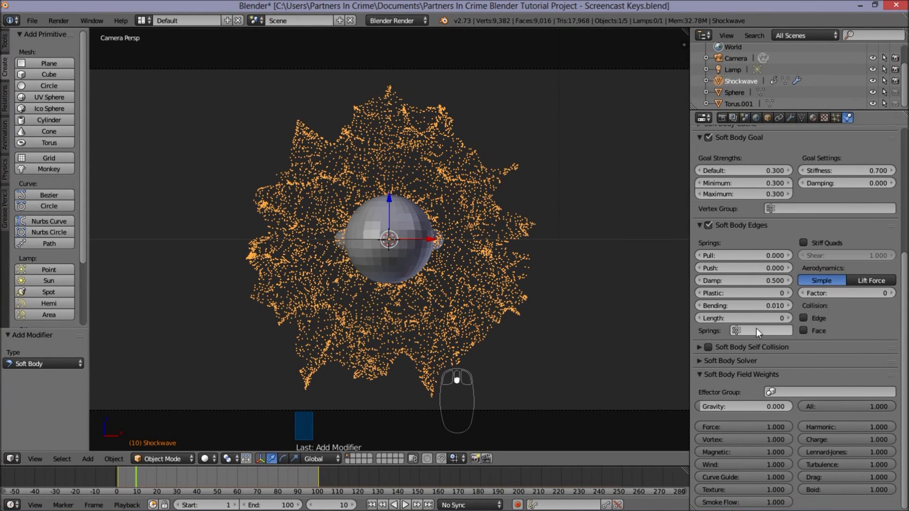
Set the Soft Body Goal damping to 10
{"action": "scroll", "coordinate": [757, 353], "scroll_direction": "up", "scroll_amount": 10}
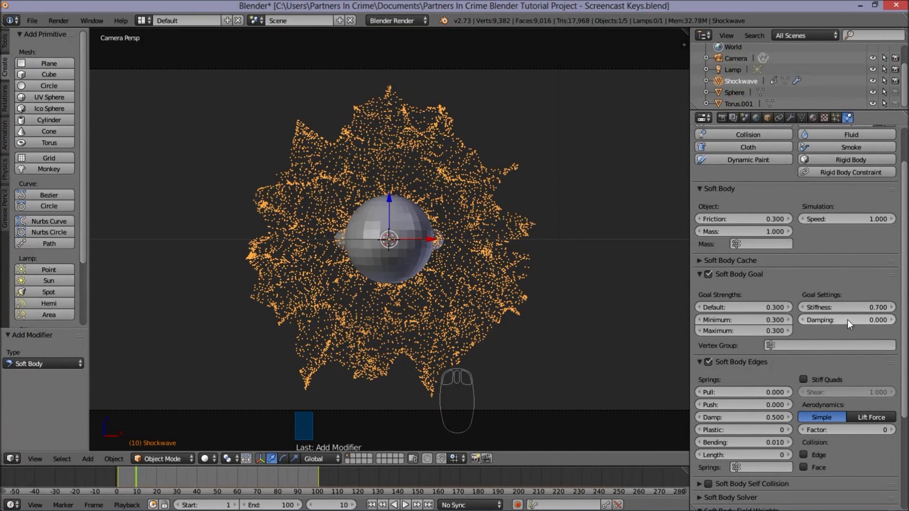
{"action": "left_click", "coordinate": [848, 320]}
{"action": "type", "text": "10"}
{"action": "key", "text": "Return"}
Add a Turbulence force field at the scene's centre and set its strength to 3
{"action": "middle_click", "coordinate": [413, 212]}
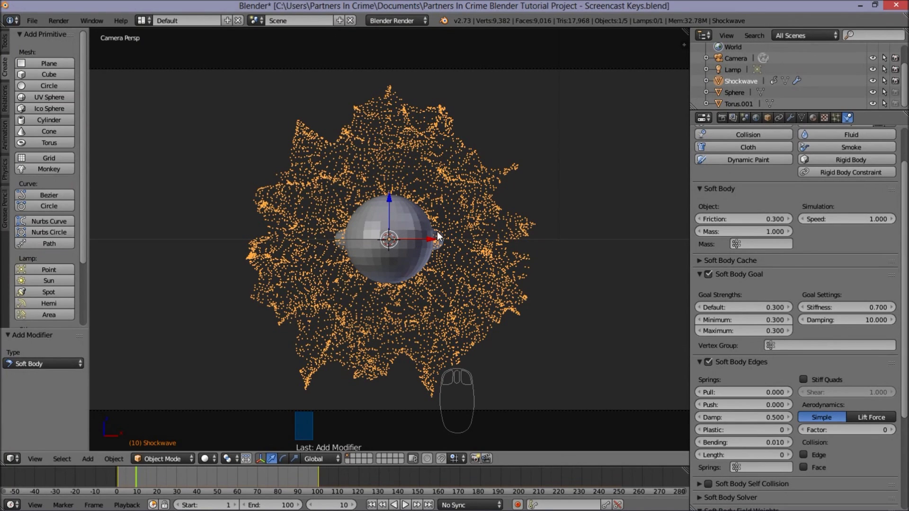
{"action": "key", "text": "shift+a"}
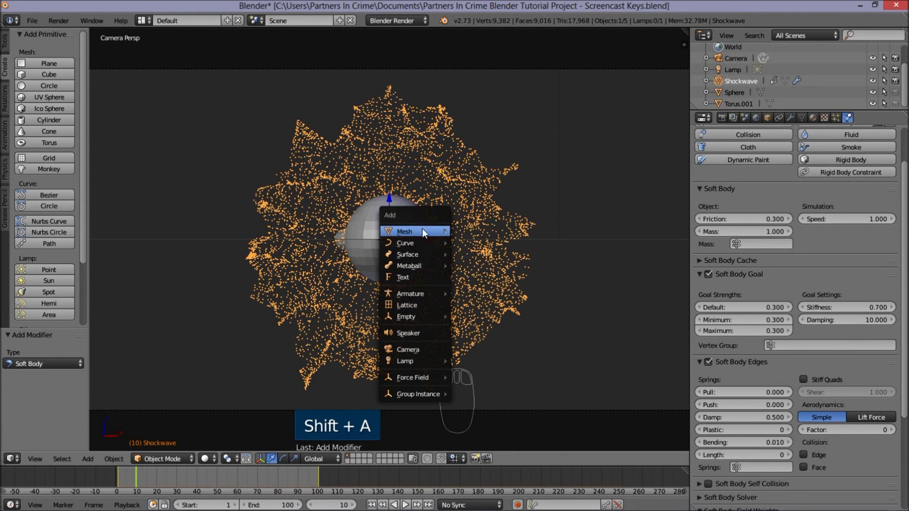
{"action": "mouse_move", "coordinate": [420, 380]}
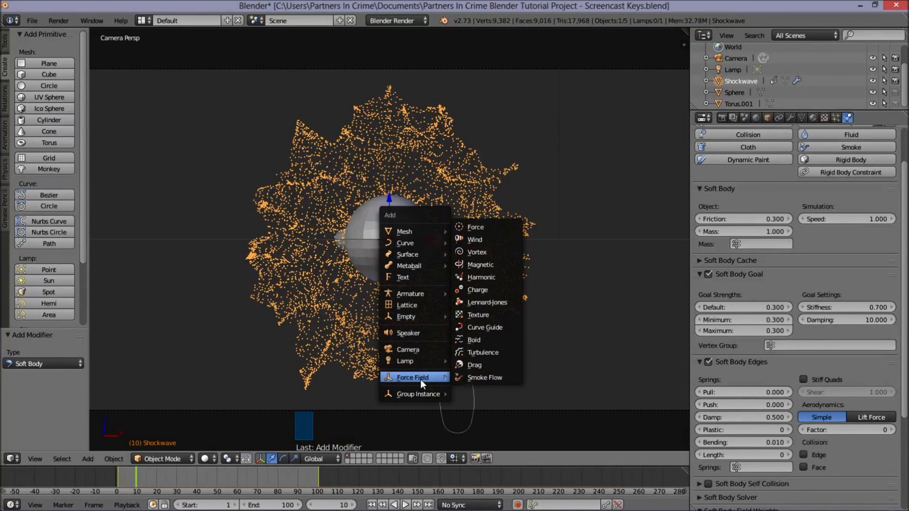
{"action": "left_click", "coordinate": [478, 355]}
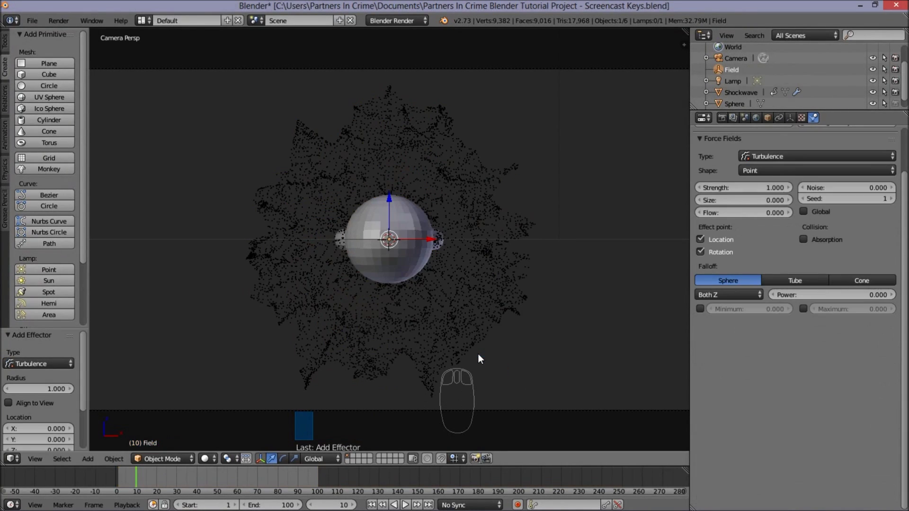
{"action": "left_click", "coordinate": [754, 190]}
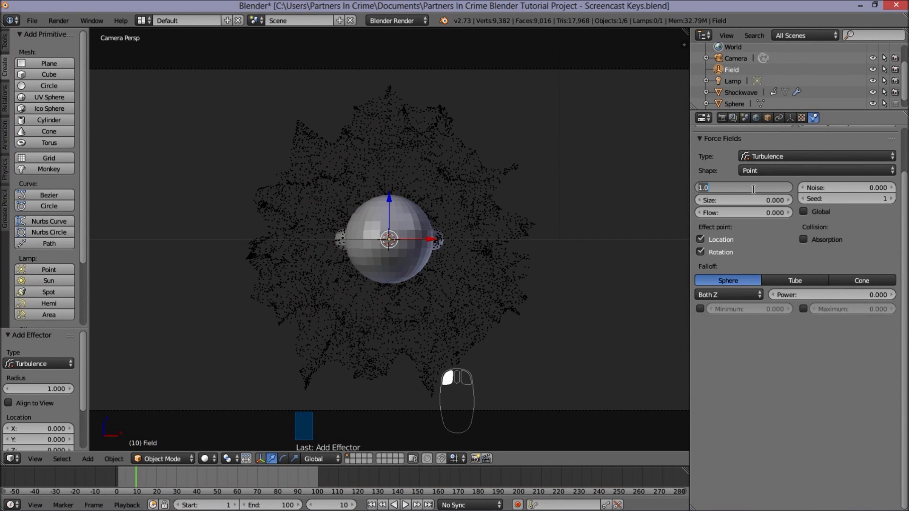
{"action": "type", "text": "3"}
{"action": "key", "text": "Return"}
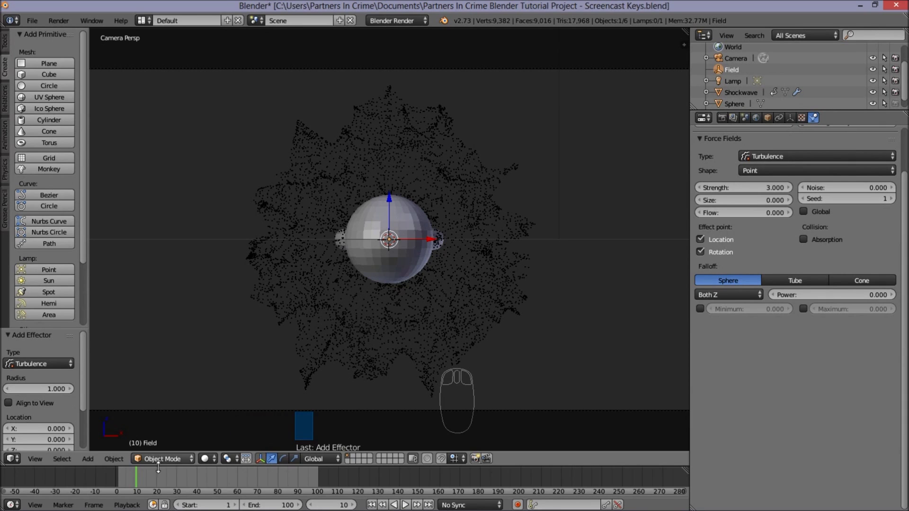
Play the animation from frame 0 to check how the turbulence distorts the shockwave, and stop playback
{"action": "left_click", "coordinate": [112, 475]}
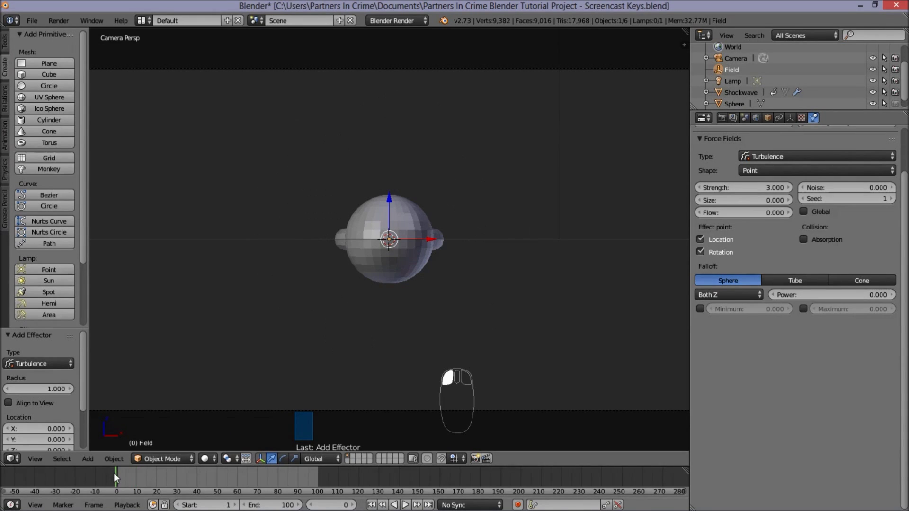
{"action": "key", "text": "alt+a"}
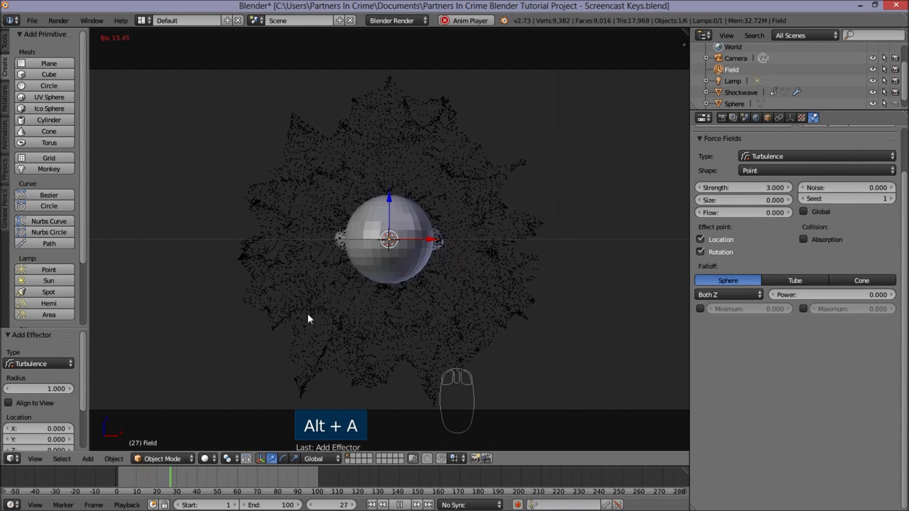
{"action": "left_click", "coordinate": [114, 475]}
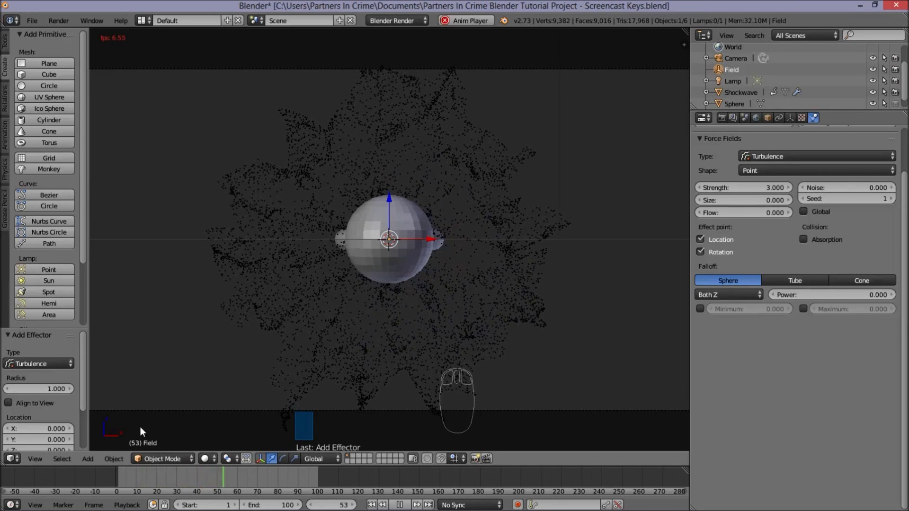
{"action": "left_click", "coordinate": [115, 473]}
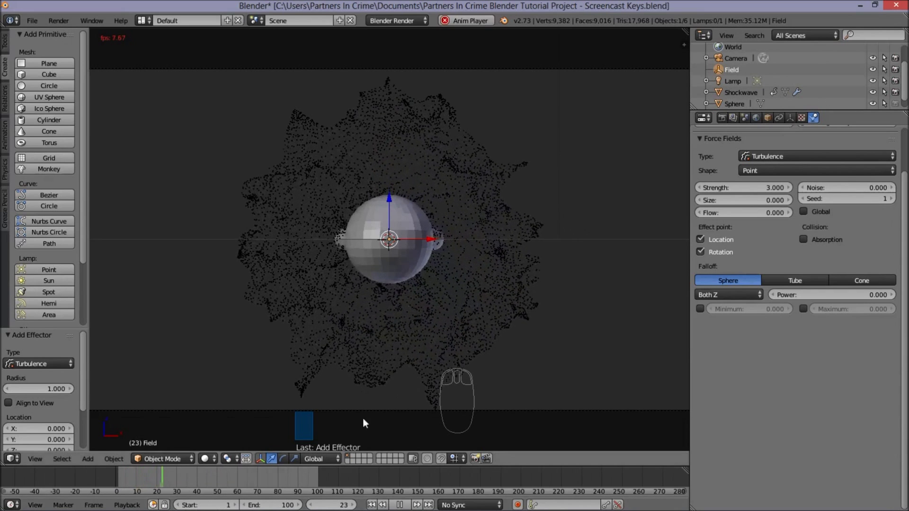
{"action": "left_click", "coordinate": [401, 505]}
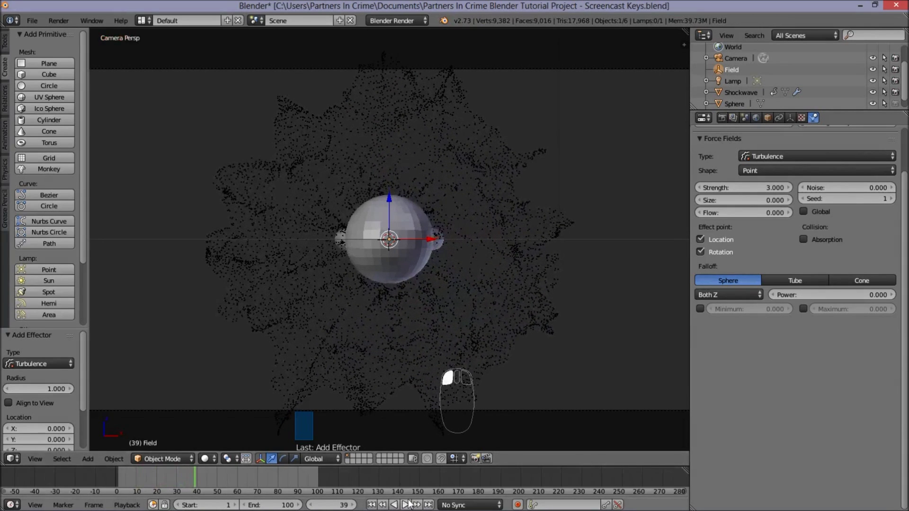
Select Shockwave, check its deformation at several frames, and return to frame 0
{"action": "right_click", "coordinate": [479, 125]}
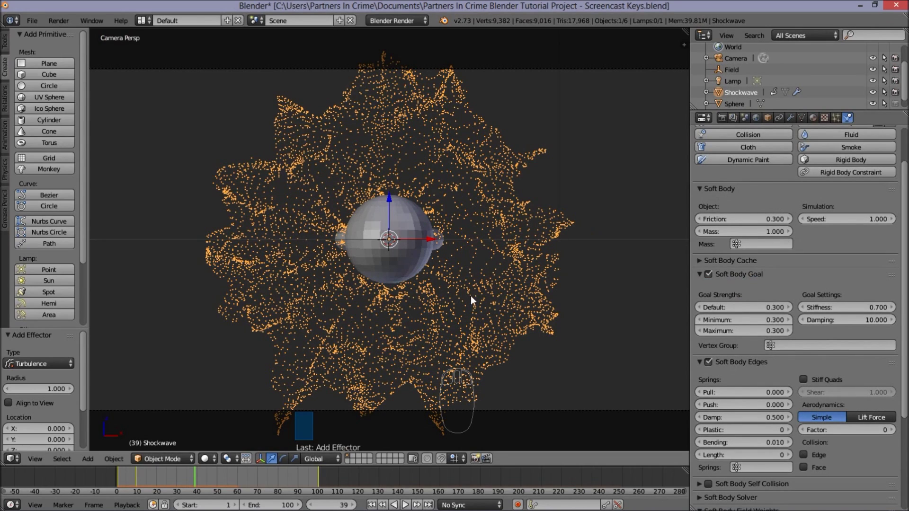
{"action": "left_click_drag", "start_coordinate": [244, 480], "coordinate": [188, 487]}
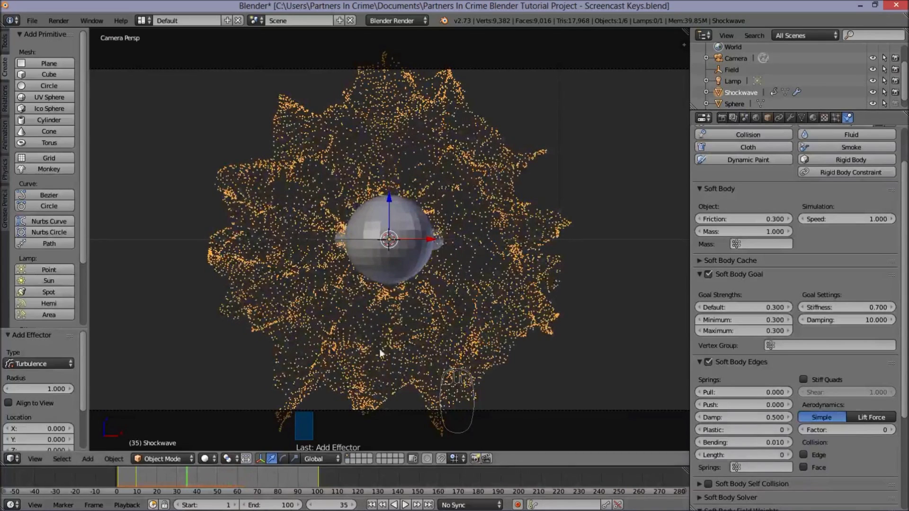
{"action": "key", "text": "g"}
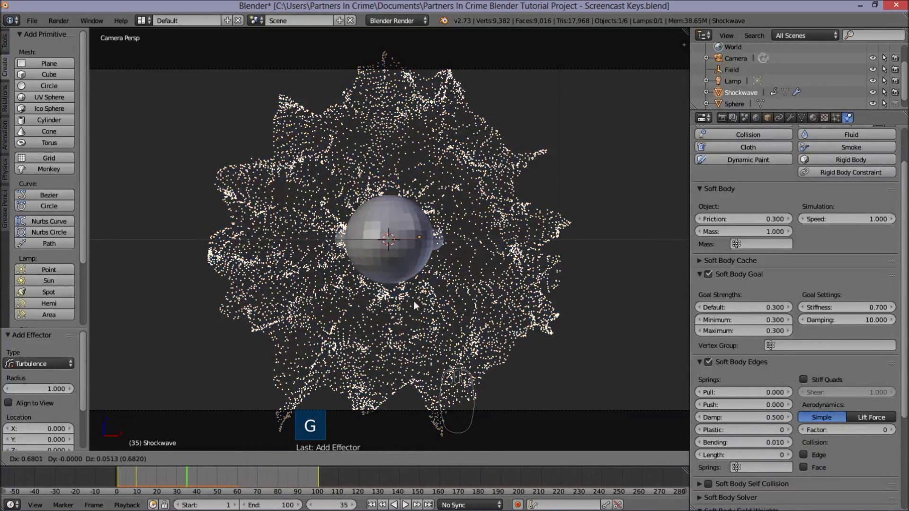
{"action": "right_click", "coordinate": [414, 301]}
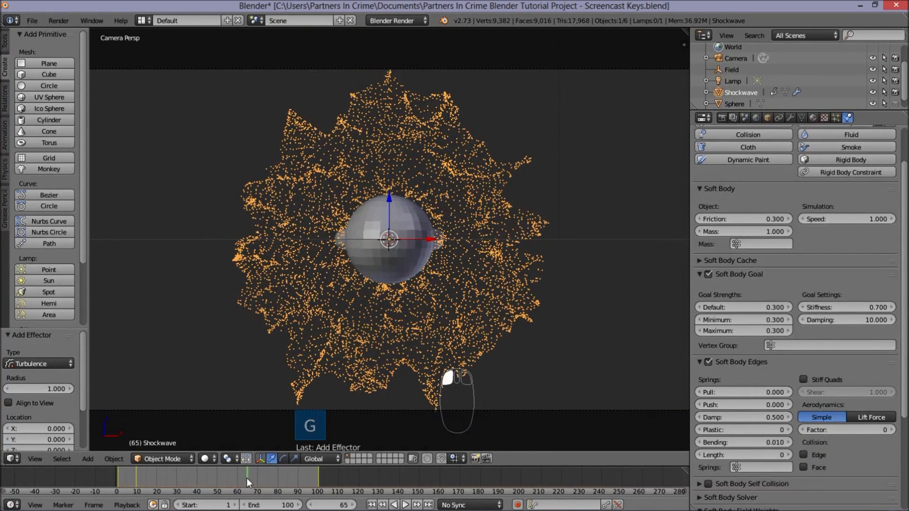
{"action": "left_click_drag", "start_coordinate": [167, 469], "coordinate": [113, 490]}
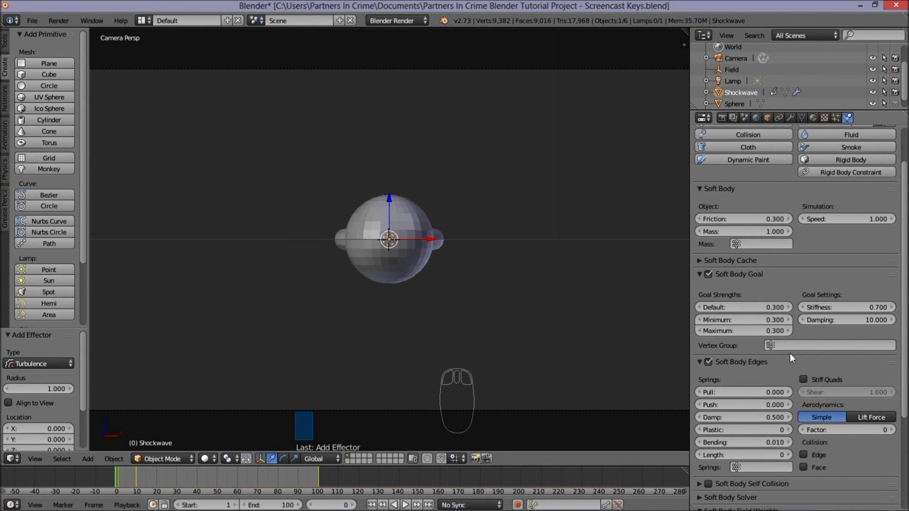
Set the Soft Body Cache end frame to 100 and bake all dynamics
{"action": "left_click", "coordinate": [708, 263]}
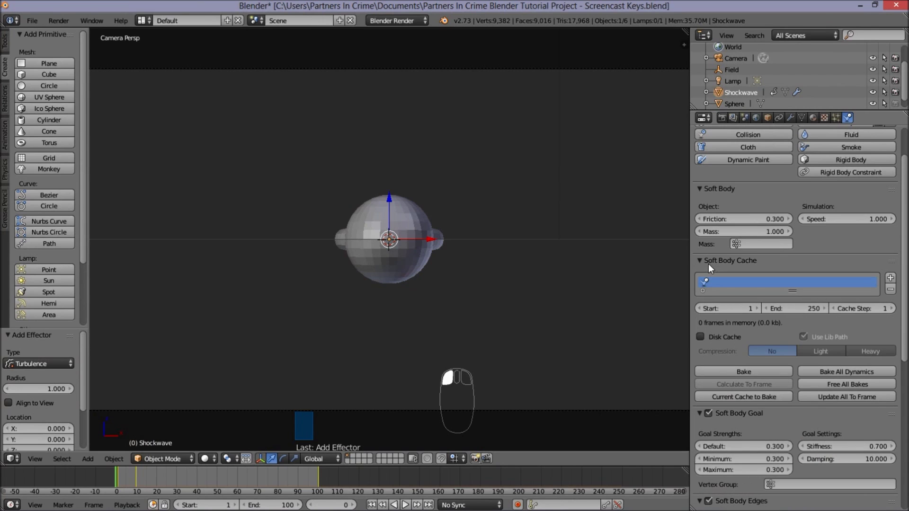
{"action": "left_click", "coordinate": [793, 306]}
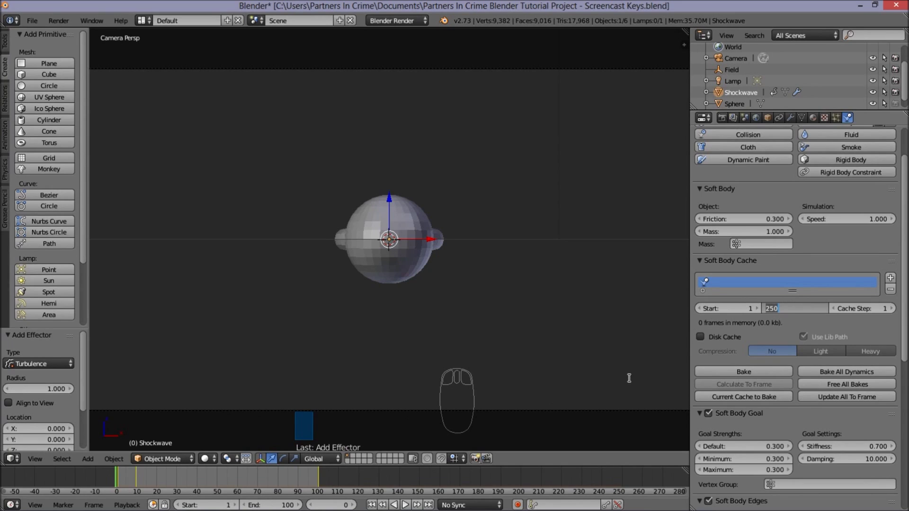
{"action": "type", "text": "100"}
{"action": "key", "text": "Return"}
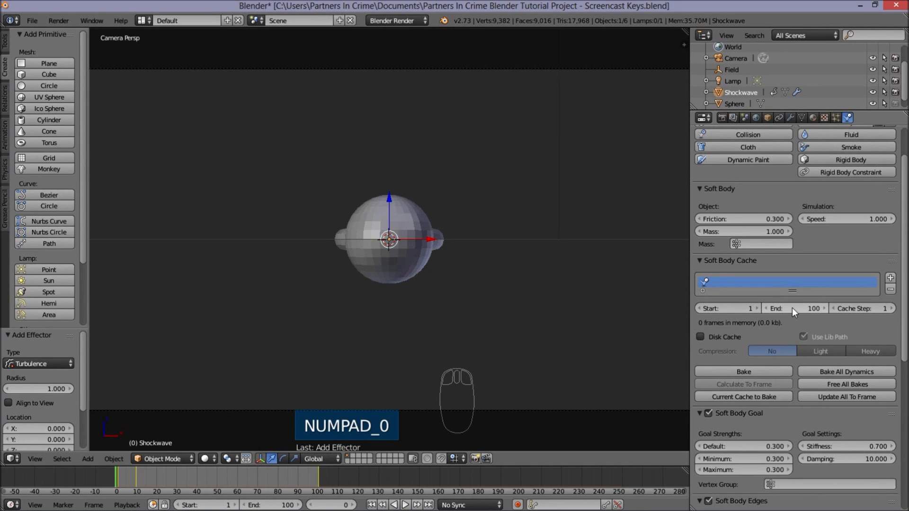
{"action": "scroll", "coordinate": [792, 310], "scroll_direction": "down", "scroll_amount": 1}
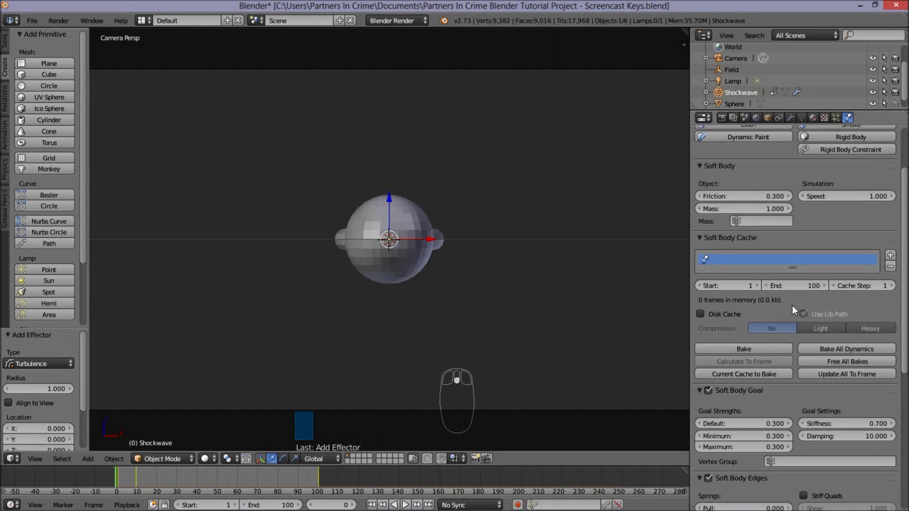
{"action": "scroll", "coordinate": [823, 314], "scroll_direction": "down", "scroll_amount": 1}
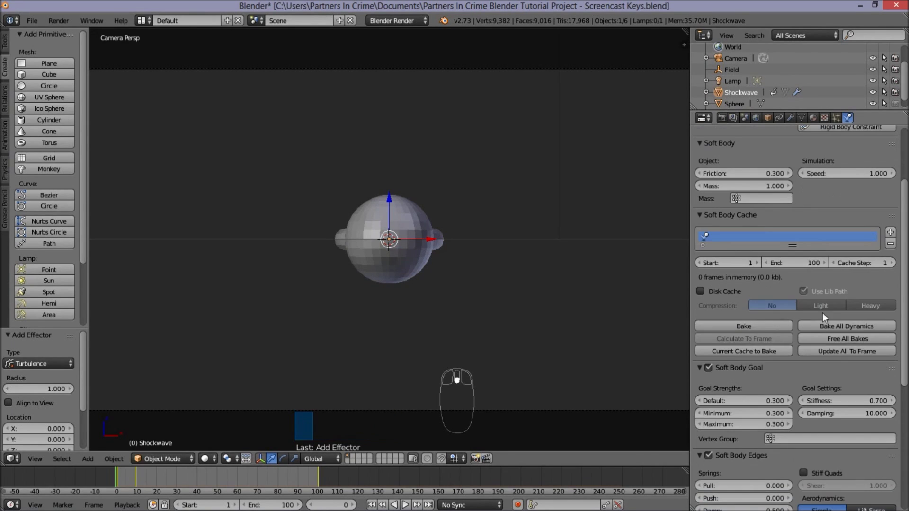
{"action": "left_click", "coordinate": [853, 325]}
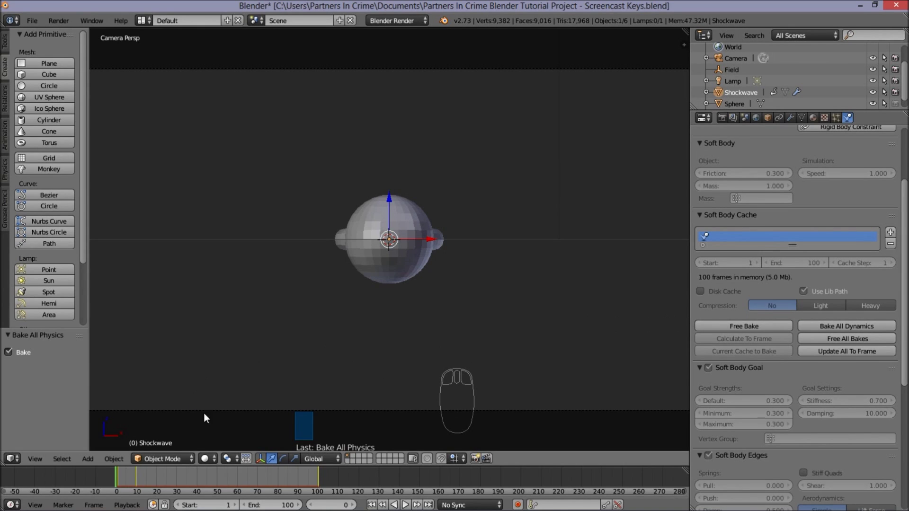
Play back the baked simulation and render frame 50
{"action": "left_click", "coordinate": [407, 505]}
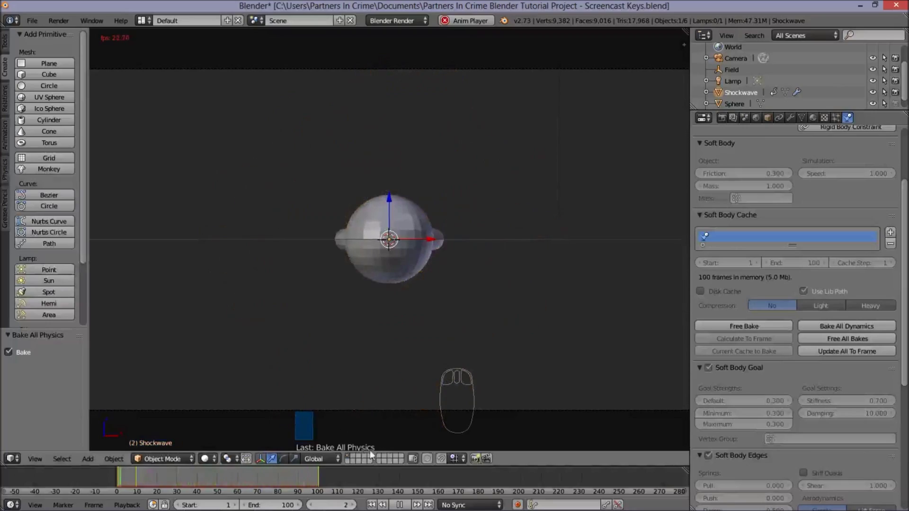
{"action": "left_click", "coordinate": [400, 505]}
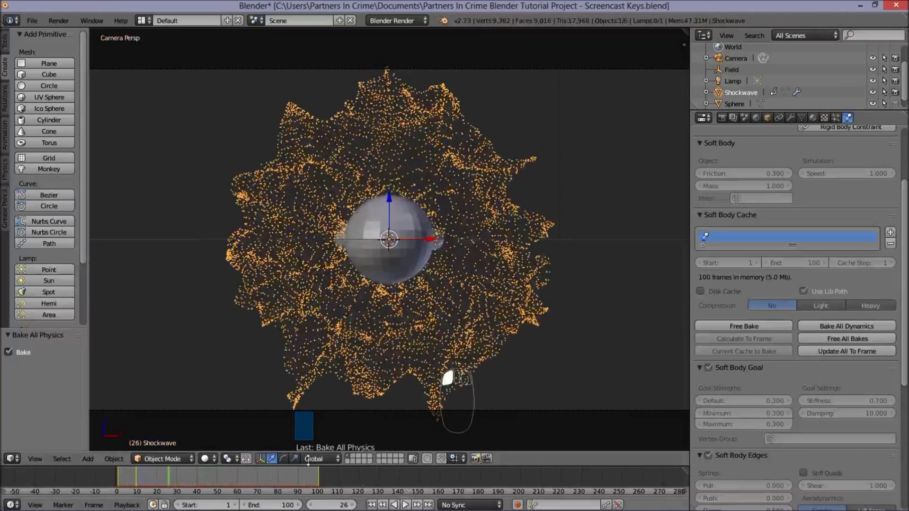
{"action": "left_click", "coordinate": [215, 475]}
{"action": "mouse_move", "coordinate": [215, 475]}
{"action": "left_mouse_down"}
{"action": "mouse_move", "coordinate": [182, 478]}
{"action": "mouse_move", "coordinate": [163, 491]}
{"action": "mouse_move", "coordinate": [151, 485]}
{"action": "mouse_move", "coordinate": [167, 490]}
{"action": "mouse_move", "coordinate": [217, 473]}
{"action": "left_mouse_up"}
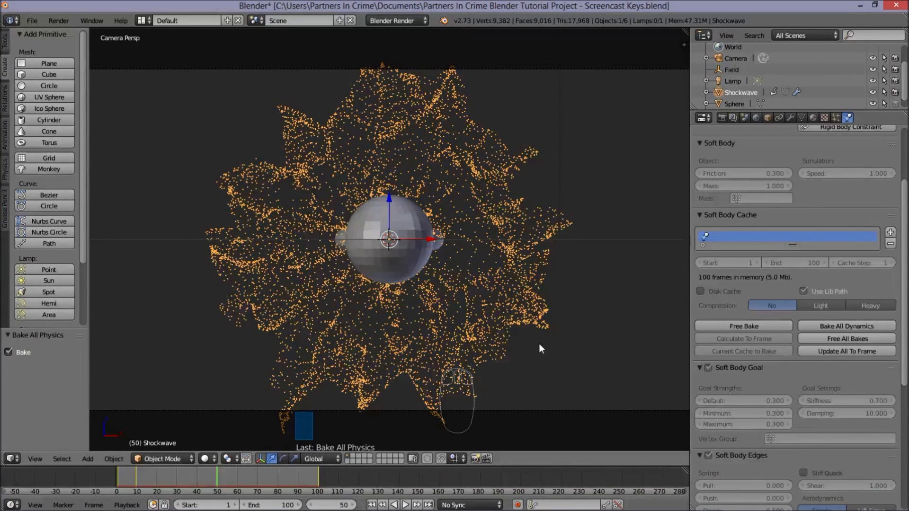
{"action": "key", "text": "F12"}
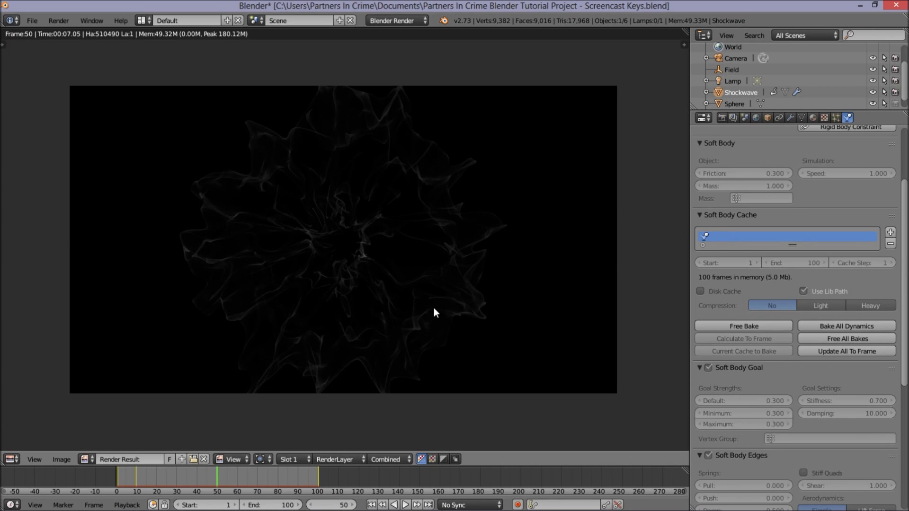
Switch to the Compositing screen layout and enable Use Nodes and Backdrop for the scene's compositing nodes
{"action": "left_click", "coordinate": [150, 20]}
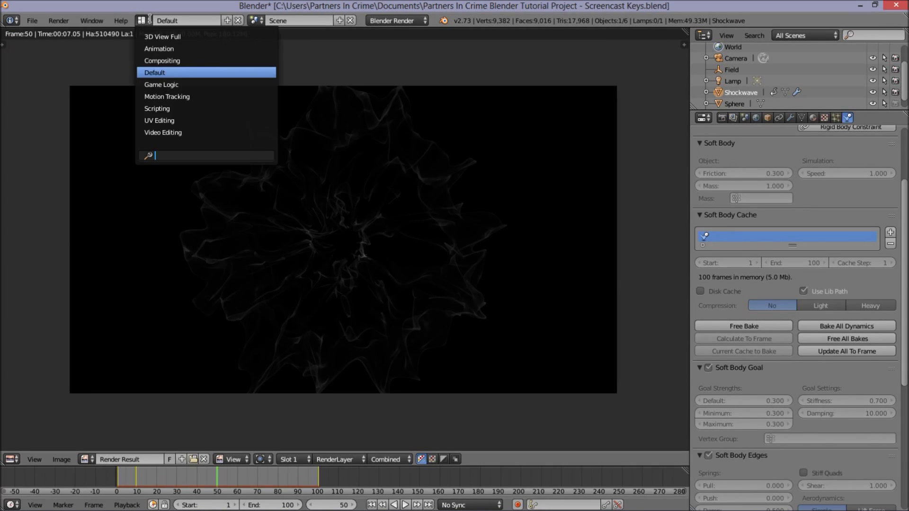
{"action": "left_click", "coordinate": [198, 60]}
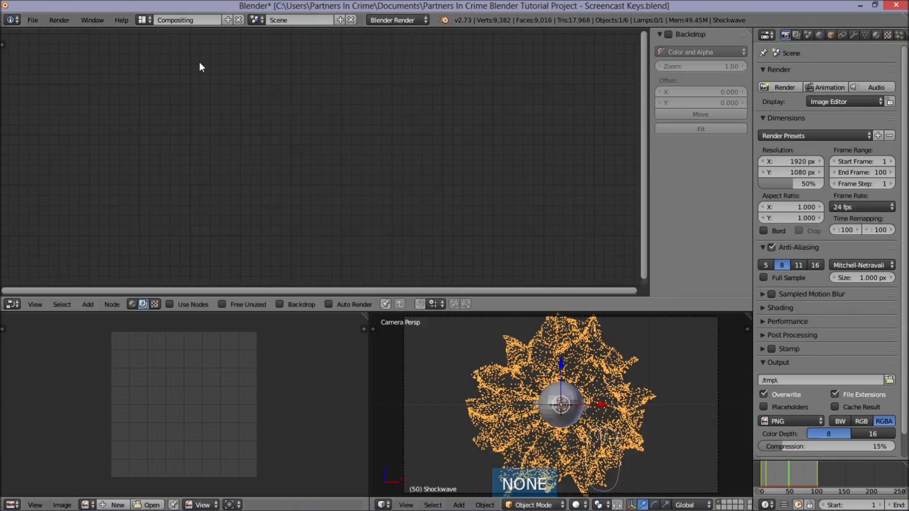
{"action": "left_click", "coordinate": [177, 304]}
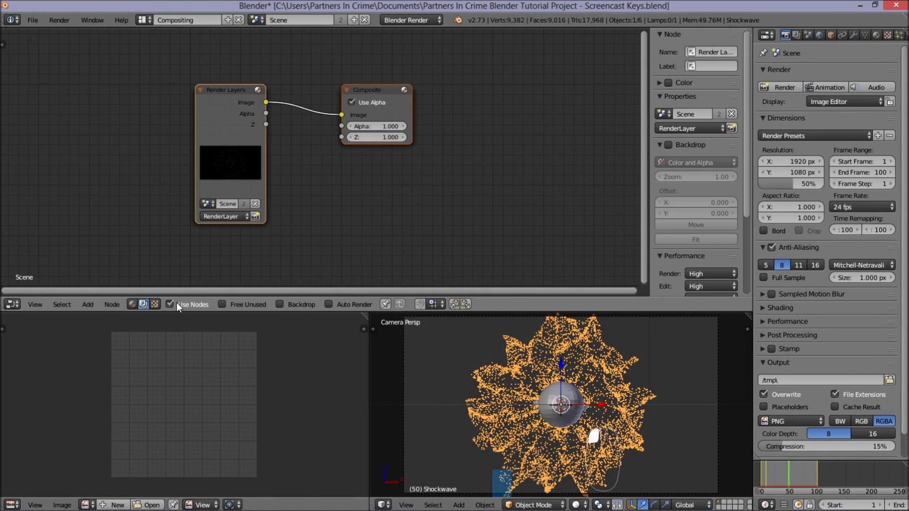
{"action": "left_click", "coordinate": [281, 304]}
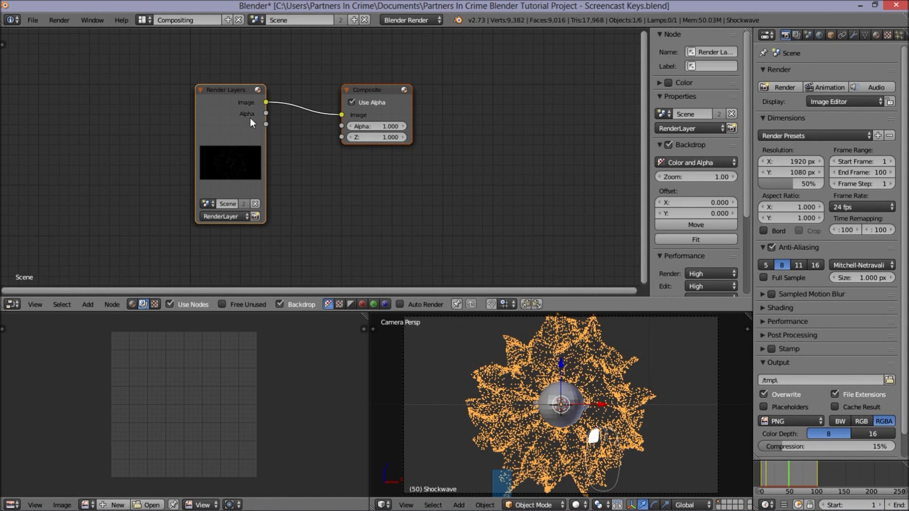
Move the Render Layers and Composite nodes far apart to make room for more nodes between them
{"action": "left_click_drag", "start_coordinate": [218, 107], "coordinate": [46, 108]}
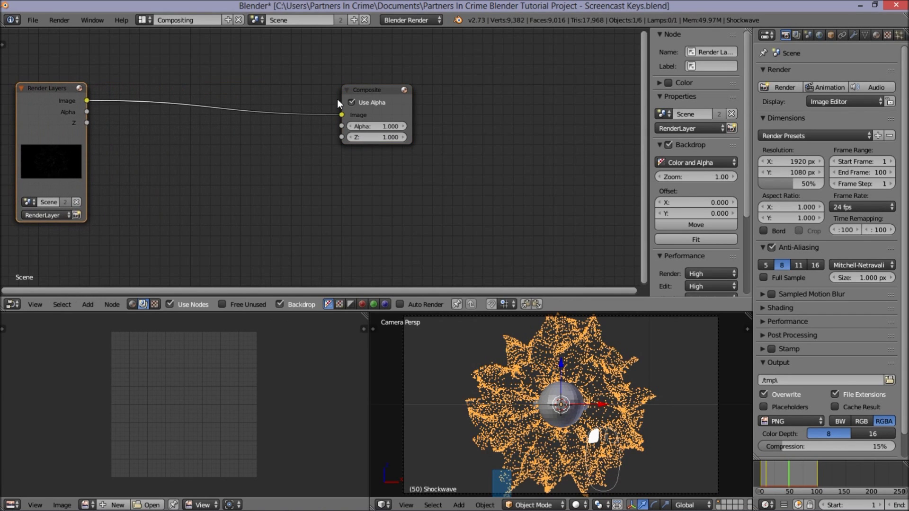
{"action": "left_click_drag", "start_coordinate": [369, 95], "coordinate": [622, 33]}
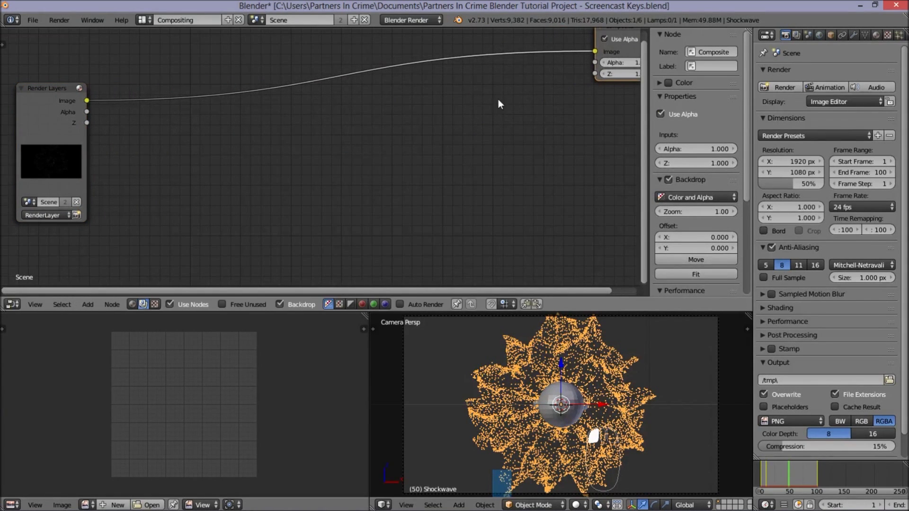
{"action": "scroll", "coordinate": [335, 166], "scroll_direction": "down", "scroll_amount": 3}
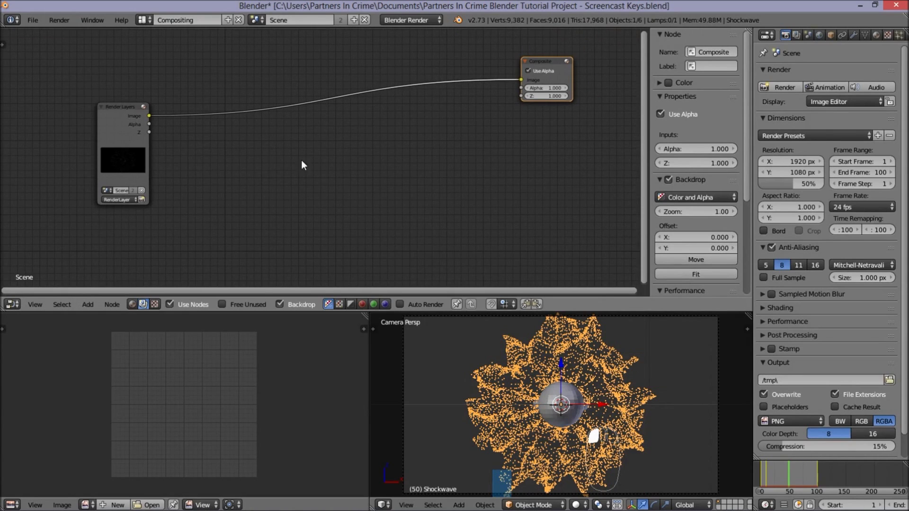
Add a Viewer node below the Composite node and connect the Render Layers image output to it
{"action": "left_click", "coordinate": [93, 301]}
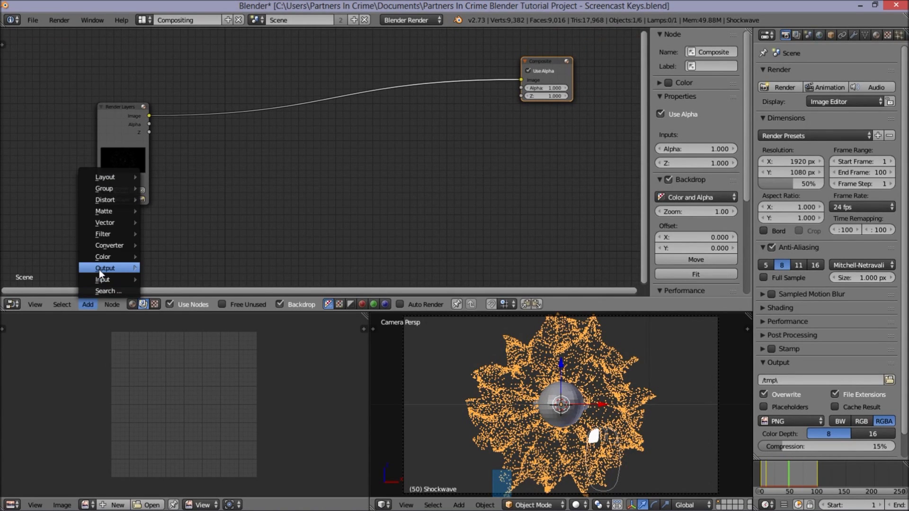
{"action": "mouse_move", "coordinate": [99, 269]}
{"action": "left_click", "coordinate": [175, 280]}
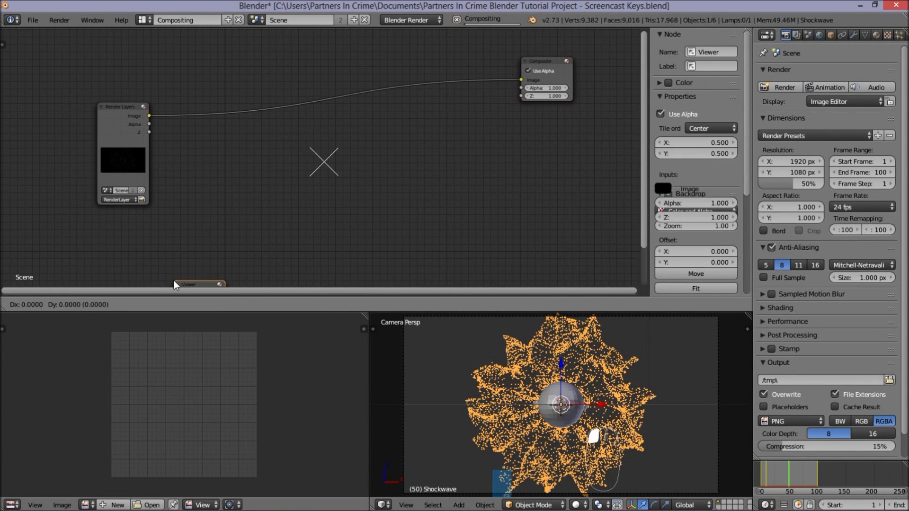
{"action": "left_click", "coordinate": [535, 139]}
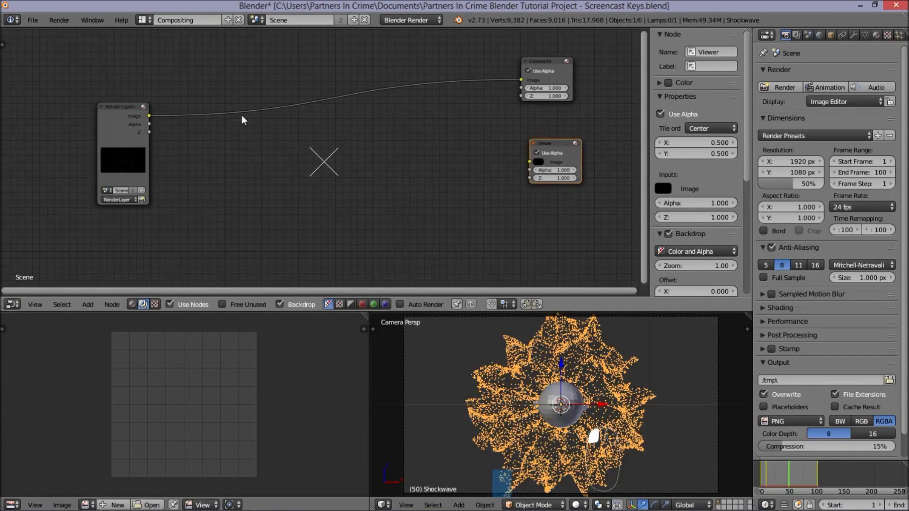
{"action": "left_click_drag", "start_coordinate": [129, 113], "coordinate": [540, 161]}
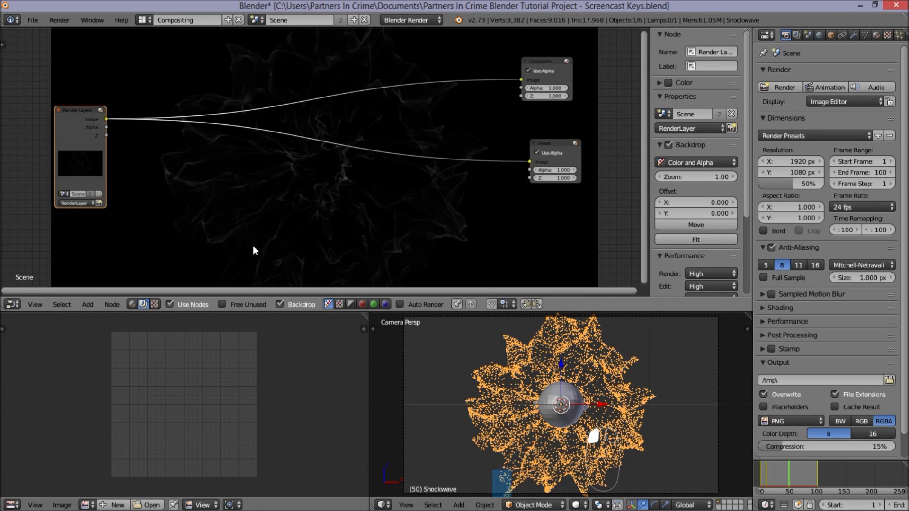
{"action": "scroll", "coordinate": [278, 192], "scroll_direction": "up", "scroll_amount": 1}
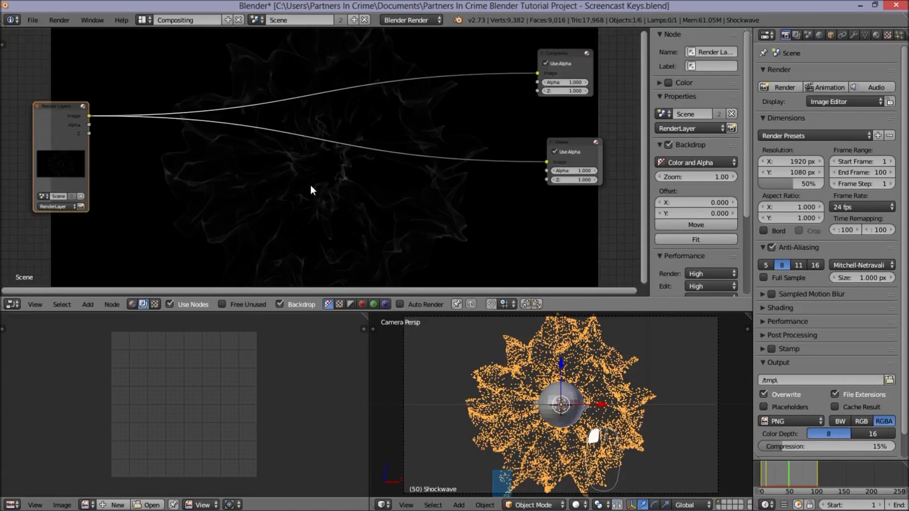
{"action": "mouse_move", "coordinate": [72, 113]}
{"action": "left_mouse_down"}
{"action": "mouse_move", "coordinate": [80, 141]}
{"action": "mouse_move", "coordinate": [90, 114]}
{"action": "left_mouse_up"}
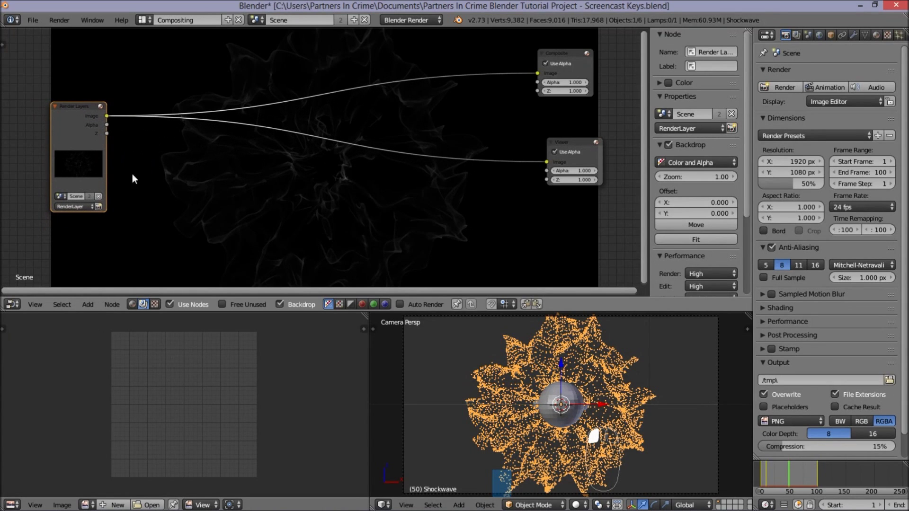
{"action": "mouse_move", "coordinate": [235, 119]}
{"action": "middle_mouse_down"}
{"action": "mouse_move", "coordinate": [250, 252]}
{"action": "mouse_move", "coordinate": [207, 131]}
{"action": "mouse_move", "coordinate": [231, 118]}
{"action": "middle_mouse_up"}
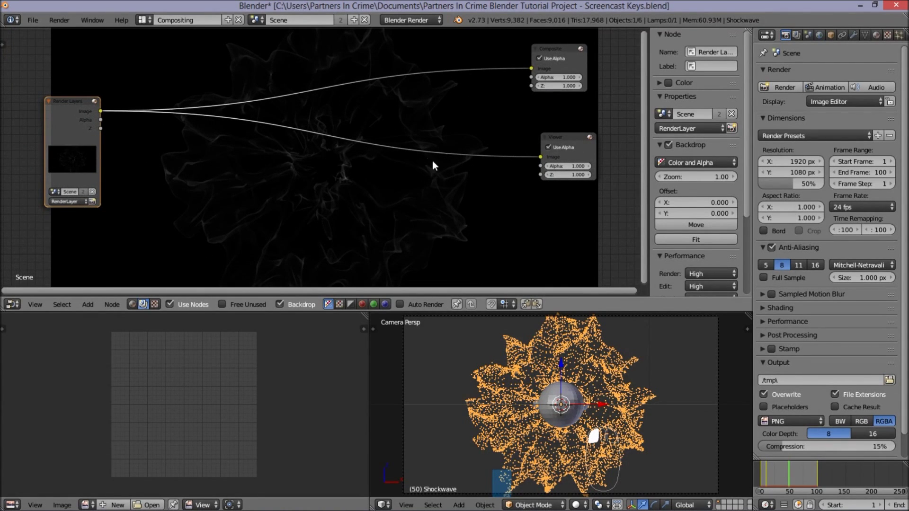
Insert a Color Correction node into the link between Render Layers and the Viewer
{"action": "left_click", "coordinate": [88, 304]}
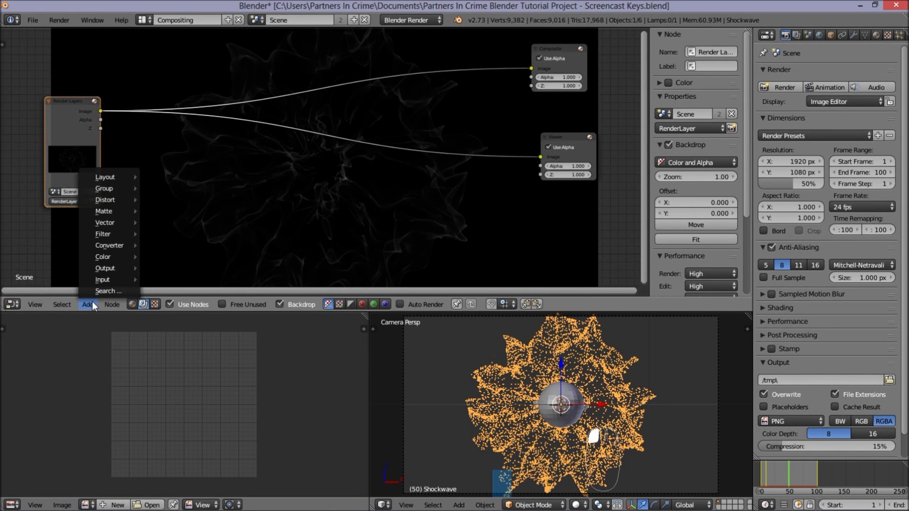
{"action": "mouse_move", "coordinate": [101, 258]}
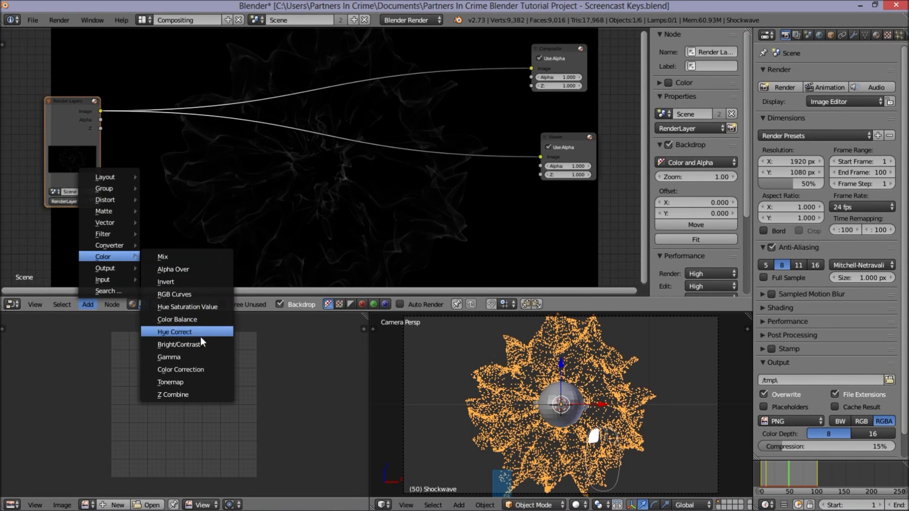
{"action": "left_click", "coordinate": [197, 370]}
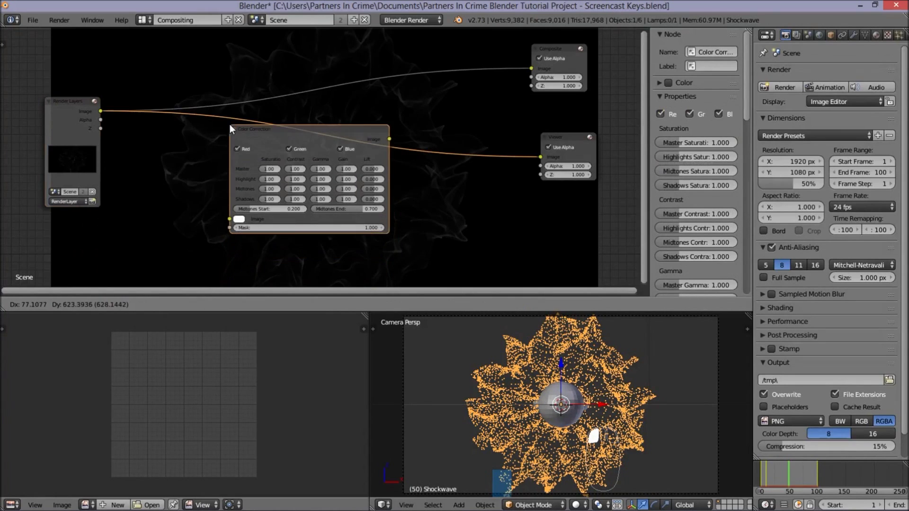
{"action": "left_click", "coordinate": [183, 115]}
{"action": "left_click_drag", "start_coordinate": [244, 125], "coordinate": [213, 123]}
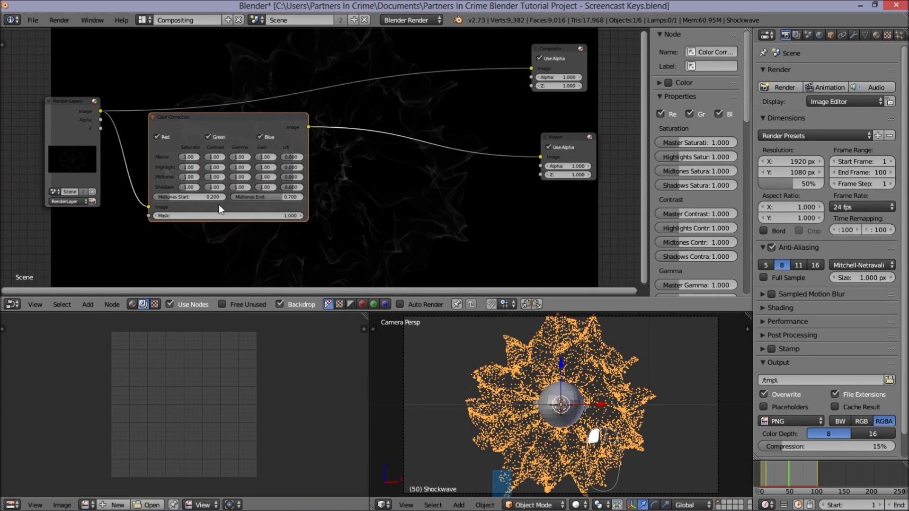
Set the Shadows Gamma of the Color Correction node to 0.82
{"action": "scroll", "coordinate": [219, 205], "scroll_direction": "up", "scroll_amount": 4}
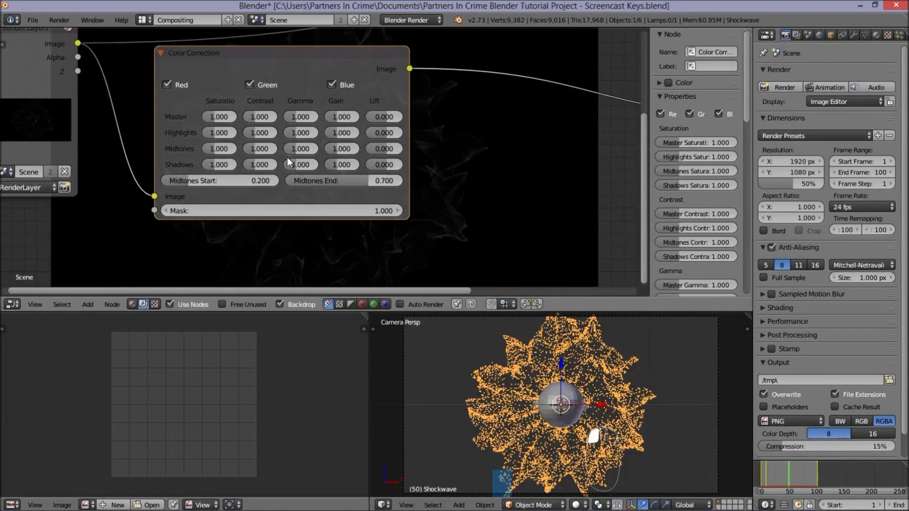
{"action": "scroll", "coordinate": [287, 158], "scroll_direction": "up", "scroll_amount": 3}
{"action": "middle_click_drag", "start_coordinate": [318, 171], "coordinate": [320, 186]}
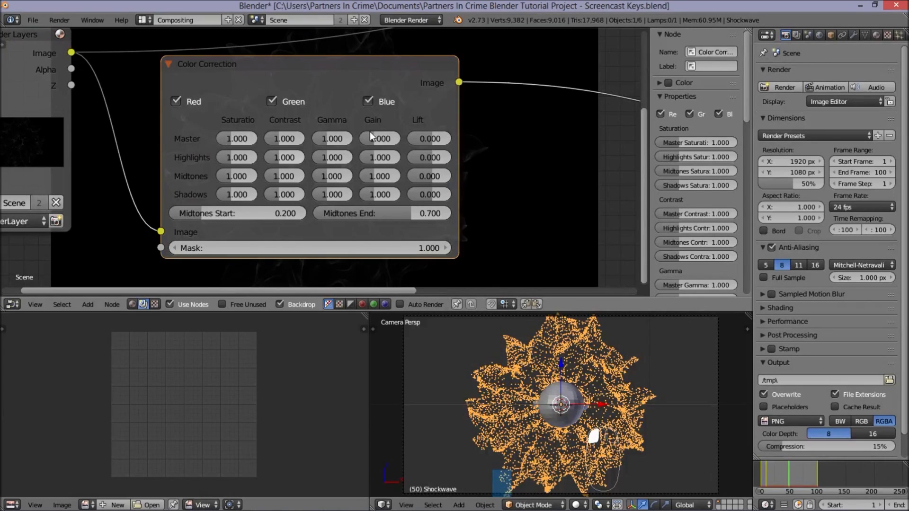
{"action": "left_click", "coordinate": [331, 192]}
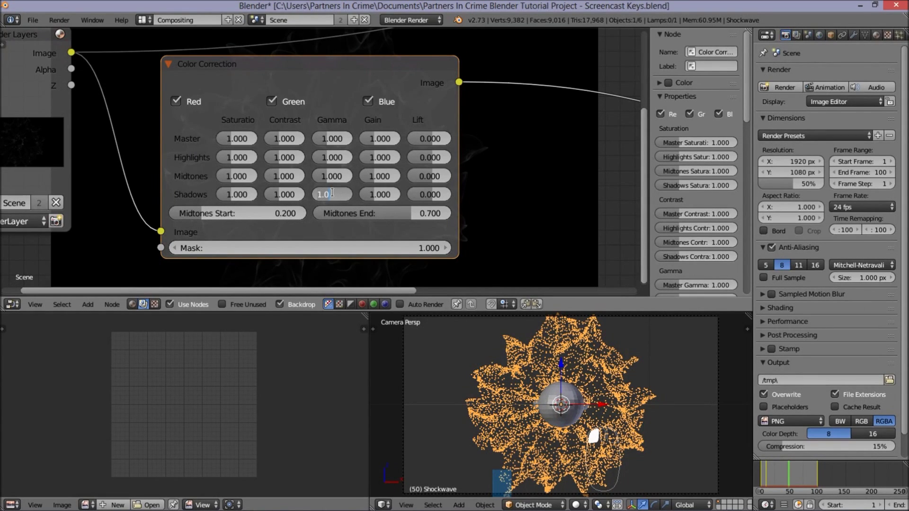
{"action": "type", "text": "0.82"}
{"action": "key", "text": "Return"}
Set the Master Gain of the Color Correction node to 3.00 and view the result in the backdrop
{"action": "left_click_drag", "start_coordinate": [324, 74], "coordinate": [383, 76]}
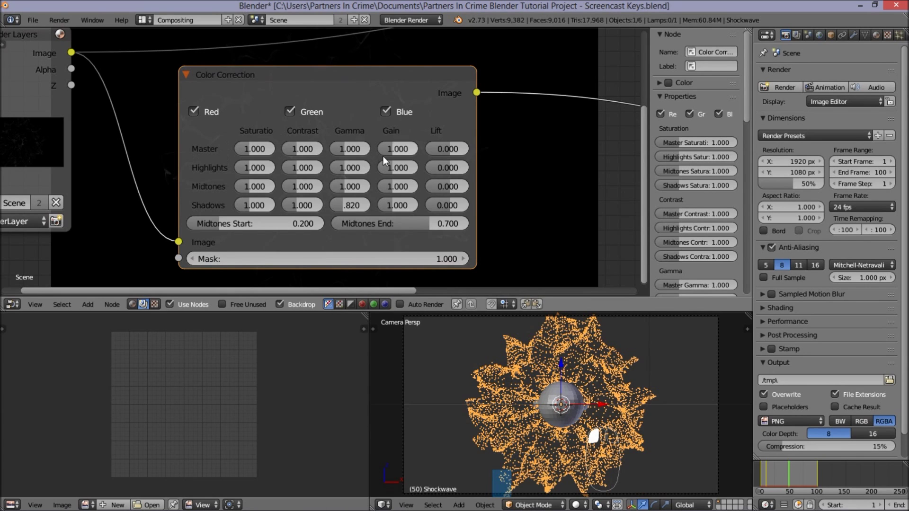
{"action": "left_click", "coordinate": [394, 148]}
{"action": "key", "text": "Return"}
{"action": "middle_click_drag", "start_coordinate": [427, 97], "coordinate": [277, 29]}
{"action": "scroll", "coordinate": [289, 32], "scroll_direction": "down", "scroll_amount": 1}
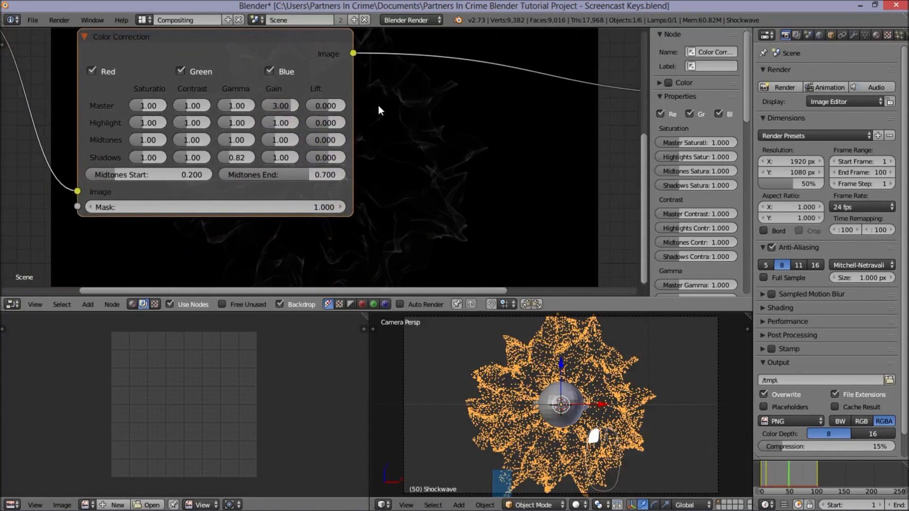
{"action": "scroll", "coordinate": [379, 105], "scroll_direction": "down", "scroll_amount": 4}
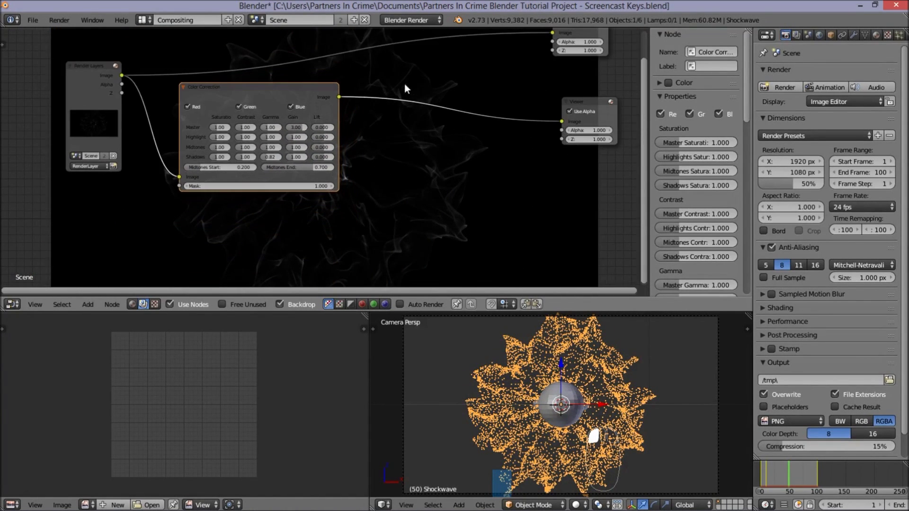
{"action": "middle_click_drag", "start_coordinate": [395, 89], "coordinate": [358, 117]}
{"action": "scroll", "coordinate": [351, 113], "scroll_direction": "up", "scroll_amount": 1}
{"action": "middle_click_drag", "start_coordinate": [438, 200], "coordinate": [415, 209]}
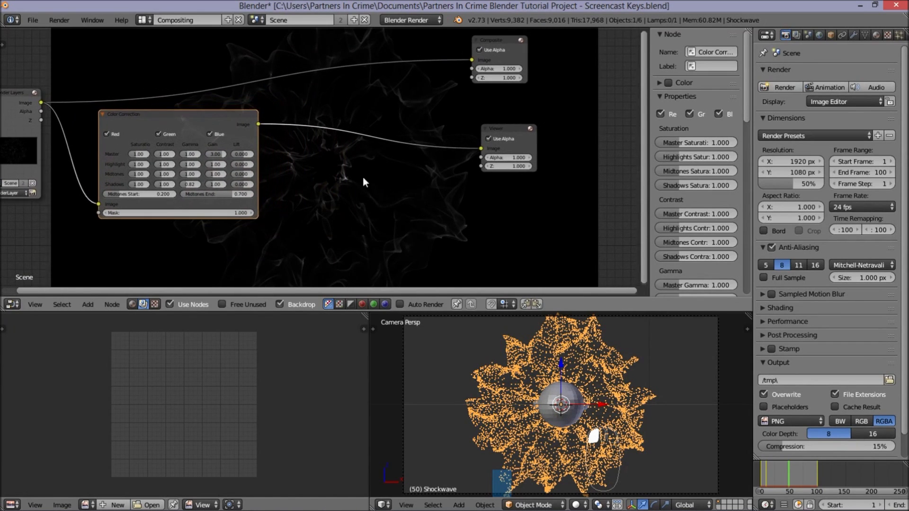
Insert a Directional Blur node into the link between Color Correction and the Viewer
{"action": "scroll", "coordinate": [350, 165], "scroll_direction": "up", "scroll_amount": 2}
{"action": "middle_click_drag", "start_coordinate": [318, 105], "coordinate": [296, 99]}
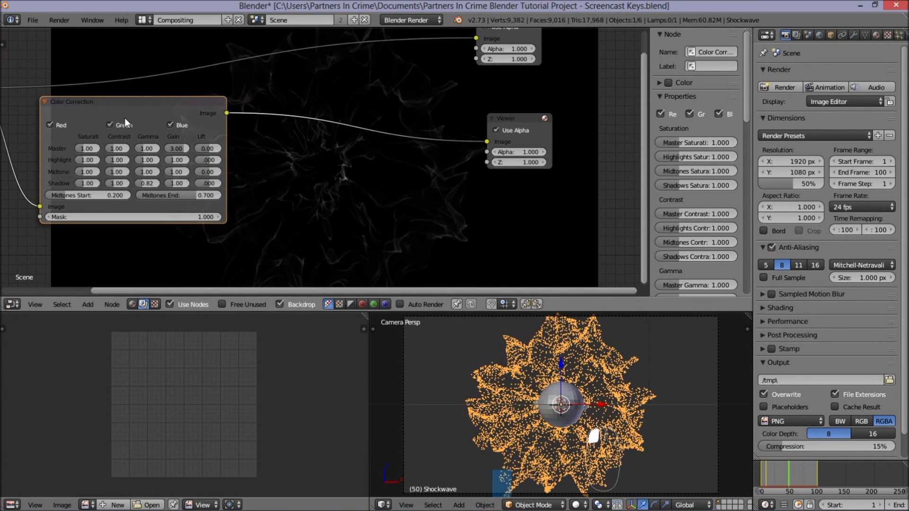
{"action": "left_click_drag", "start_coordinate": [113, 103], "coordinate": [101, 103]}
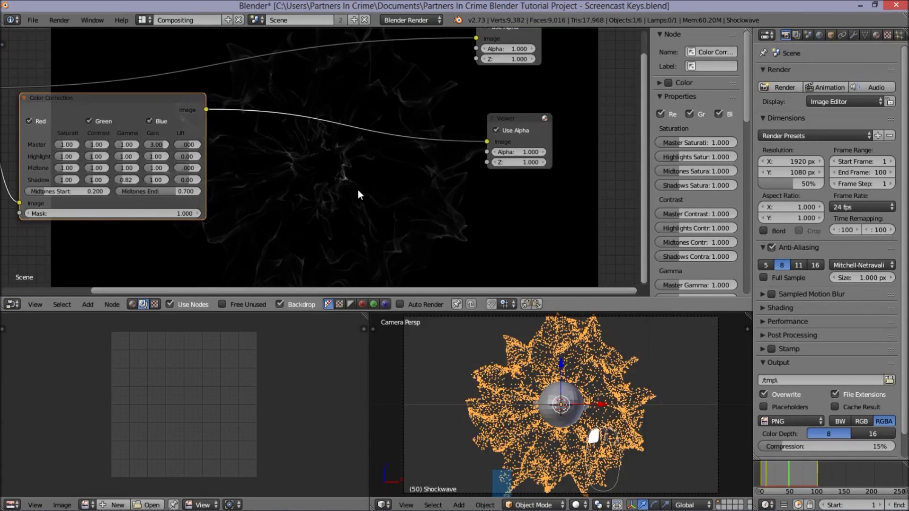
{"action": "left_click", "coordinate": [94, 306]}
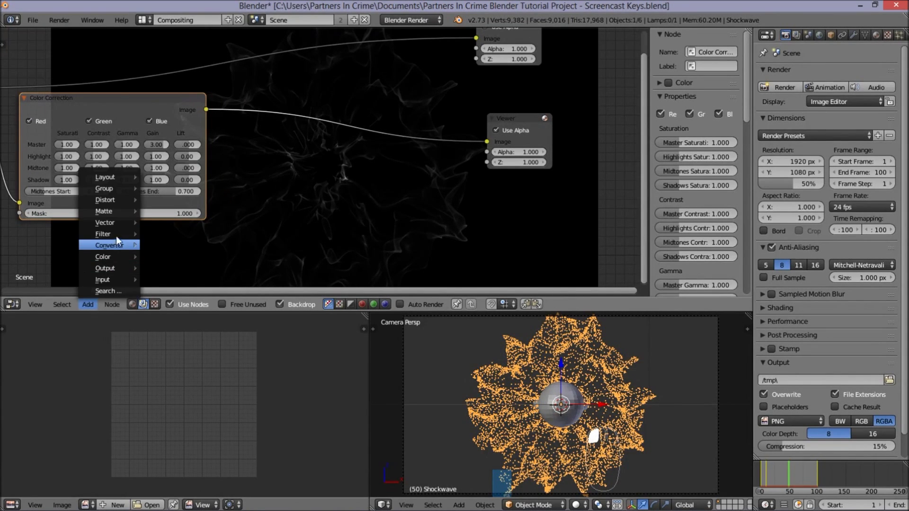
{"action": "mouse_move", "coordinate": [117, 232]}
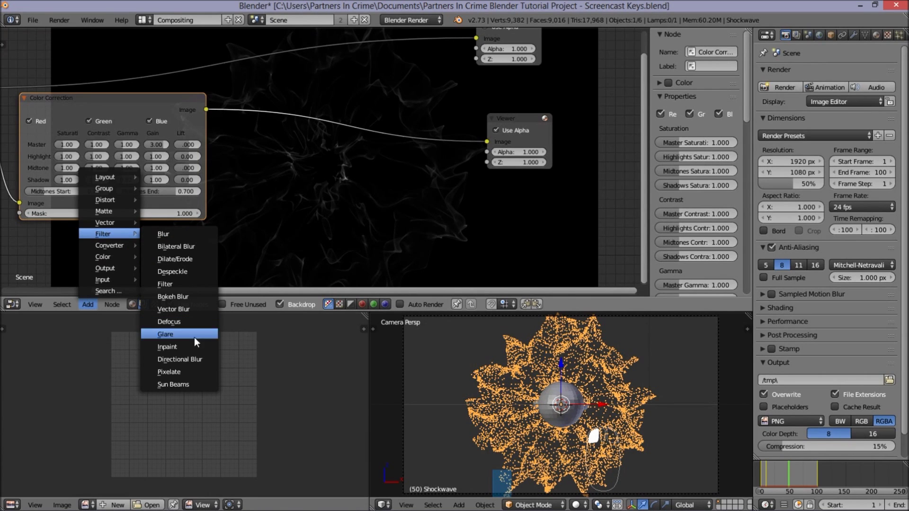
{"action": "left_click", "coordinate": [185, 362]}
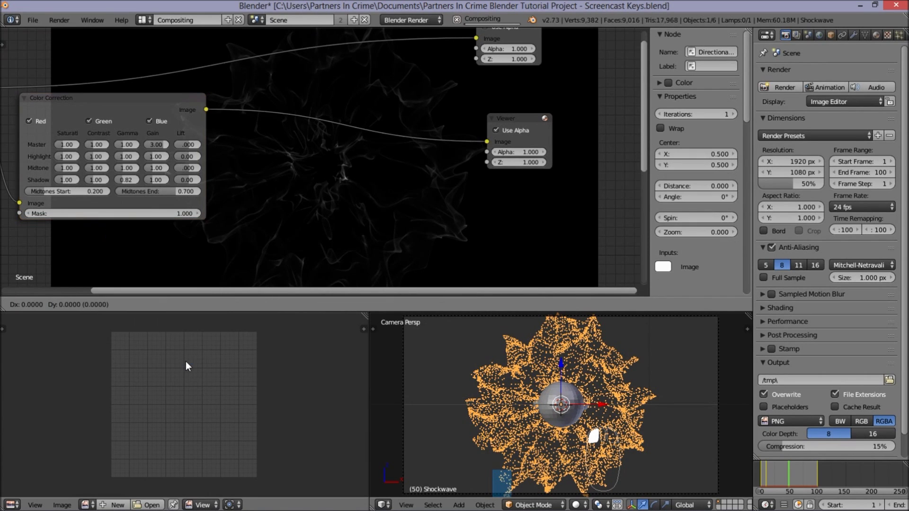
{"action": "left_click_drag", "start_coordinate": [220, 103], "coordinate": [249, 102]}
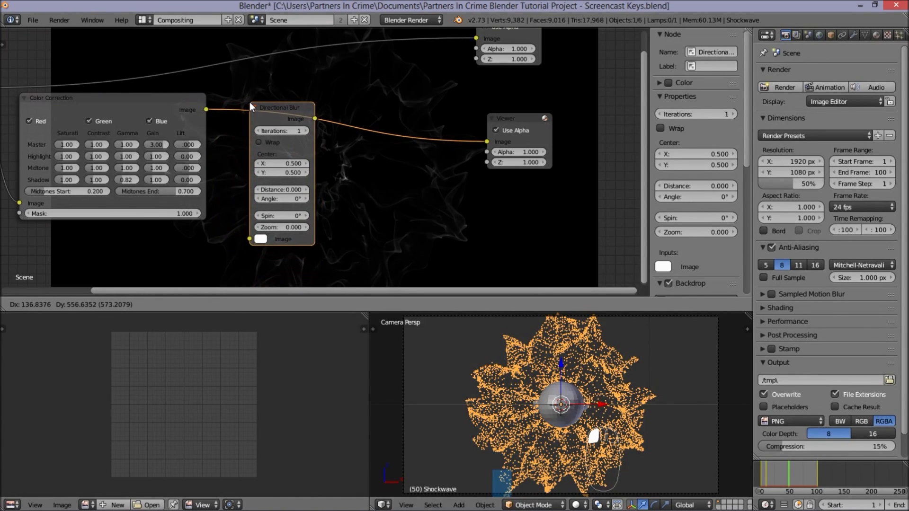
Set the Directional Blur node's Iterations to 3 and its Zoom to 0.02
{"action": "left_click", "coordinate": [286, 132]}
{"action": "type", "text": "3"}
{"action": "key", "text": "Return"}
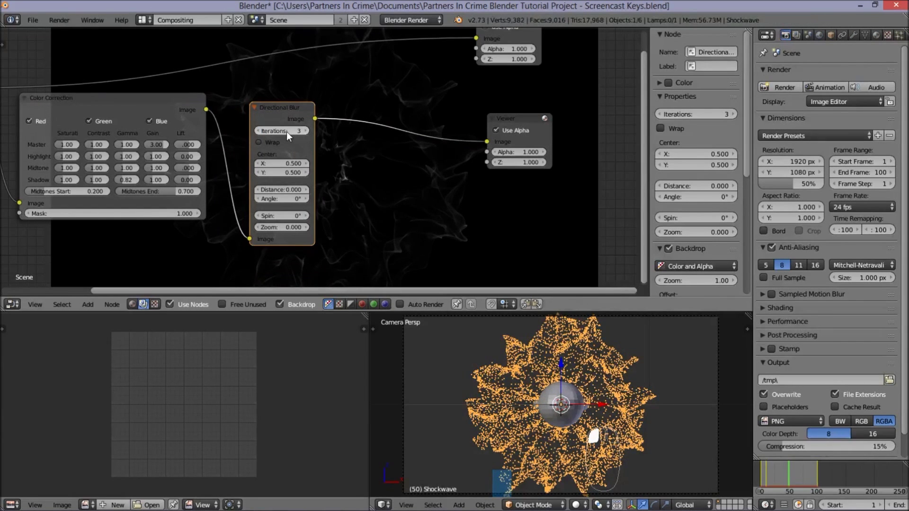
{"action": "middle_click_drag", "start_coordinate": [312, 161], "coordinate": [251, 135]}
{"action": "scroll", "coordinate": [277, 150], "scroll_direction": "up", "scroll_amount": 1}
{"action": "scroll", "coordinate": [405, 160], "scroll_direction": "up", "scroll_amount": 1}
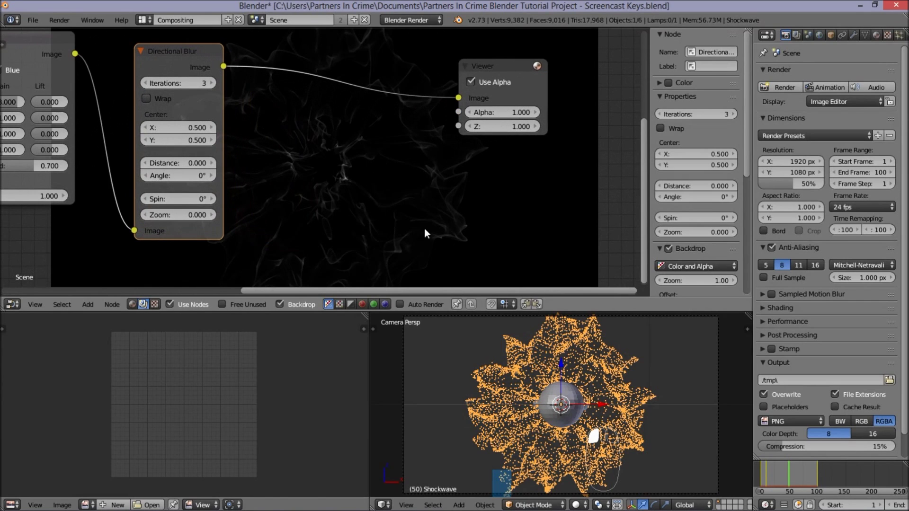
{"action": "left_click", "coordinate": [161, 218]}
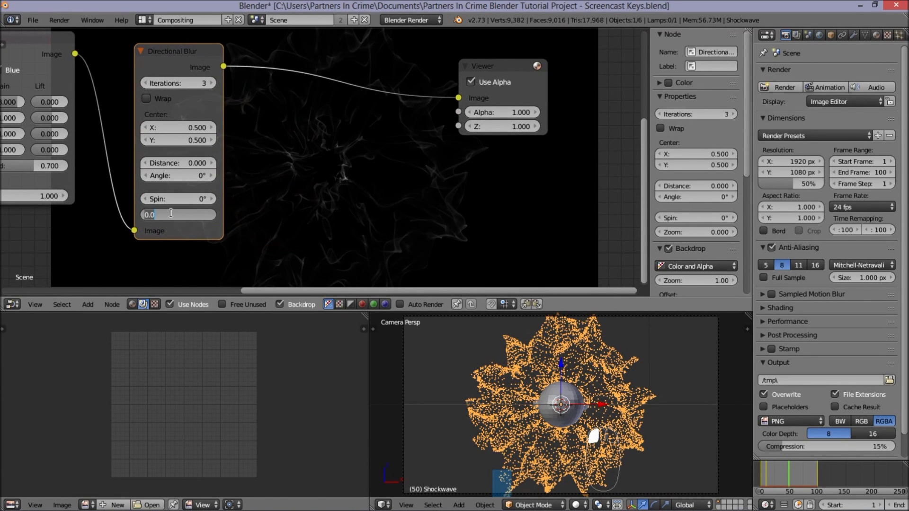
{"action": "type", "text": "0.02"}
{"action": "key", "text": "Return"}
{"action": "middle_click_drag", "start_coordinate": [397, 183], "coordinate": [397, 81]}
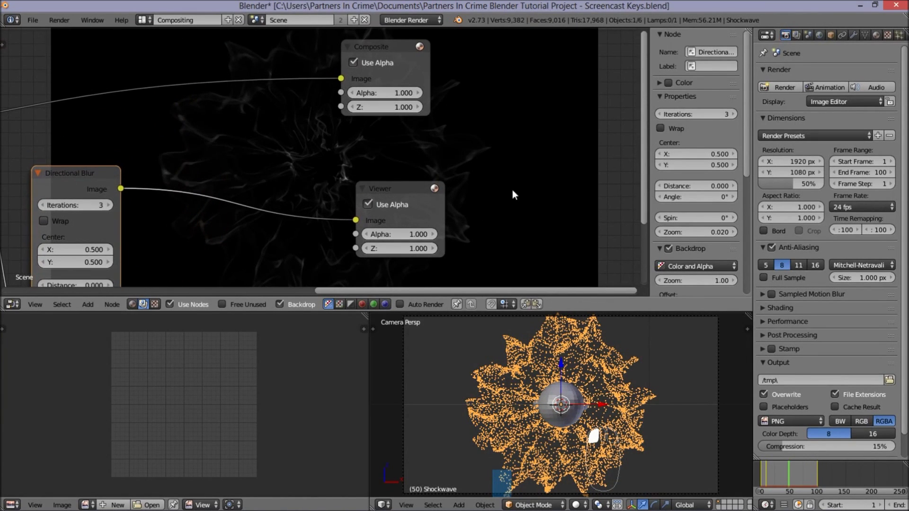
Move the Viewer and Composite nodes farther right in the node tree to make room after the Directional Blur node
{"action": "middle_click_drag", "start_coordinate": [512, 190], "coordinate": [475, 155]}
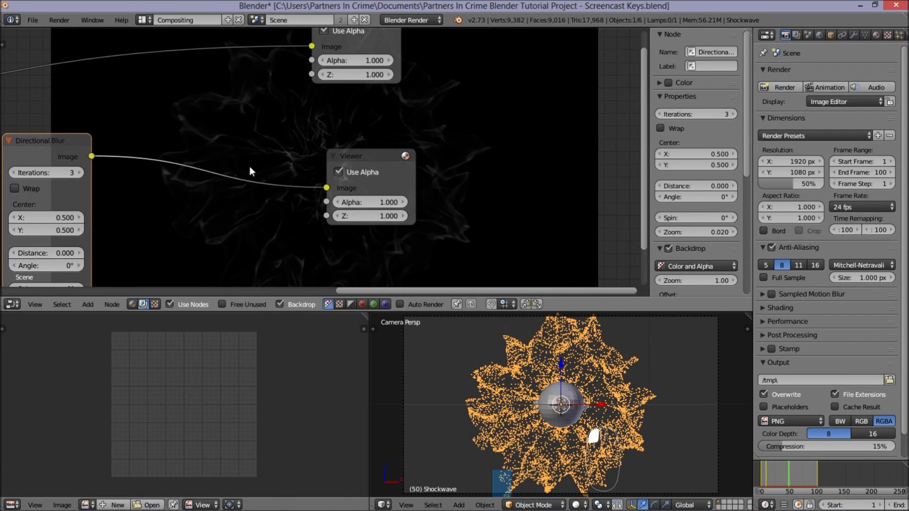
{"action": "left_click_drag", "start_coordinate": [393, 160], "coordinate": [563, 150]}
{"action": "scroll", "coordinate": [360, 156], "scroll_direction": "down", "scroll_amount": 3}
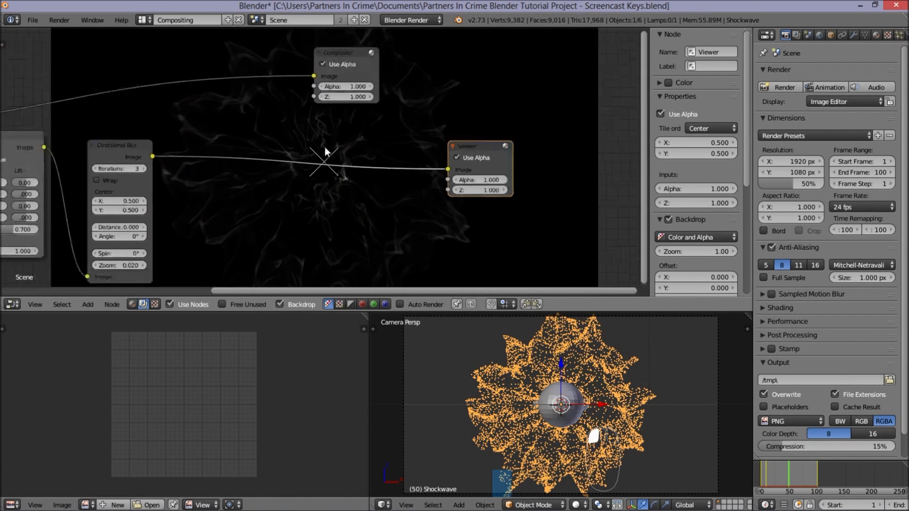
{"action": "scroll", "coordinate": [284, 155], "scroll_direction": "down", "scroll_amount": 1}
{"action": "middle_click_drag", "start_coordinate": [268, 158], "coordinate": [328, 167]}
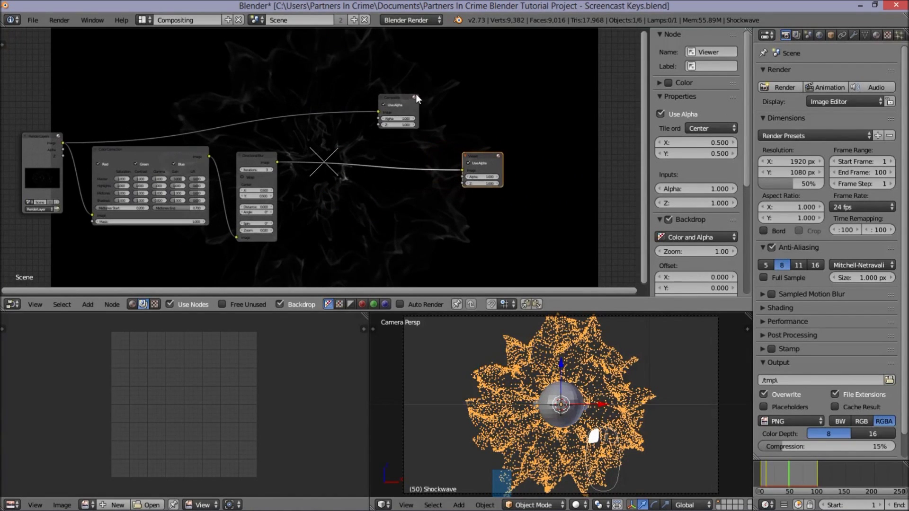
{"action": "left_click_drag", "start_coordinate": [401, 98], "coordinate": [576, 72]}
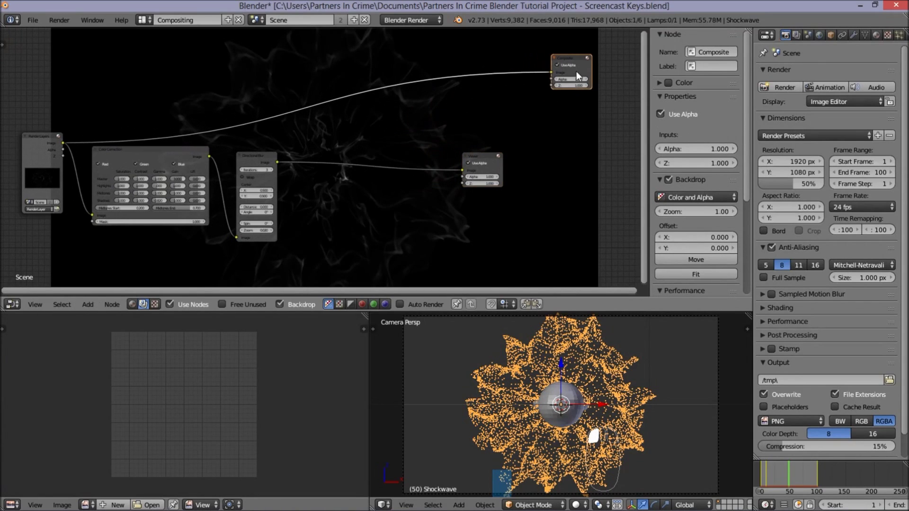
{"action": "left_click_drag", "start_coordinate": [490, 155], "coordinate": [624, 139]}
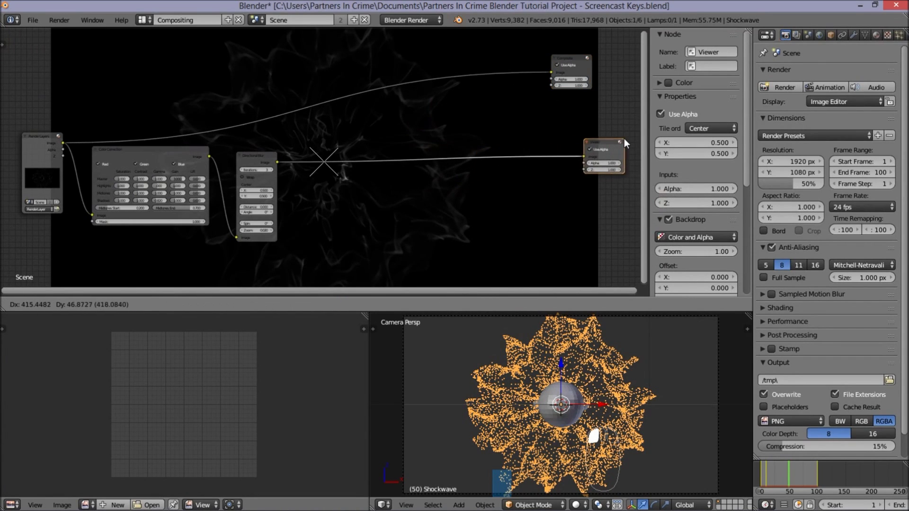
{"action": "left_click_drag", "start_coordinate": [574, 57], "coordinate": [617, 57]}
Insert a Glare filter node into the link between Directional Blur and the Viewer
{"action": "middle_click_drag", "start_coordinate": [354, 201], "coordinate": [284, 189]}
{"action": "scroll", "coordinate": [284, 192], "scroll_direction": "up", "scroll_amount": 2}
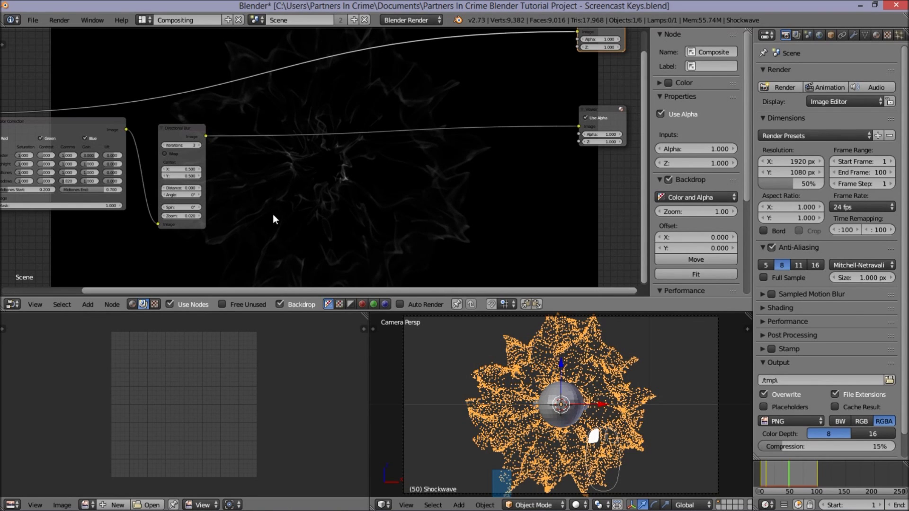
{"action": "left_click", "coordinate": [88, 305]}
{"action": "mouse_move", "coordinate": [120, 236]}
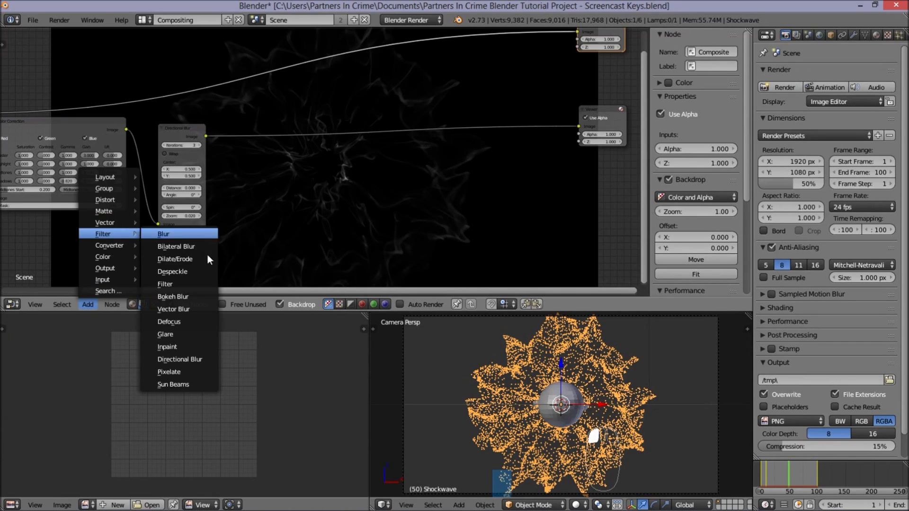
{"action": "left_click", "coordinate": [181, 332]}
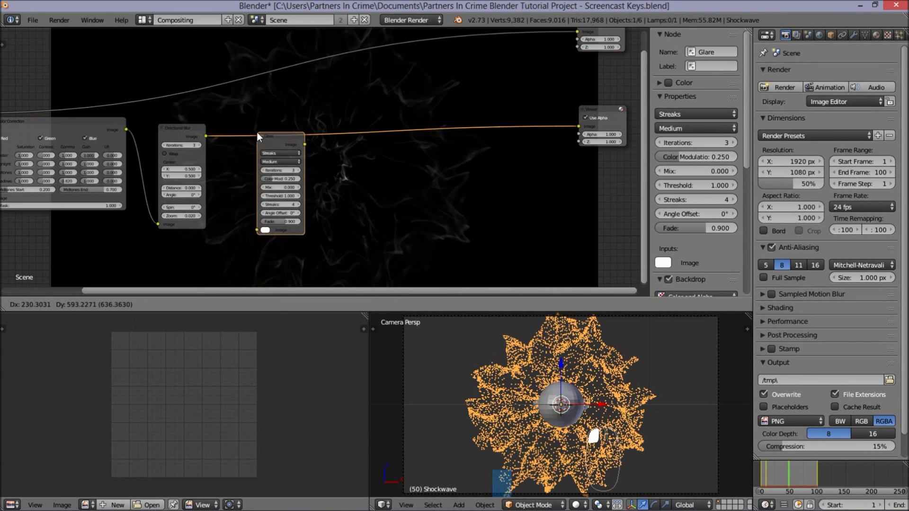
{"action": "left_click", "coordinate": [266, 127]}
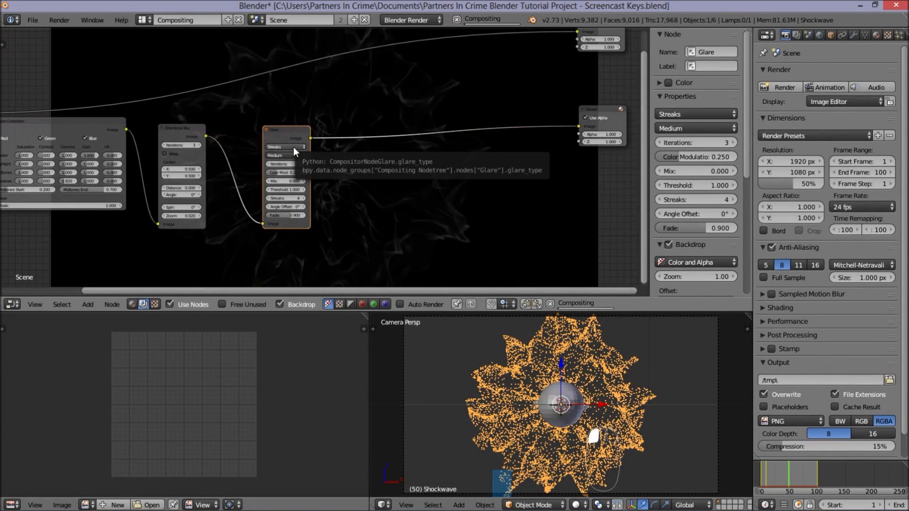
Set the Glare node's type to Fog Glow, its quality to High and its Threshold to 0
{"action": "left_click", "coordinate": [294, 149]}
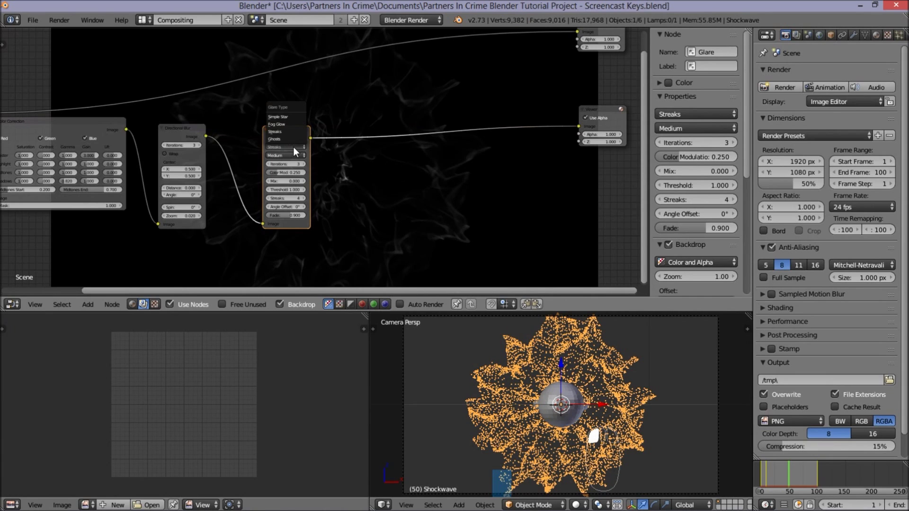
{"action": "left_click", "coordinate": [300, 125]}
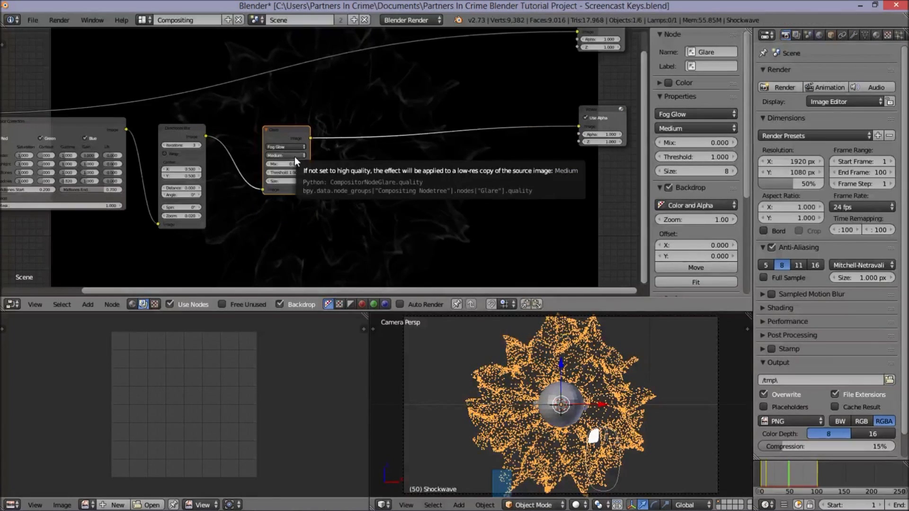
{"action": "left_click", "coordinate": [295, 157]}
{"action": "left_click", "coordinate": [292, 148]}
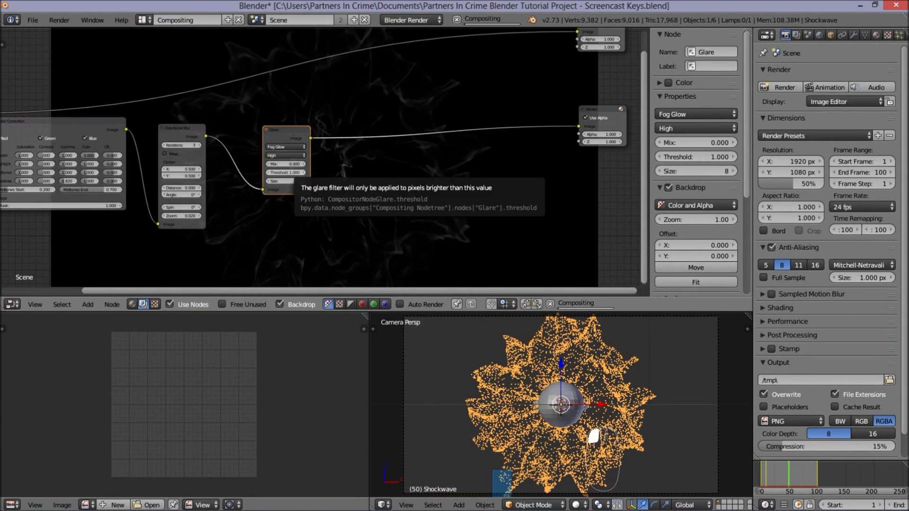
{"action": "left_click", "coordinate": [291, 173]}
{"action": "type", "text": "0"}
{"action": "key", "text": "Return"}
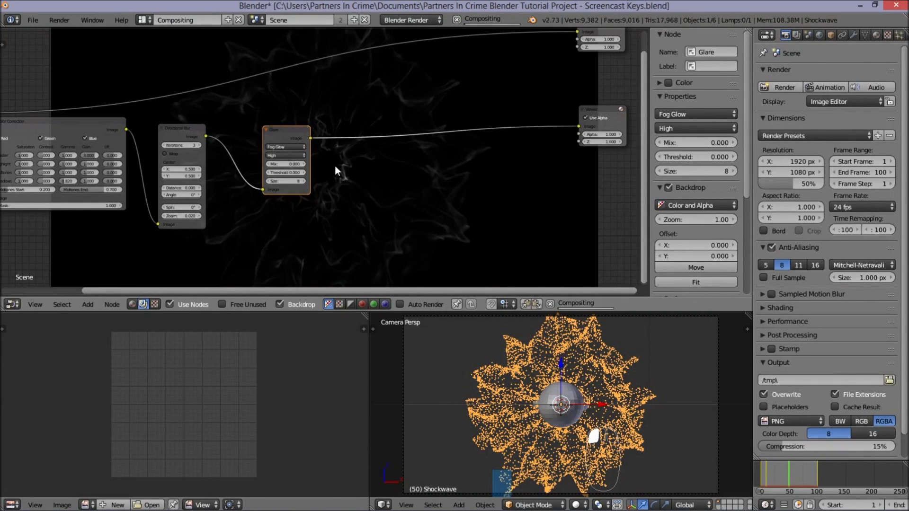
Duplicate the Fog Glow Glare node, insert the copy between the original and the Viewer, and space both nodes apart
{"action": "scroll", "coordinate": [333, 168], "scroll_direction": "down", "scroll_amount": 1}
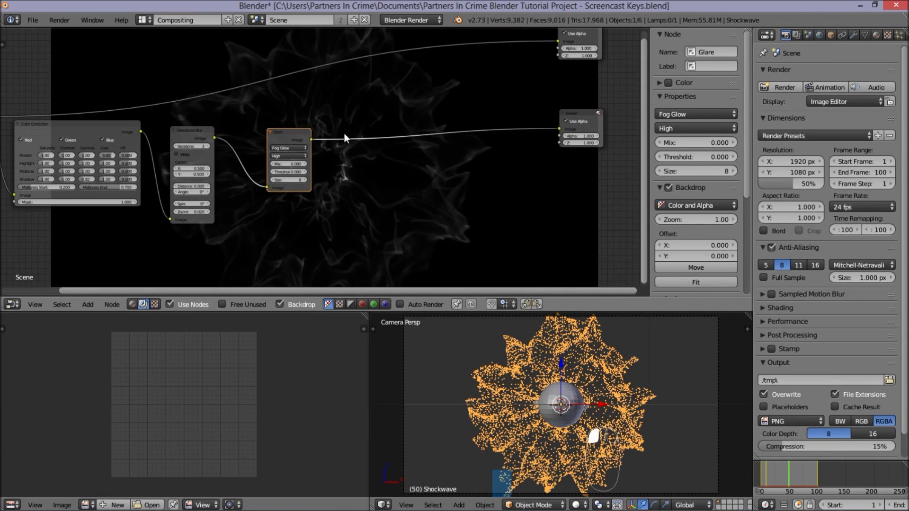
{"action": "middle_click_drag", "start_coordinate": [420, 206], "coordinate": [395, 210]}
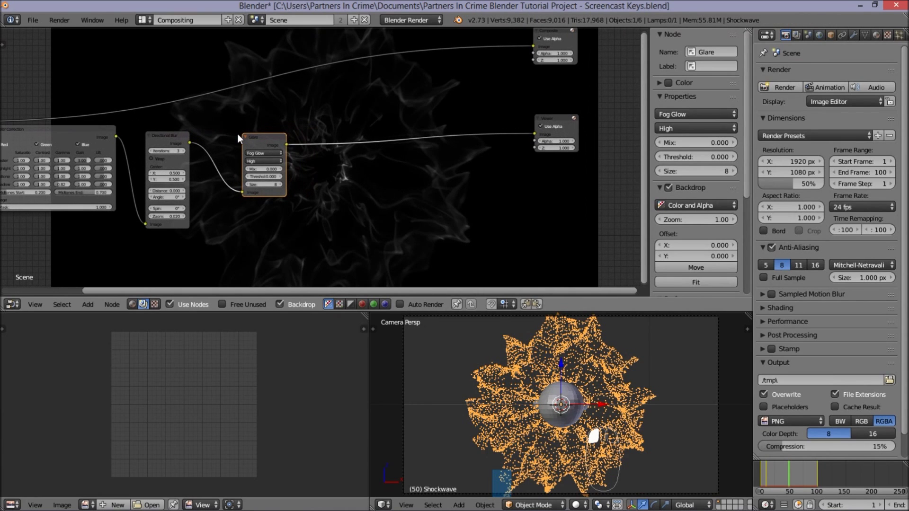
{"action": "key", "text": "shift+d"}
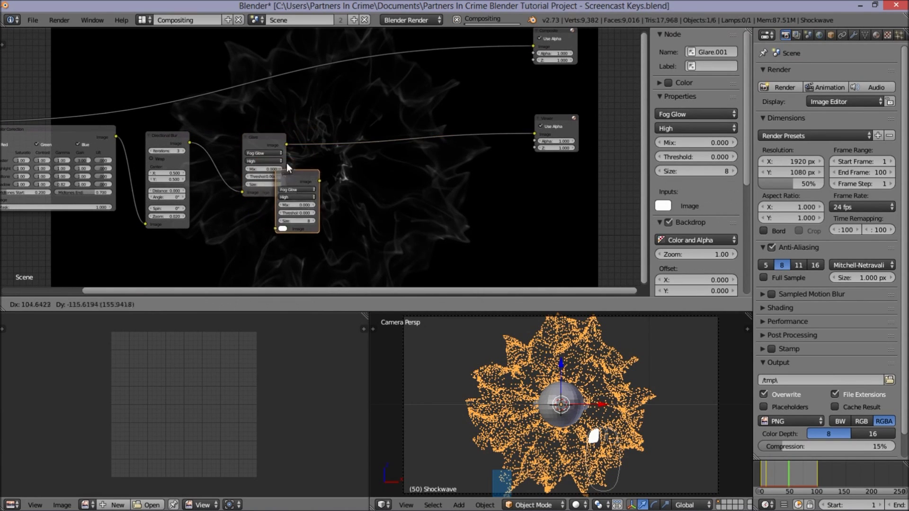
{"action": "left_click", "coordinate": [293, 132]}
{"action": "left_click_drag", "start_coordinate": [273, 138], "coordinate": [242, 151]}
{"action": "mouse_move", "coordinate": [310, 138]}
{"action": "left_mouse_down"}
{"action": "mouse_move", "coordinate": [305, 161]}
{"action": "mouse_move", "coordinate": [322, 178]}
{"action": "mouse_move", "coordinate": [315, 127]}
{"action": "mouse_move", "coordinate": [326, 174]}
{"action": "left_mouse_up"}
Insert a Mix color node into the link between the second Glare node and the Viewer
{"action": "scroll", "coordinate": [324, 174], "scroll_direction": "down", "scroll_amount": 1}
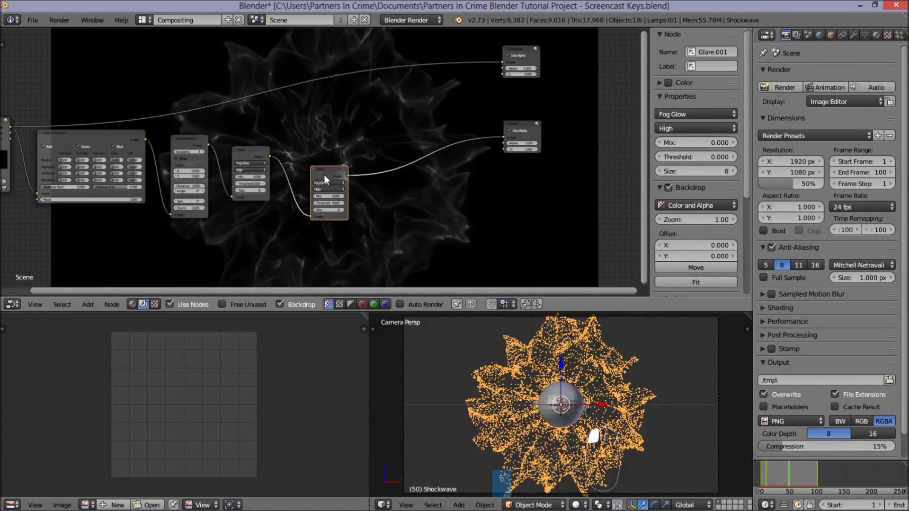
{"action": "scroll", "coordinate": [336, 171], "scroll_direction": "down", "scroll_amount": 2}
{"action": "scroll", "coordinate": [337, 171], "scroll_direction": "down", "scroll_amount": 1}
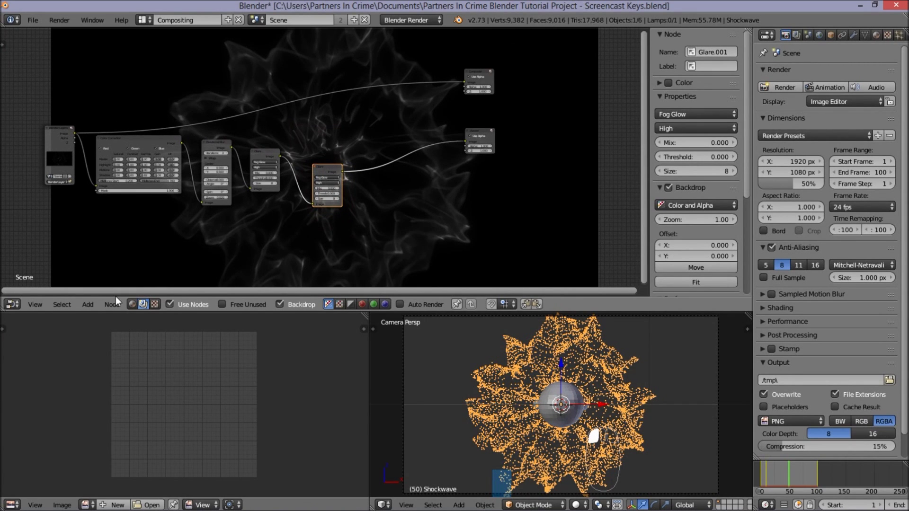
{"action": "left_click", "coordinate": [89, 304]}
{"action": "mouse_move", "coordinate": [109, 253]}
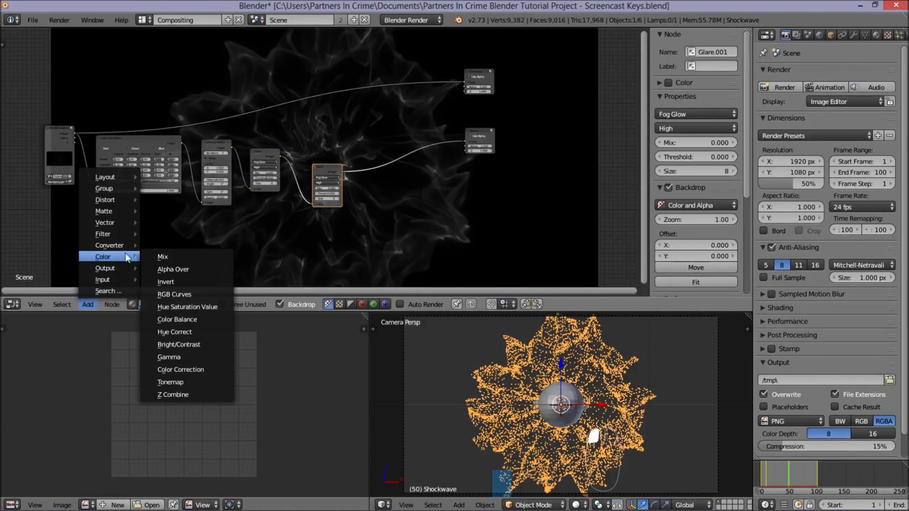
{"action": "left_click", "coordinate": [168, 256]}
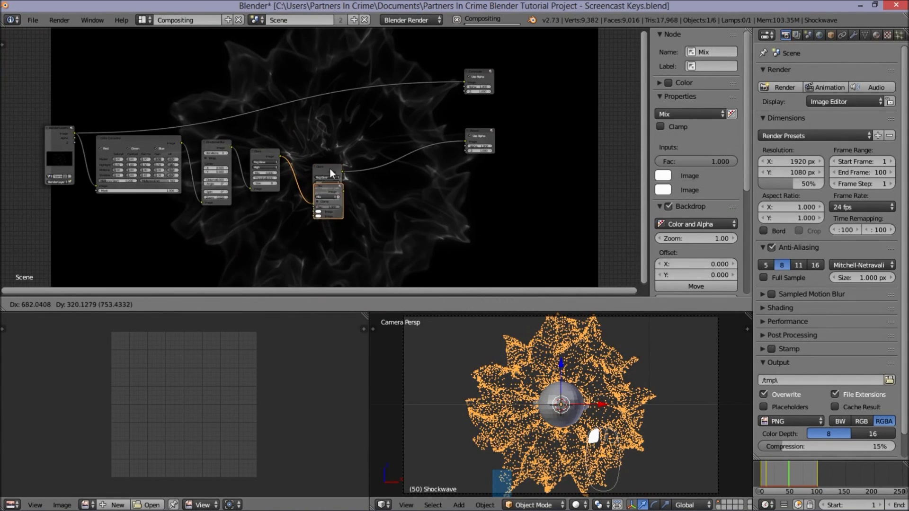
{"action": "left_click", "coordinate": [351, 144]}
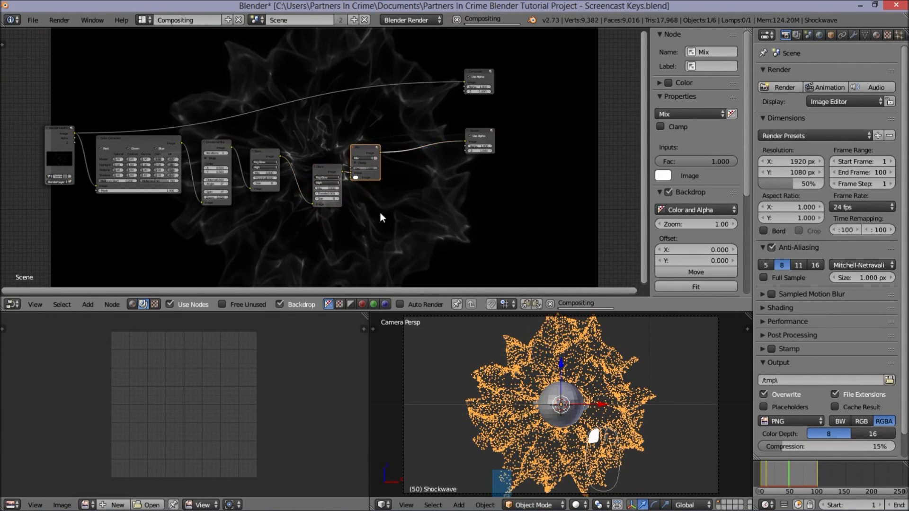
Set the Mix node's blend type to Add
{"action": "scroll", "coordinate": [380, 212], "scroll_direction": "up", "scroll_amount": 1}
{"action": "scroll", "coordinate": [380, 214], "scroll_direction": "up", "scroll_amount": 2}
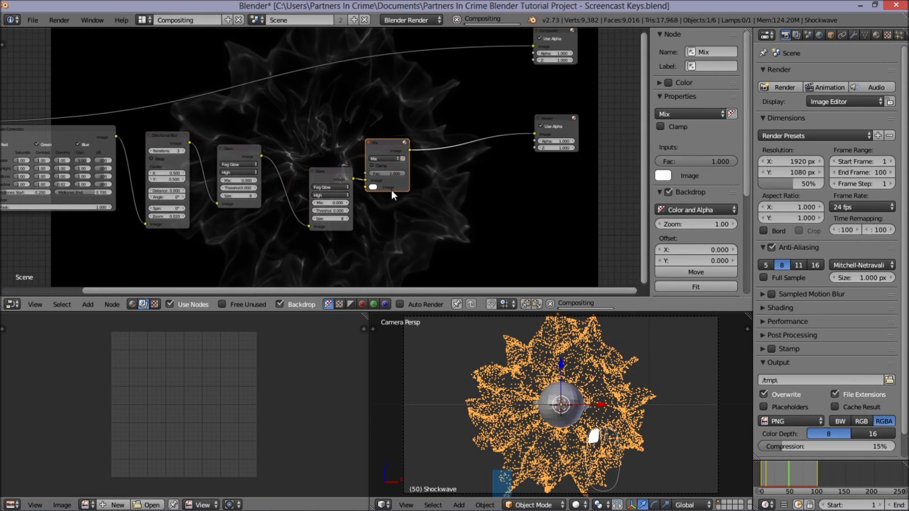
{"action": "scroll", "coordinate": [393, 185], "scroll_direction": "up", "scroll_amount": 1}
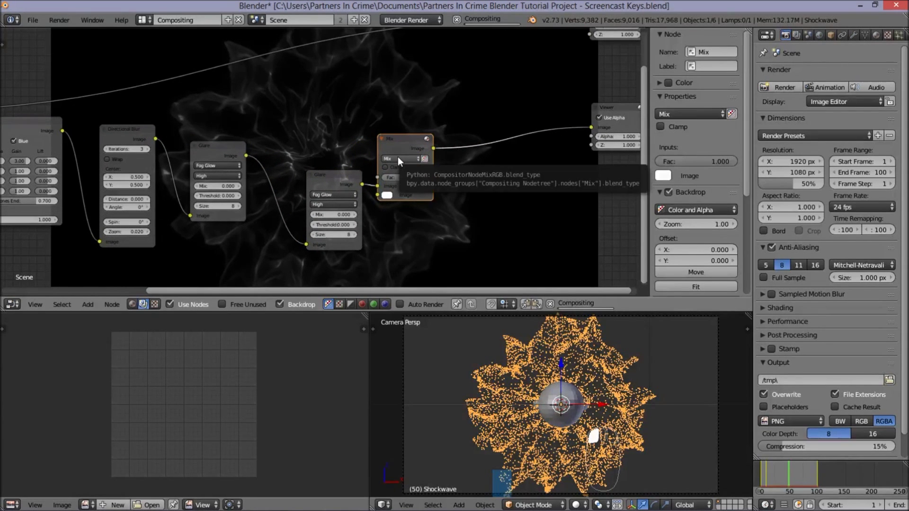
{"action": "left_click", "coordinate": [397, 159]}
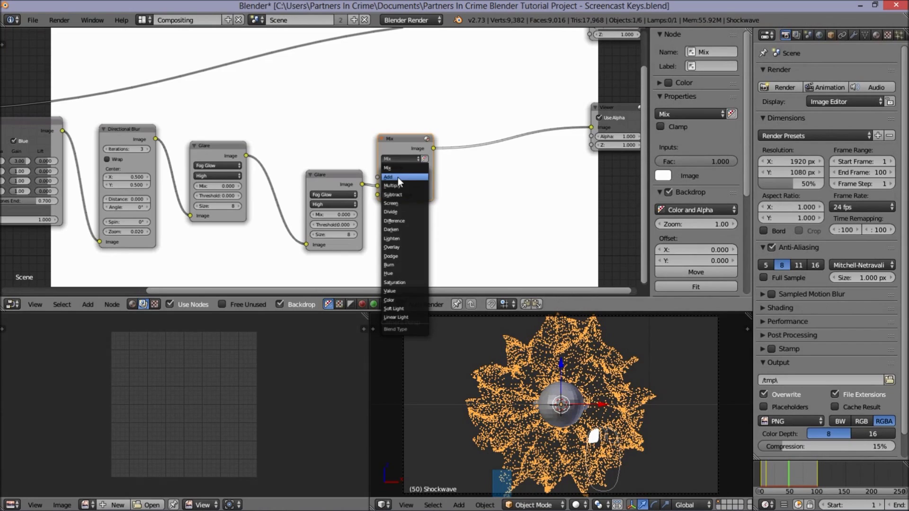
{"action": "left_click", "coordinate": [398, 177]}
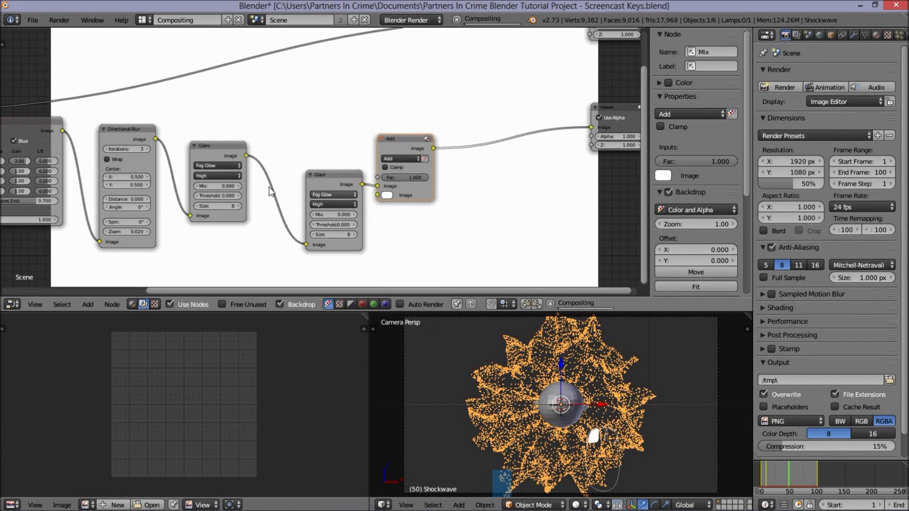
Place both Glare nodes below the Add node and link Directional Blur's Image output to the Add node's first Image input
{"action": "left_click_drag", "start_coordinate": [215, 154], "coordinate": [216, 237]}
{"action": "left_click_drag", "start_coordinate": [321, 175], "coordinate": [315, 237]}
{"action": "left_click_drag", "start_coordinate": [401, 141], "coordinate": [387, 101]}
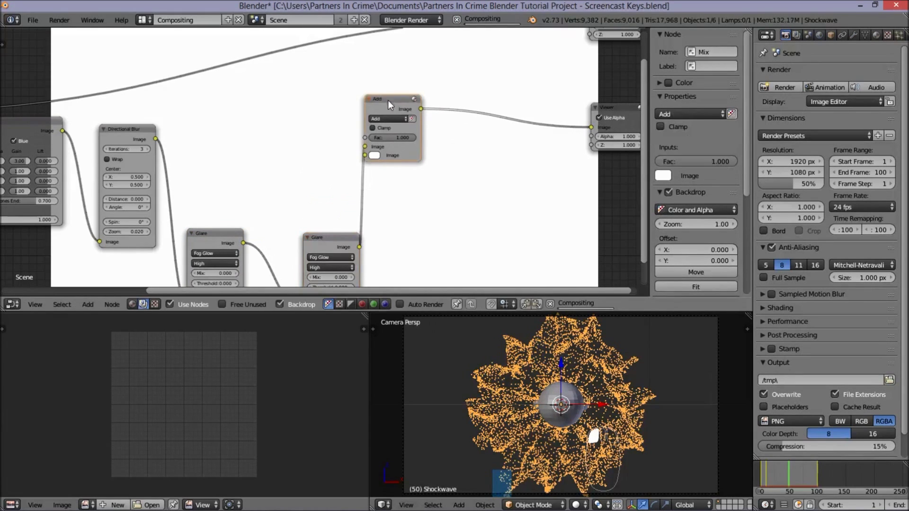
{"action": "scroll", "coordinate": [230, 163], "scroll_direction": "left", "scroll_amount": 2, "text": "ctrl"}
{"action": "scroll", "coordinate": [244, 139], "scroll_direction": "down", "scroll_amount": 3, "text": "shift"}
{"action": "left_click_drag", "start_coordinate": [193, 87], "coordinate": [410, 99]}
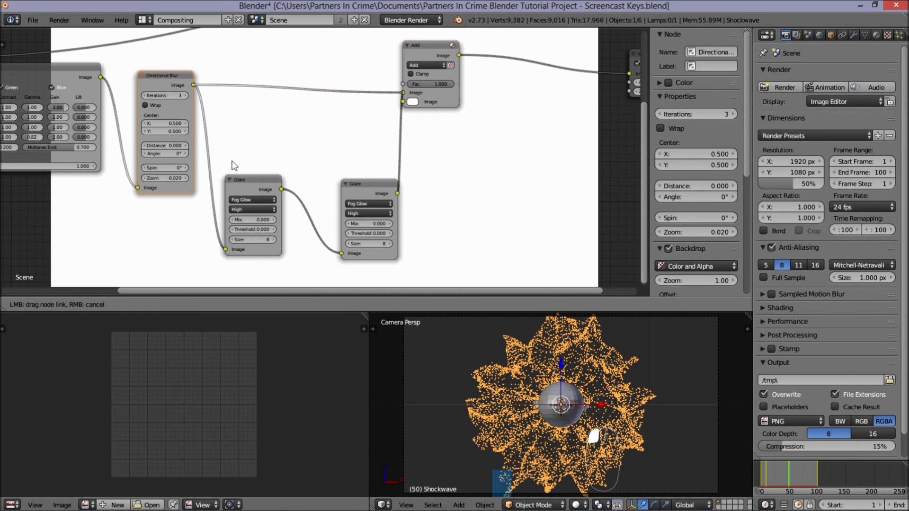
Shift the Composite and Viewer nodes farther right to make room after the Add node
{"action": "scroll", "coordinate": [407, 193], "scroll_direction": "down", "scroll_amount": 1}
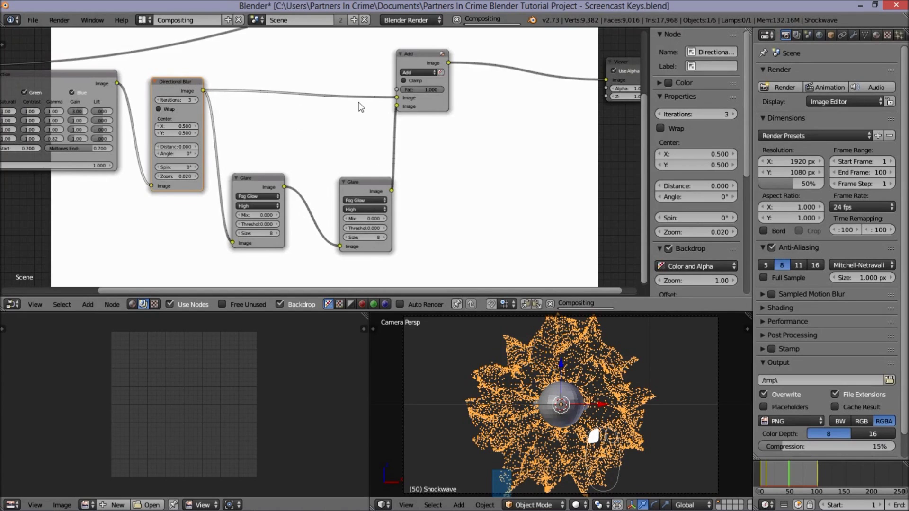
{"action": "scroll", "coordinate": [418, 90], "scroll_direction": "down", "scroll_amount": 1}
{"action": "middle_click_drag", "start_coordinate": [418, 90], "coordinate": [286, 163]}
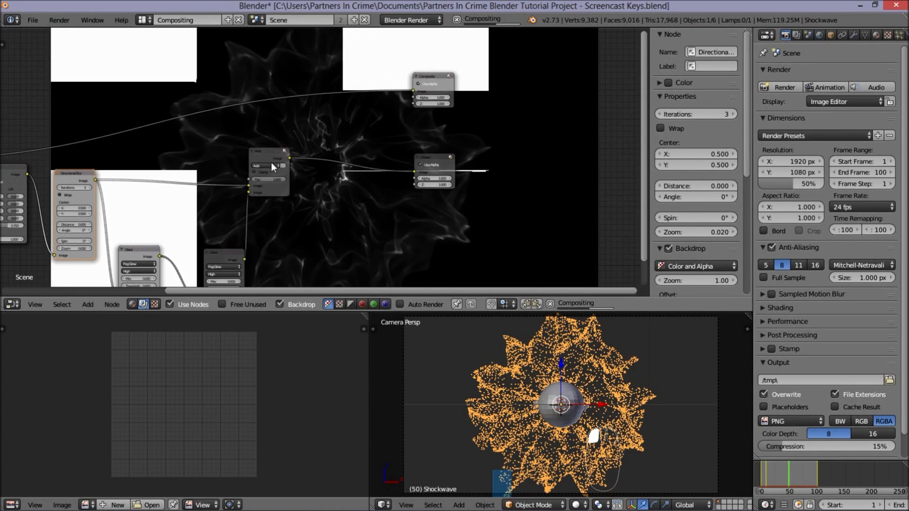
{"action": "scroll", "coordinate": [258, 193], "scroll_direction": "down", "scroll_amount": 1}
{"action": "scroll", "coordinate": [260, 183], "scroll_direction": "down", "scroll_amount": 1}
{"action": "middle_click_drag", "start_coordinate": [260, 183], "coordinate": [268, 139]}
{"action": "left_click_drag", "start_coordinate": [403, 69], "coordinate": [559, 75]}
{"action": "left_click_drag", "start_coordinate": [400, 127], "coordinate": [518, 132]}
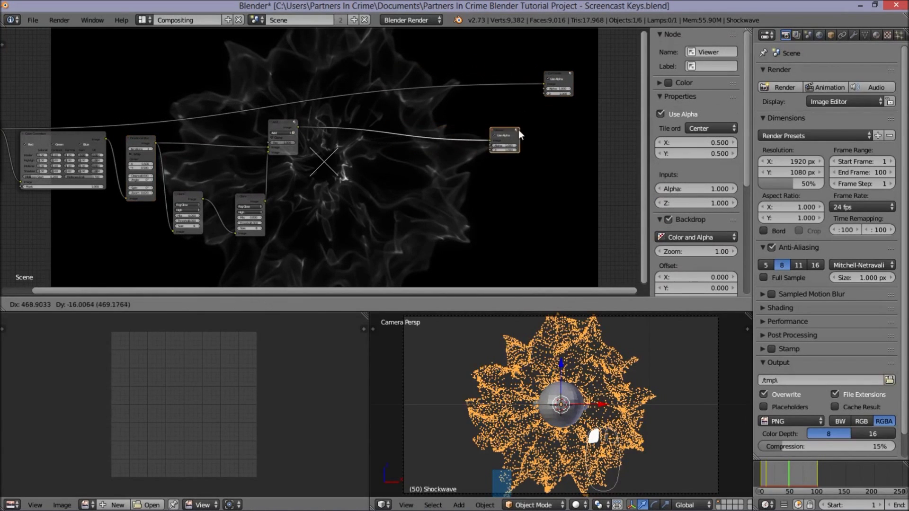
Insert a Color Balance node into the link between the Add node and the Viewer
{"action": "middle_click_drag", "start_coordinate": [327, 146], "coordinate": [266, 171]}
{"action": "scroll", "coordinate": [372, 178], "scroll_direction": "up", "scroll_amount": 1}
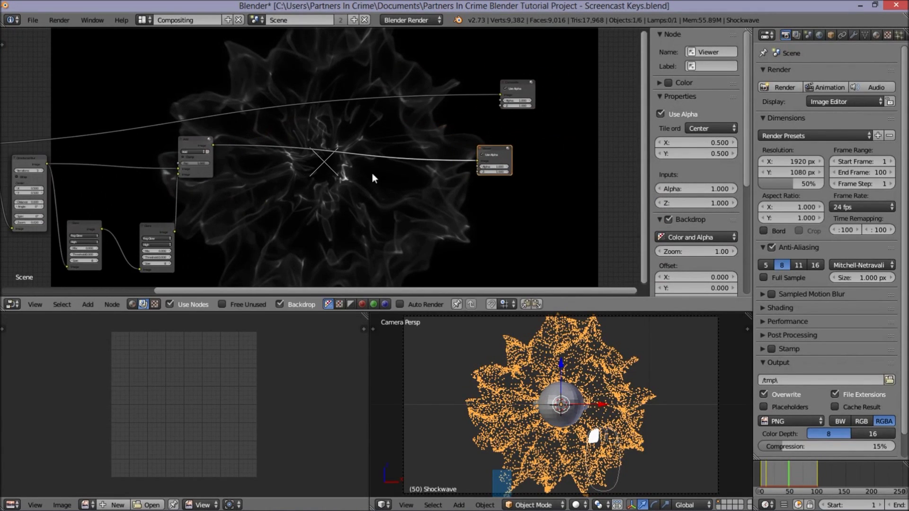
{"action": "scroll", "coordinate": [171, 178], "scroll_direction": "up", "scroll_amount": 3}
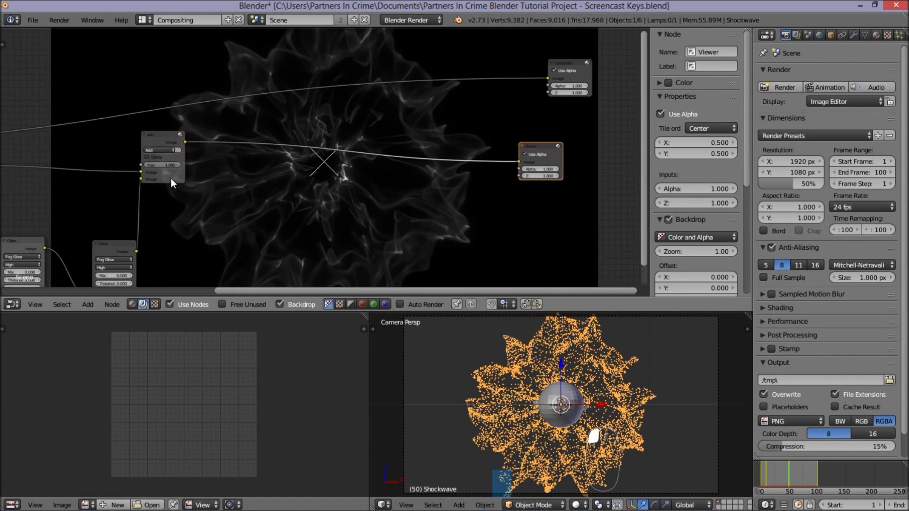
{"action": "middle_click_drag", "start_coordinate": [199, 172], "coordinate": [269, 186]}
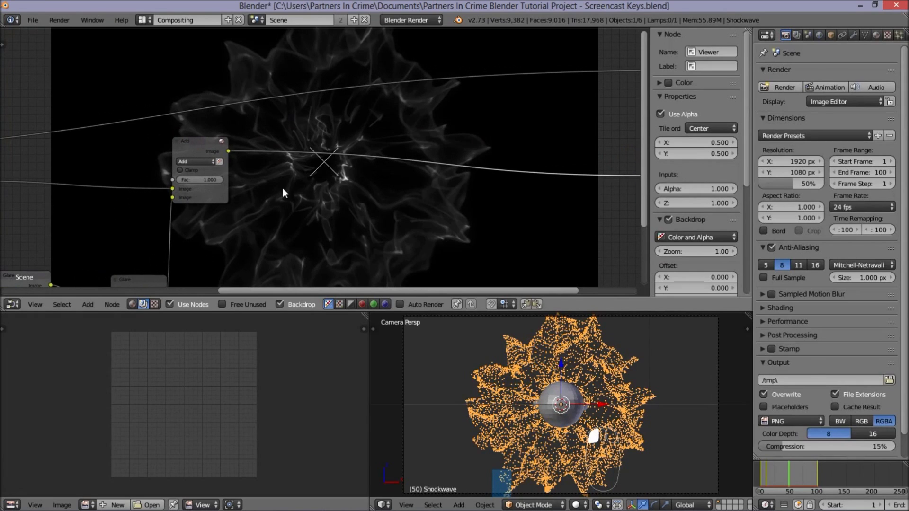
{"action": "scroll", "coordinate": [204, 158], "scroll_direction": "down", "scroll_amount": 1}
{"action": "middle_click_drag", "start_coordinate": [208, 154], "coordinate": [166, 138]}
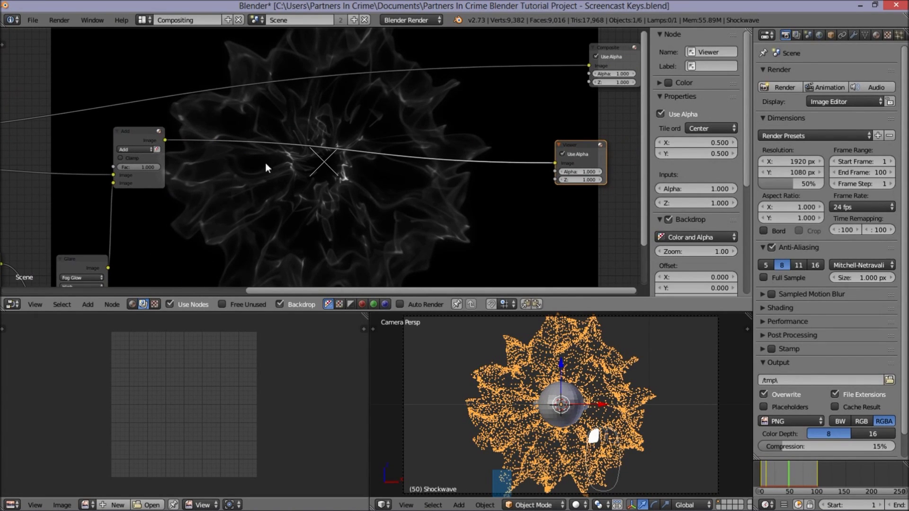
{"action": "left_click", "coordinate": [88, 305]}
{"action": "mouse_move", "coordinate": [113, 258]}
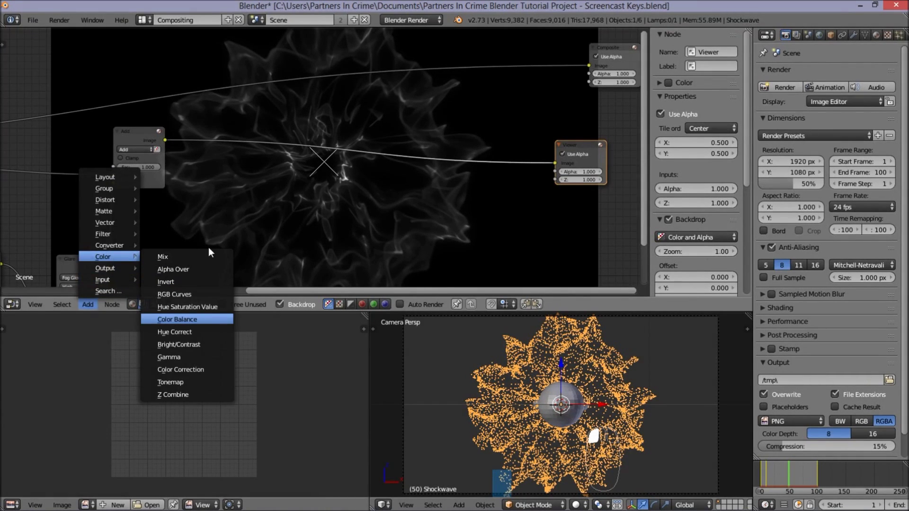
{"action": "left_click", "coordinate": [188, 318]}
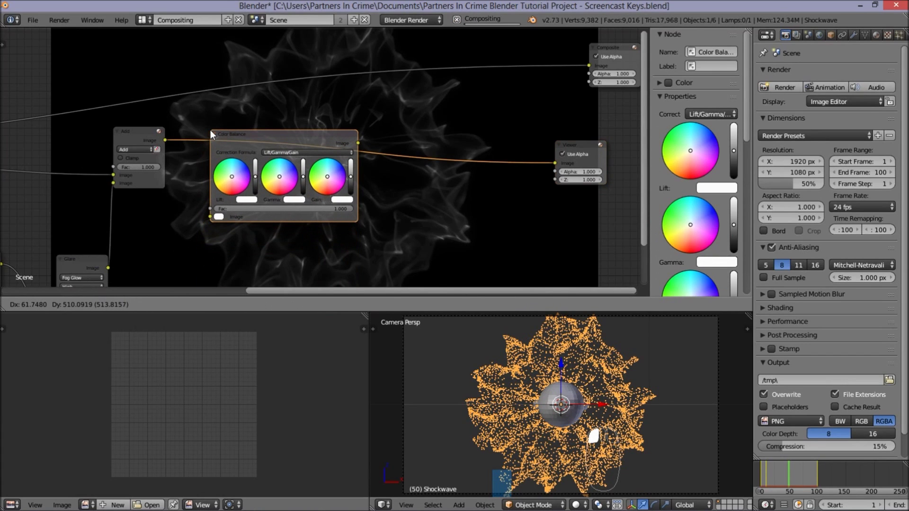
{"action": "left_click", "coordinate": [211, 131]}
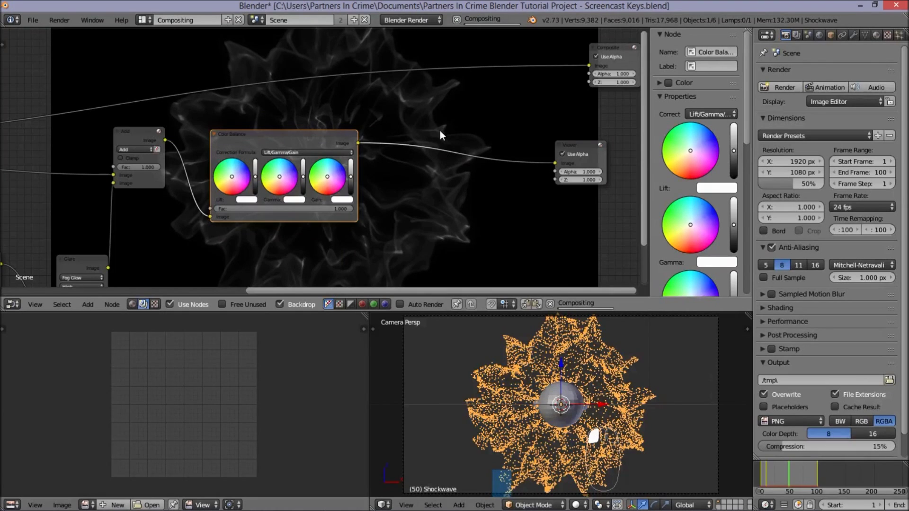
Tint the Color Balance node's Lift color light blue
{"action": "scroll", "coordinate": [187, 229], "scroll_direction": "up", "scroll_amount": 1}
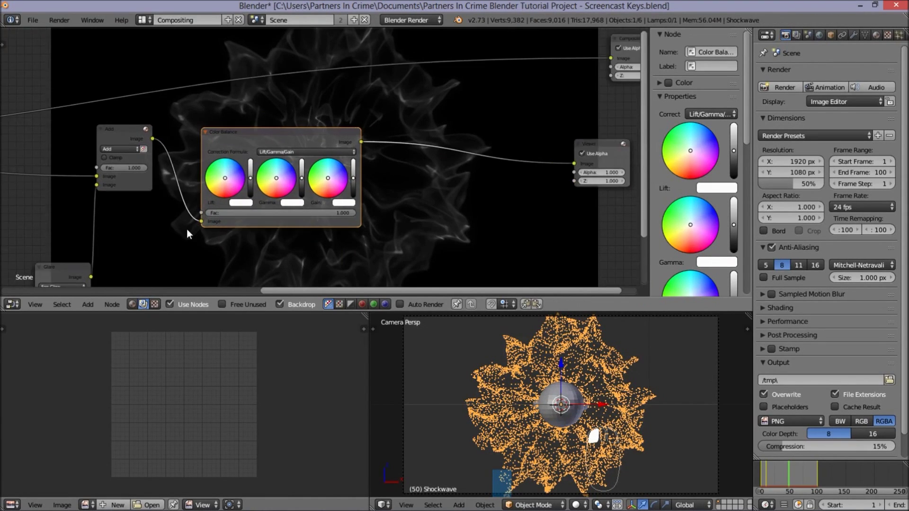
{"action": "scroll", "coordinate": [187, 229], "scroll_direction": "up", "scroll_amount": 1}
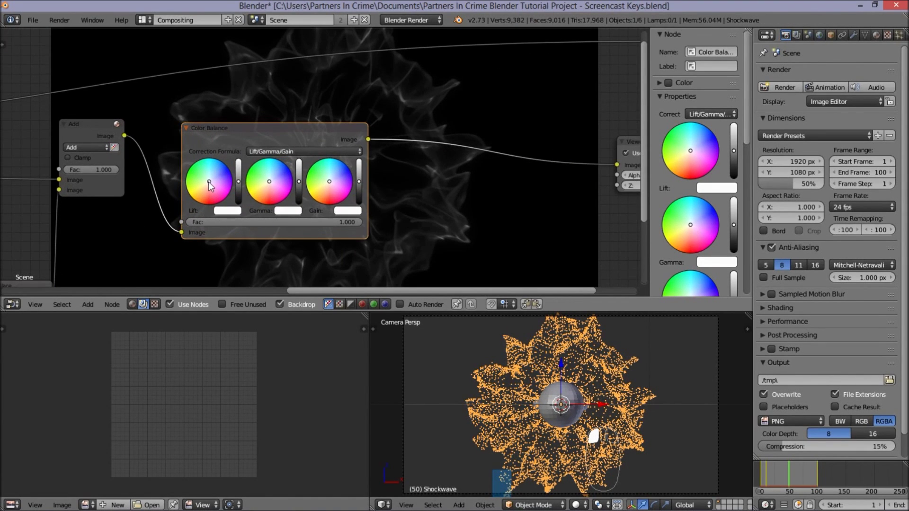
{"action": "left_click_drag", "start_coordinate": [209, 182], "coordinate": [217, 167]}
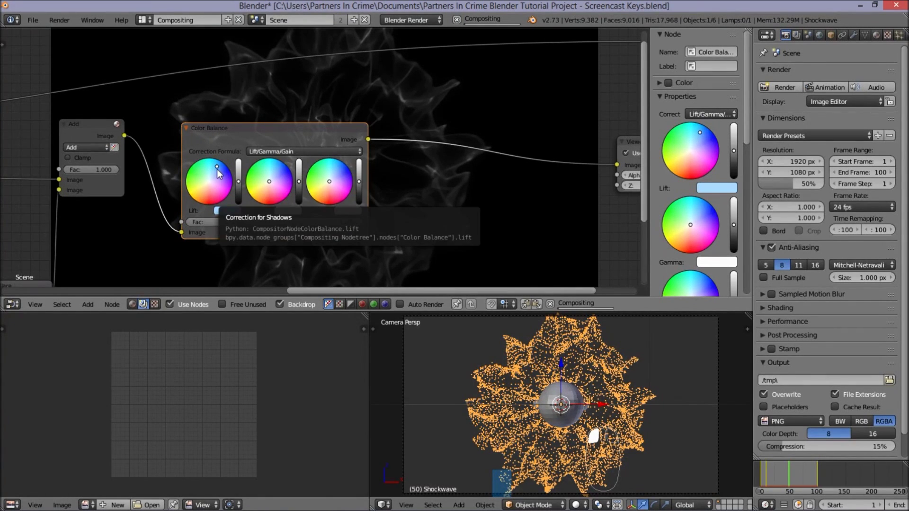
{"action": "left_click_drag", "start_coordinate": [217, 167], "coordinate": [218, 165]}
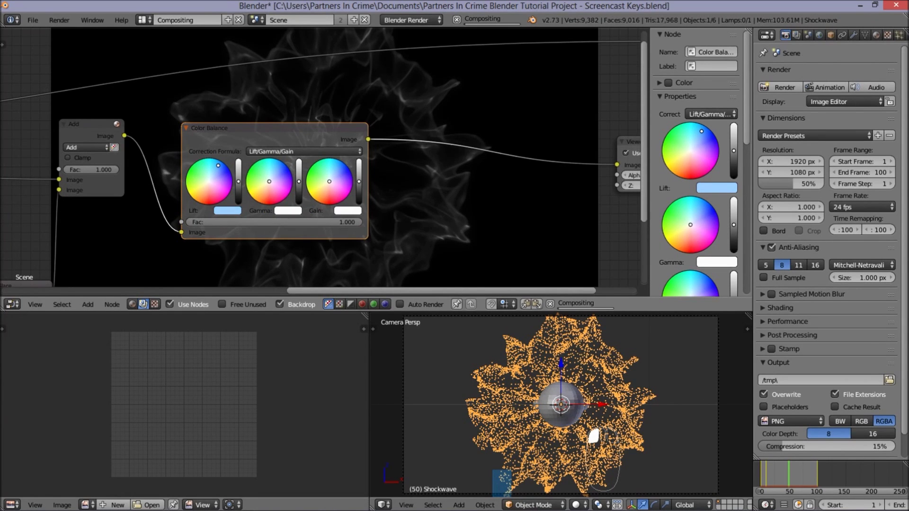
{"action": "scroll", "coordinate": [417, 152], "scroll_direction": "down", "scroll_amount": 1}
{"action": "scroll", "coordinate": [417, 152], "scroll_direction": "down", "scroll_amount": 1}
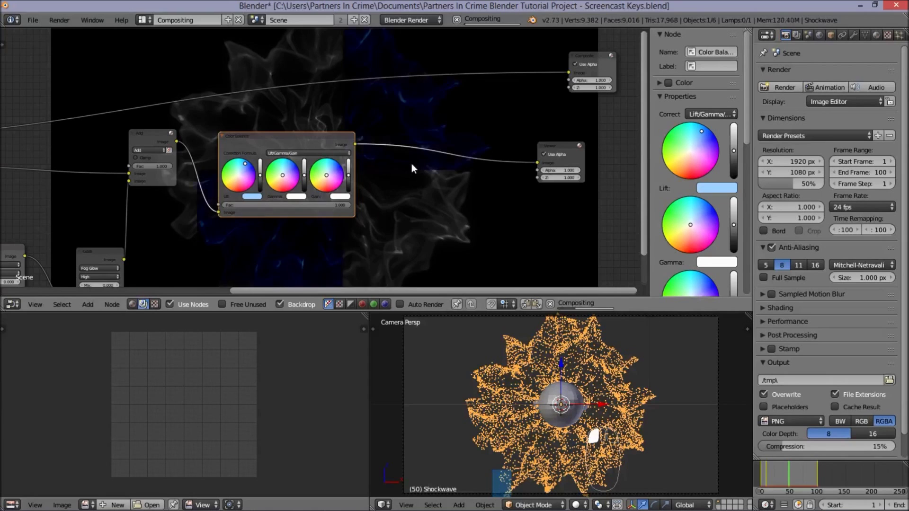
{"action": "scroll", "coordinate": [412, 167], "scroll_direction": "down", "scroll_amount": 1}
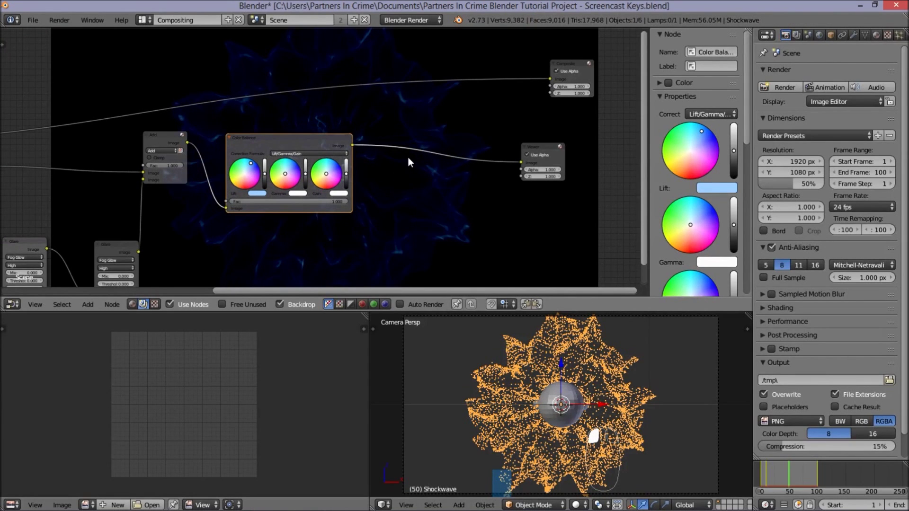
Insert a Luminance Key matte node into the link between the Color Balance node and the Viewer
{"action": "scroll", "coordinate": [410, 160], "scroll_direction": "down", "scroll_amount": 1}
{"action": "middle_click_drag", "start_coordinate": [378, 190], "coordinate": [263, 163]}
{"action": "scroll", "coordinate": [269, 163], "scroll_direction": "up", "scroll_amount": 1}
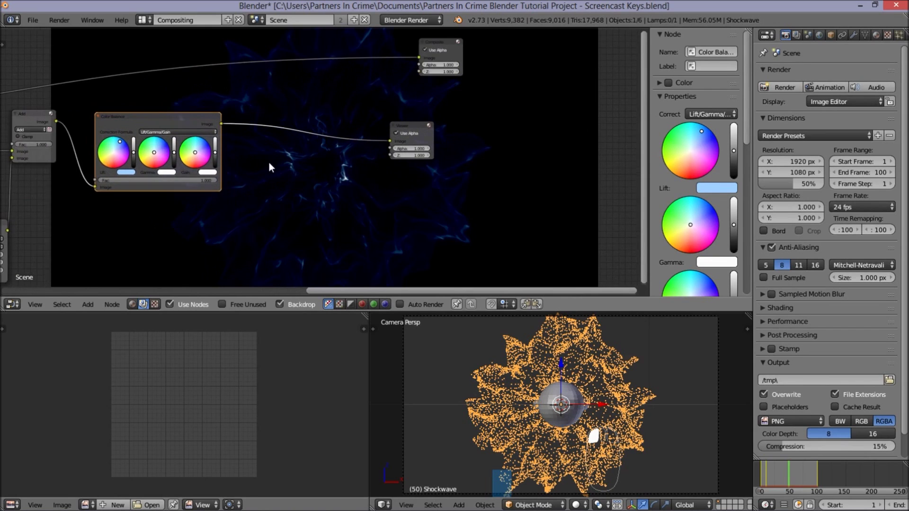
{"action": "scroll", "coordinate": [270, 168], "scroll_direction": "up", "scroll_amount": 2}
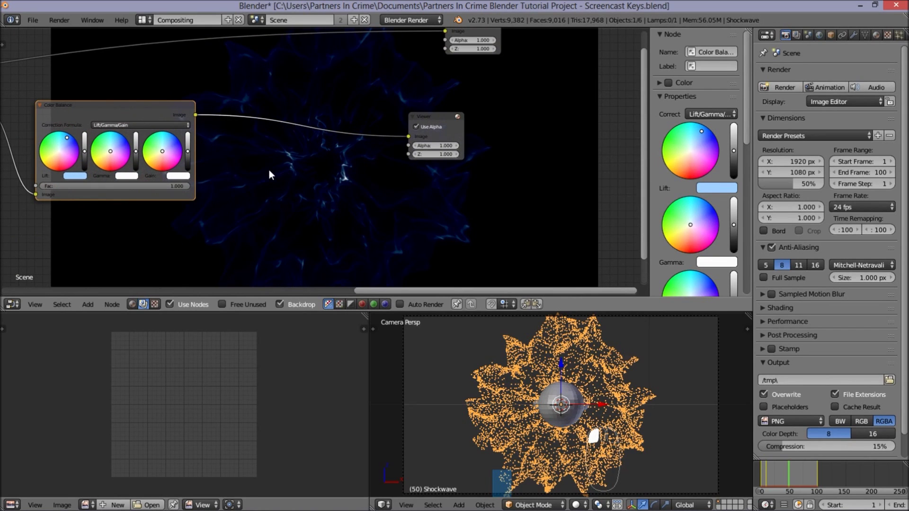
{"action": "scroll", "coordinate": [286, 135], "scroll_direction": "up", "scroll_amount": 1}
{"action": "middle_click_drag", "start_coordinate": [286, 135], "coordinate": [317, 171]}
{"action": "scroll", "coordinate": [315, 182], "scroll_direction": "up", "scroll_amount": 1}
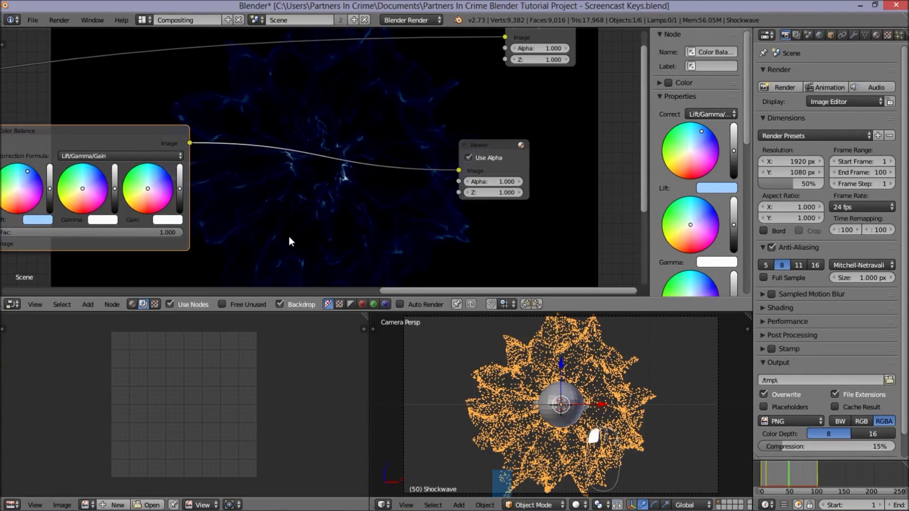
{"action": "left_click", "coordinate": [88, 304]}
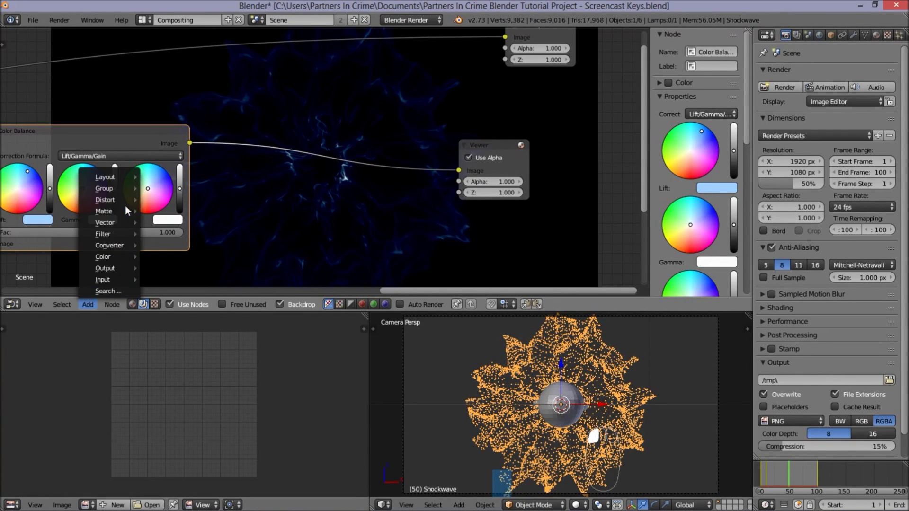
{"action": "mouse_move", "coordinate": [125, 208]}
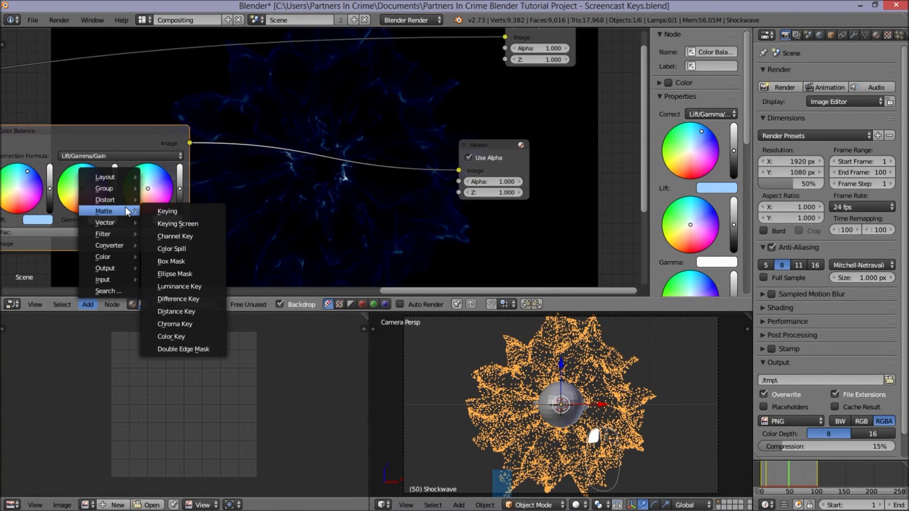
{"action": "left_click", "coordinate": [198, 285]}
{"action": "left_click", "coordinate": [228, 136]}
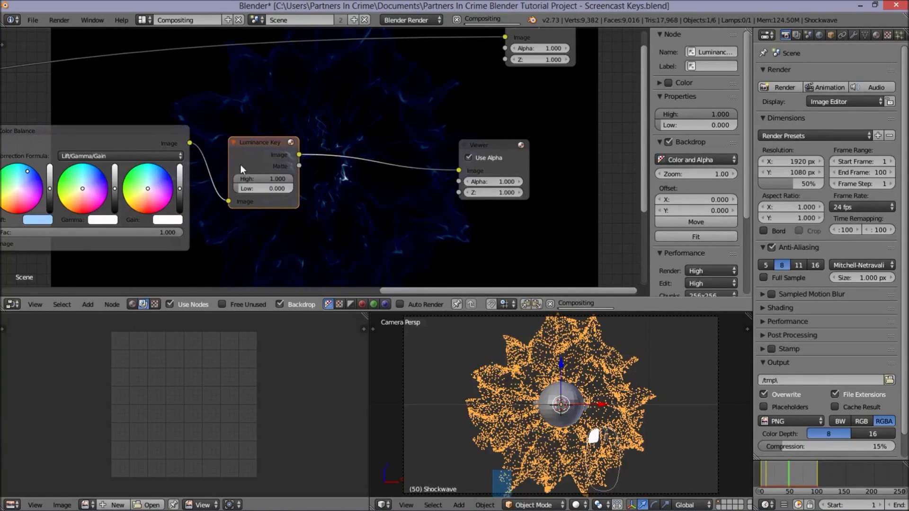
Link the Luminance Key's Matte output to the Viewer's Image input and set the key's High value to 0.02
{"action": "left_click_drag", "start_coordinate": [299, 167], "coordinate": [463, 169]}
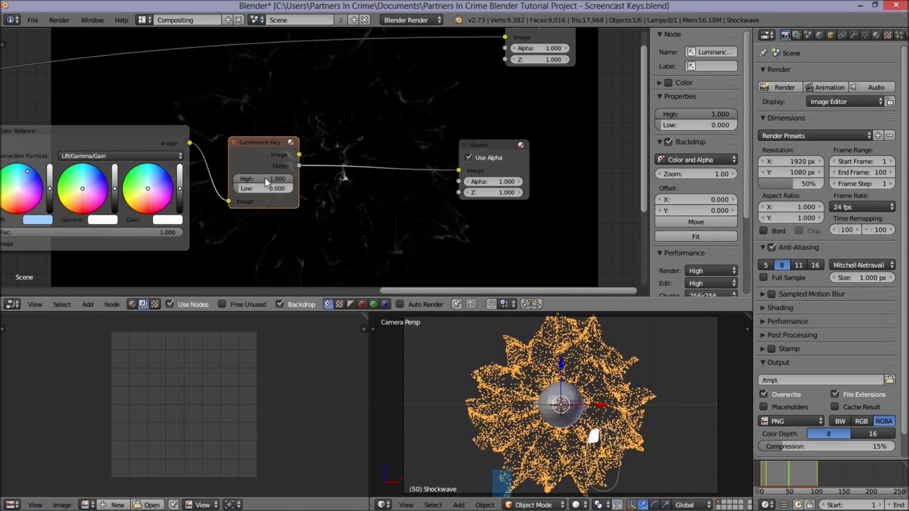
{"action": "left_click", "coordinate": [292, 179]}
{"action": "type", "text": "0.02"}
{"action": "key", "text": "Return"}
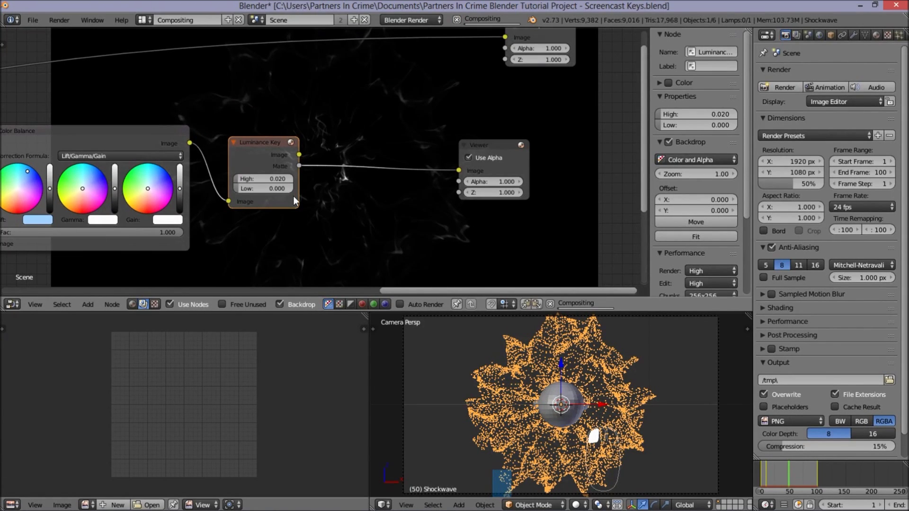
Shift the Viewer node farther right to make room after the Luminance Key node
{"action": "scroll", "coordinate": [293, 197], "scroll_direction": "down", "scroll_amount": 3}
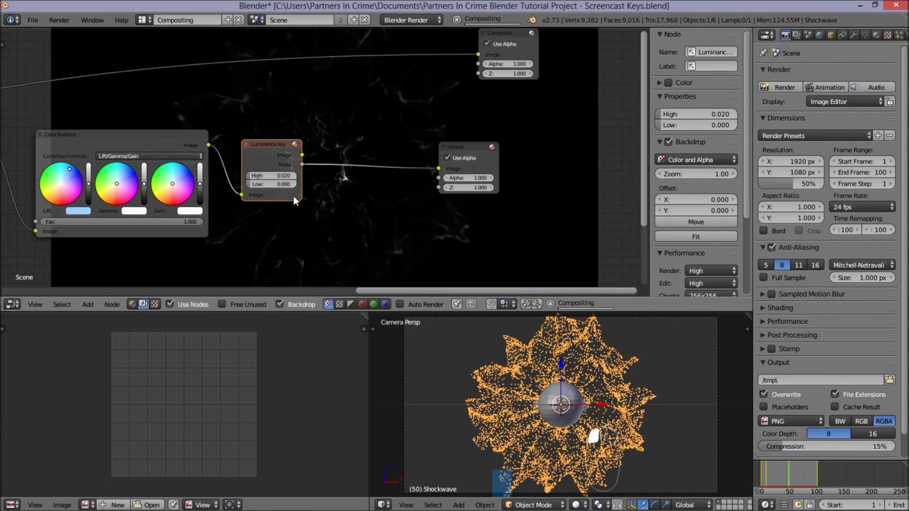
{"action": "middle_click_drag", "start_coordinate": [258, 191], "coordinate": [223, 213]}
{"action": "scroll", "coordinate": [246, 226], "scroll_direction": "up", "scroll_amount": 1}
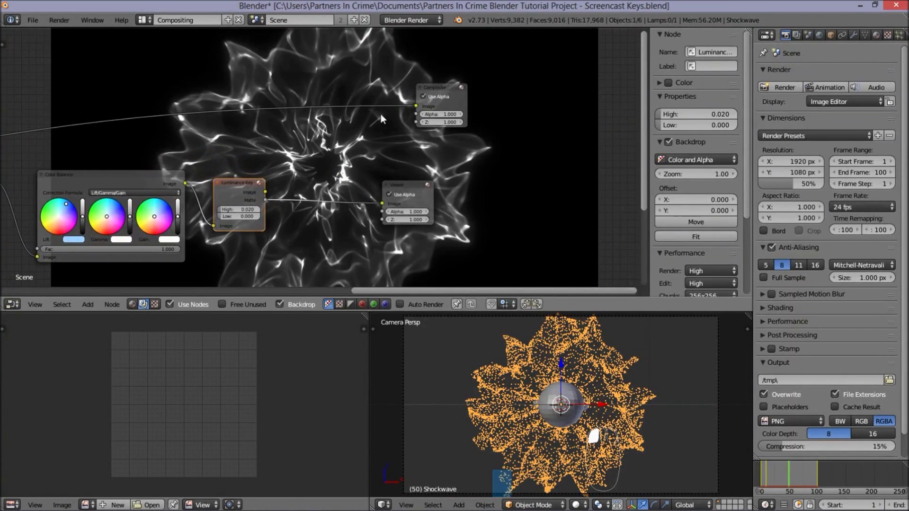
{"action": "left_click_drag", "start_coordinate": [410, 189], "coordinate": [588, 163]}
Insert an RGB Curves node into the link between the Luminance Key's Matte output and the Viewer
{"action": "scroll", "coordinate": [408, 191], "scroll_direction": "down", "scroll_amount": 1}
{"action": "middle_click_drag", "start_coordinate": [408, 191], "coordinate": [254, 148]}
{"action": "scroll", "coordinate": [228, 188], "scroll_direction": "up", "scroll_amount": 3}
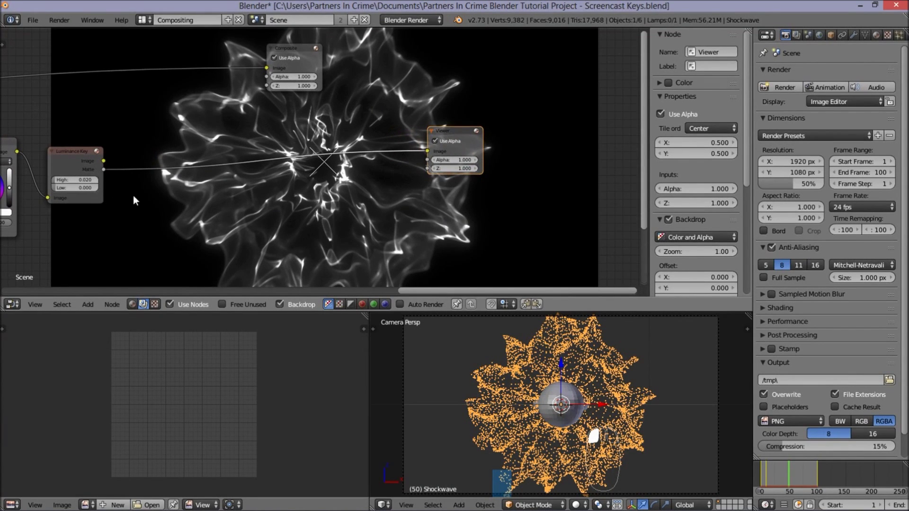
{"action": "middle_click_drag", "start_coordinate": [122, 187], "coordinate": [287, 208]}
{"action": "middle_click_drag", "start_coordinate": [51, 220], "coordinate": [126, 216]}
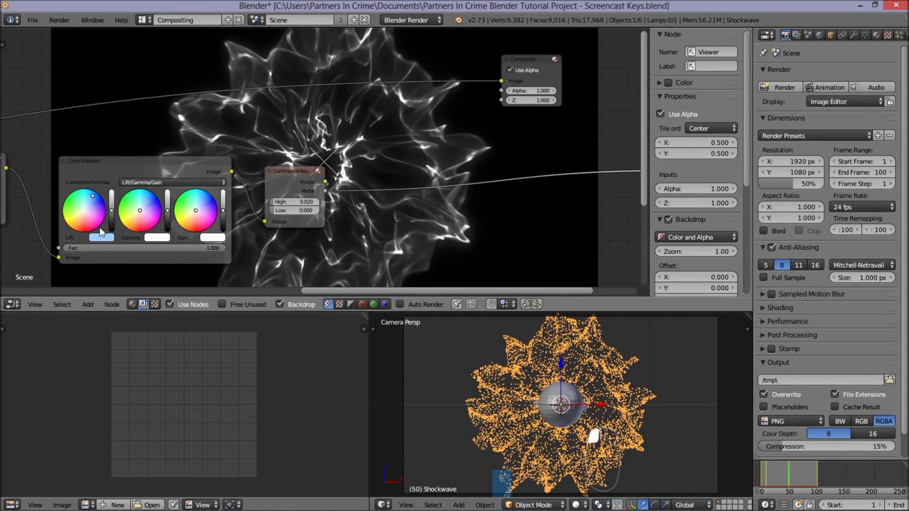
{"action": "middle_click_drag", "start_coordinate": [218, 192], "coordinate": [171, 185]}
{"action": "scroll", "coordinate": [231, 197], "scroll_direction": "up", "scroll_amount": 1}
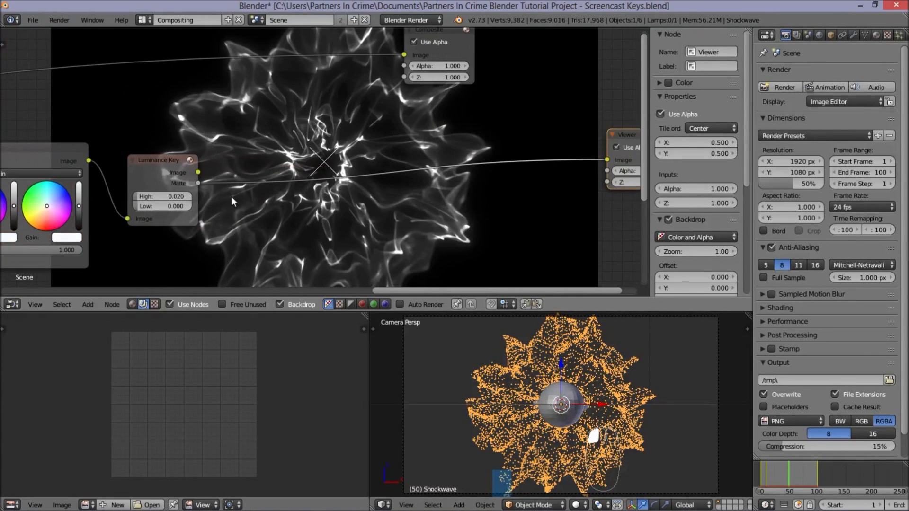
{"action": "middle_click_drag", "start_coordinate": [236, 216], "coordinate": [178, 213]}
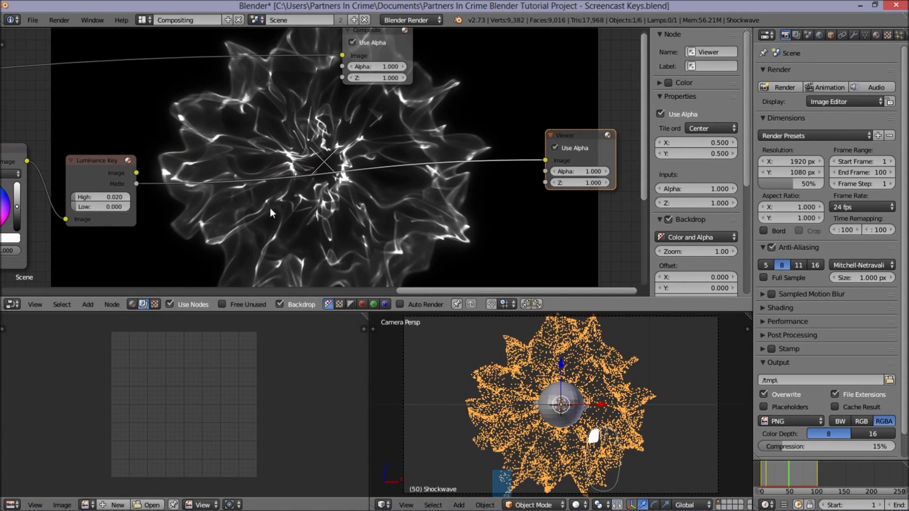
{"action": "left_click", "coordinate": [85, 306]}
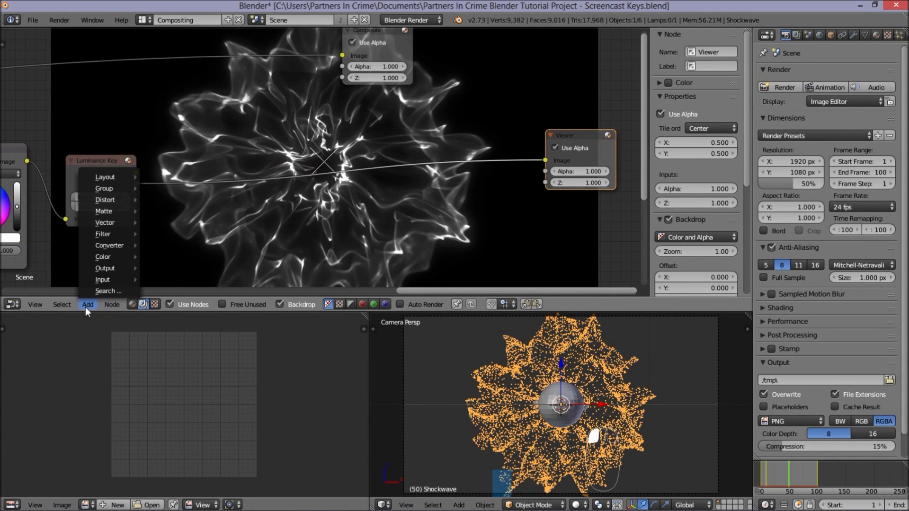
{"action": "mouse_move", "coordinate": [121, 254]}
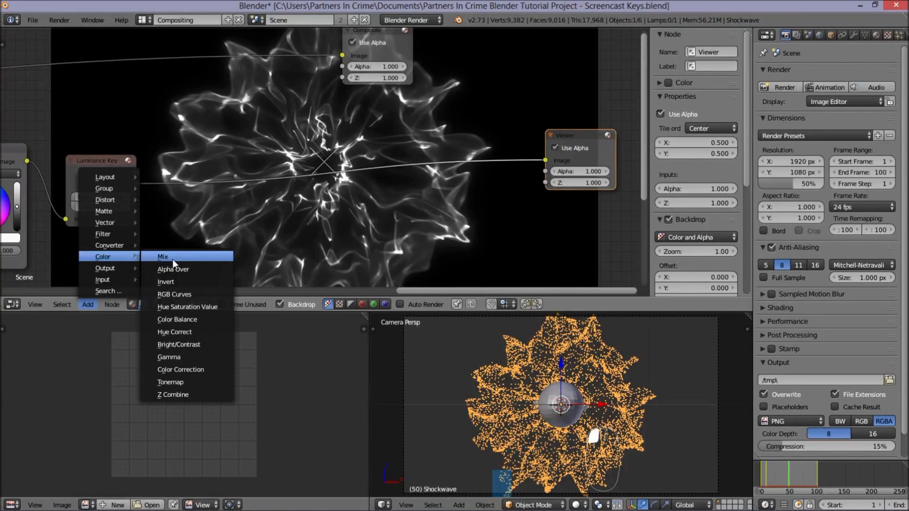
{"action": "left_click", "coordinate": [191, 294]}
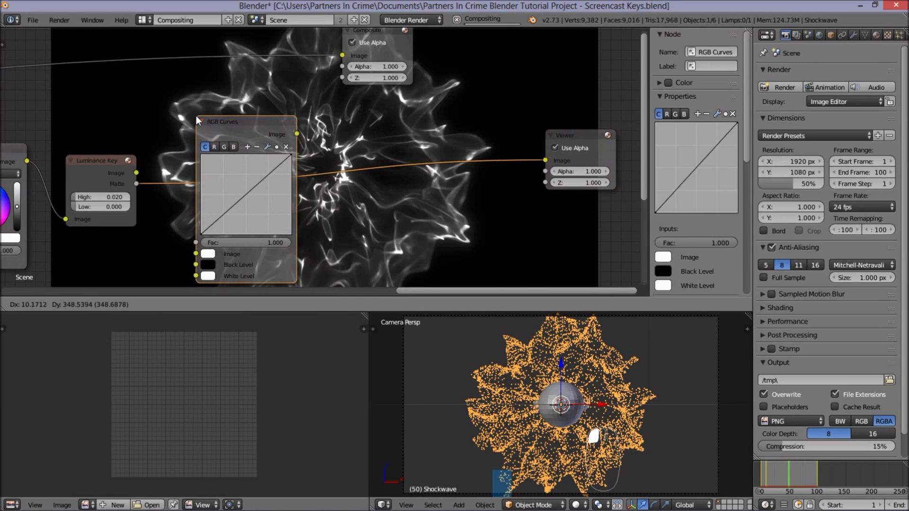
{"action": "left_click", "coordinate": [197, 116]}
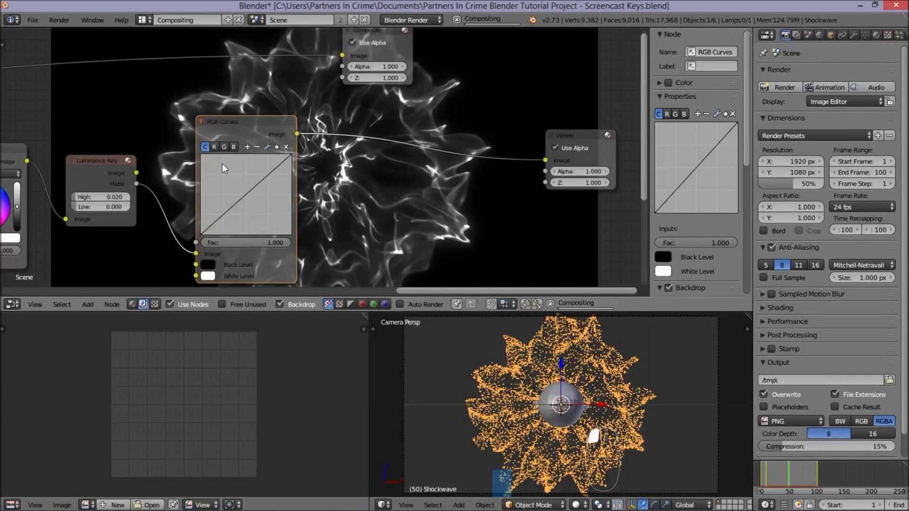
{"action": "scroll", "coordinate": [108, 174], "scroll_direction": "down", "scroll_amount": 1}
{"action": "mouse_move", "coordinate": [122, 168]}
{"action": "middle_mouse_down"}
{"action": "mouse_move", "coordinate": [130, 167]}
{"action": "mouse_move", "coordinate": [105, 172]}
{"action": "middle_mouse_up"}
{"action": "scroll", "coordinate": [160, 160], "scroll_direction": "up", "scroll_amount": 1}
{"action": "middle_click_drag", "start_coordinate": [160, 160], "coordinate": [195, 155]}
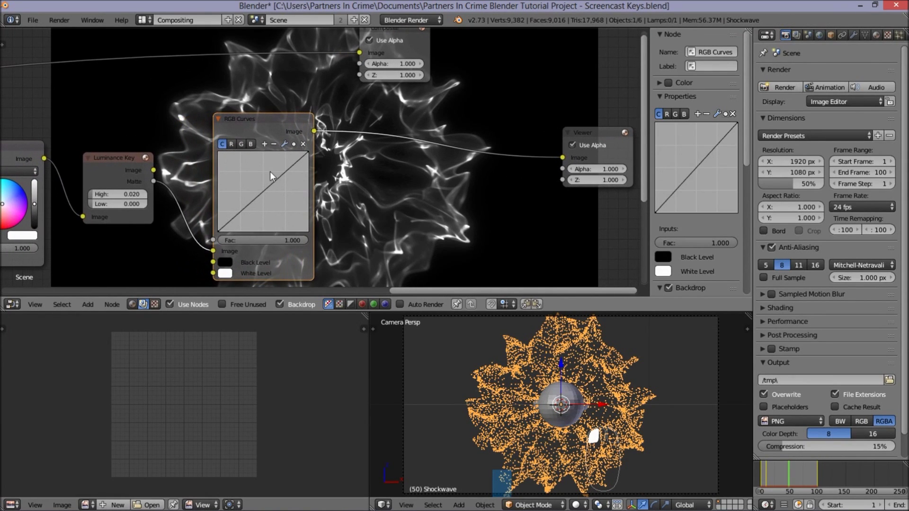